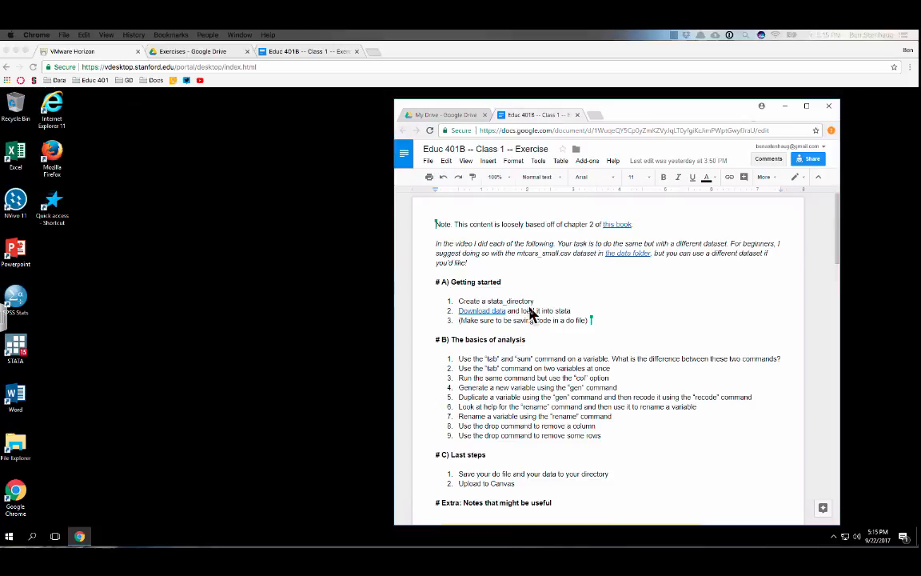
Examine the exercise document's introductory note, its book and data folder links, and the list of tasks
{"action": "left_click_drag", "start_coordinate": [471, 263], "coordinate": [433, 246]}
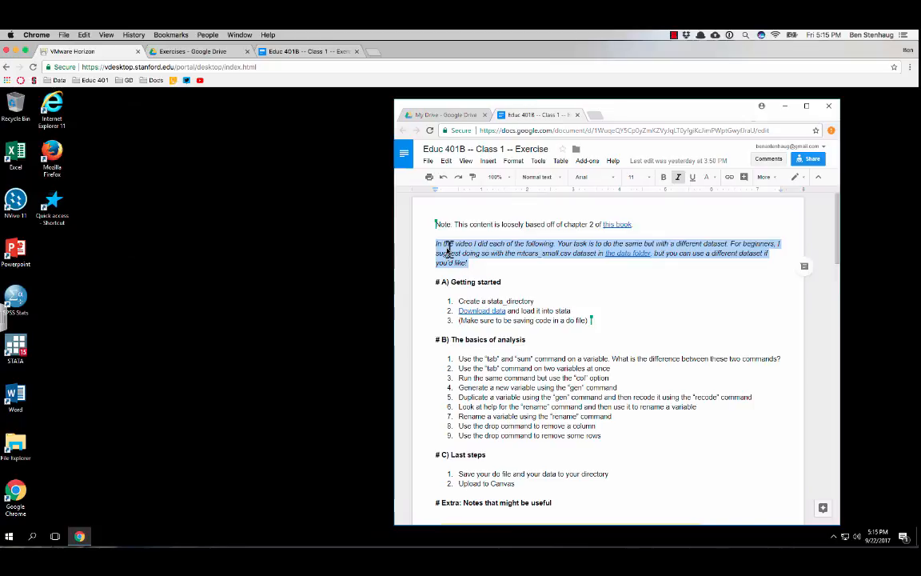
{"action": "left_click", "coordinate": [491, 252]}
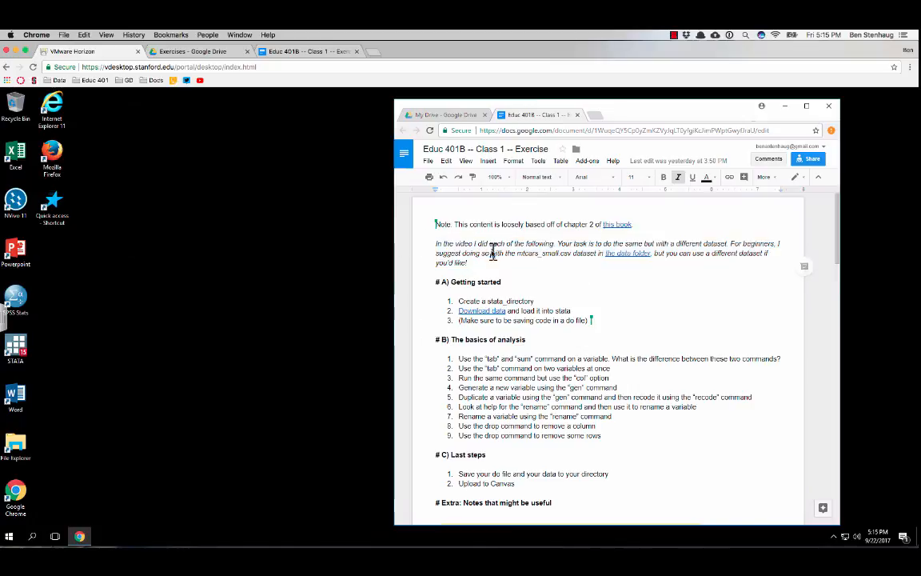
{"action": "left_click", "coordinate": [617, 253]}
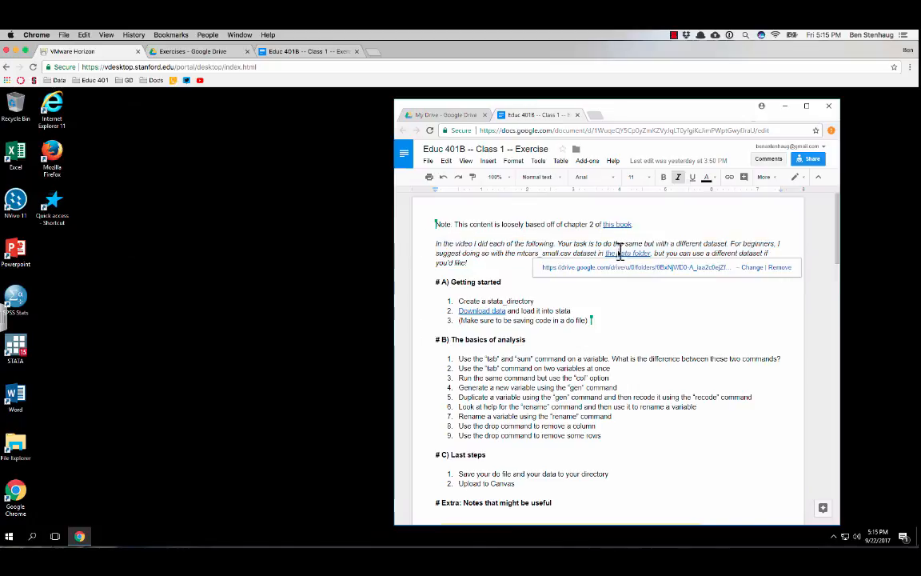
{"action": "left_click", "coordinate": [532, 253]}
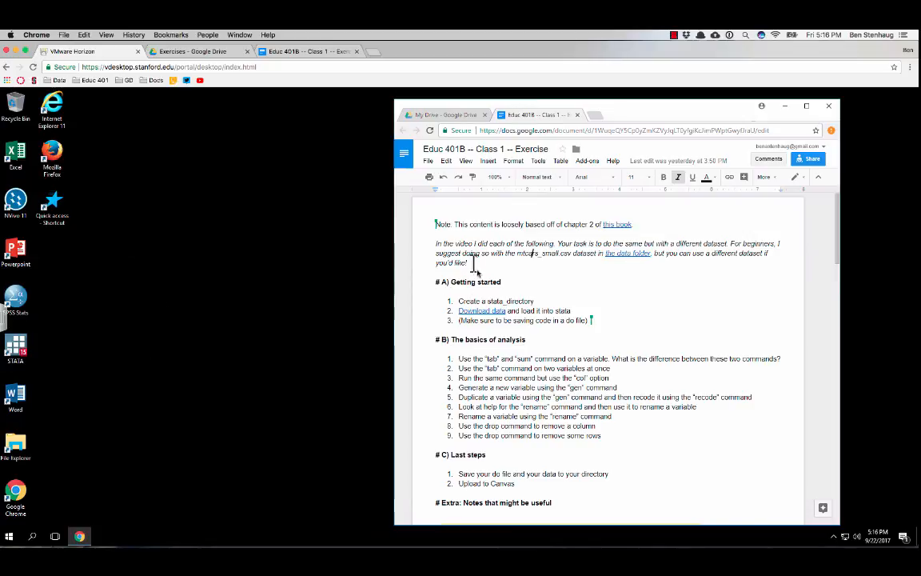
{"action": "left_click", "coordinate": [617, 225]}
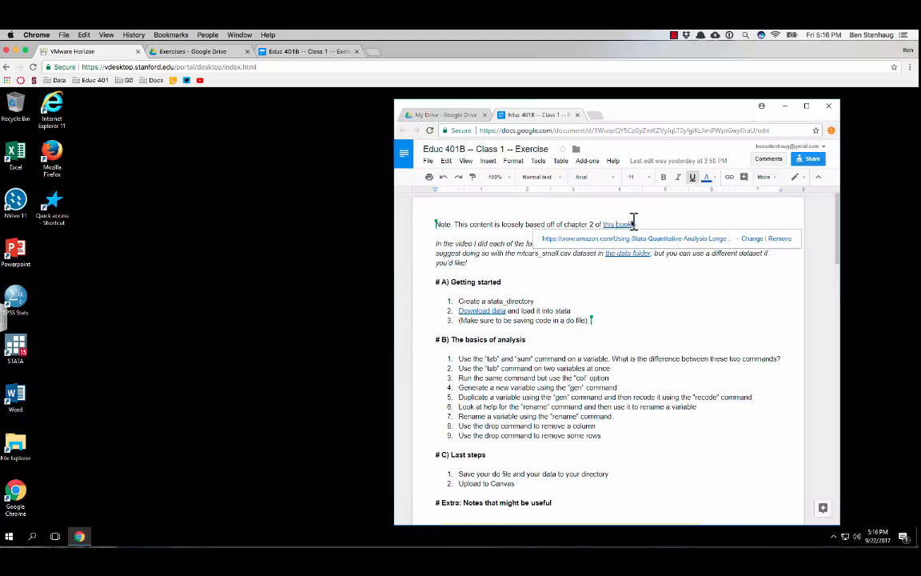
{"action": "left_click", "coordinate": [572, 224]}
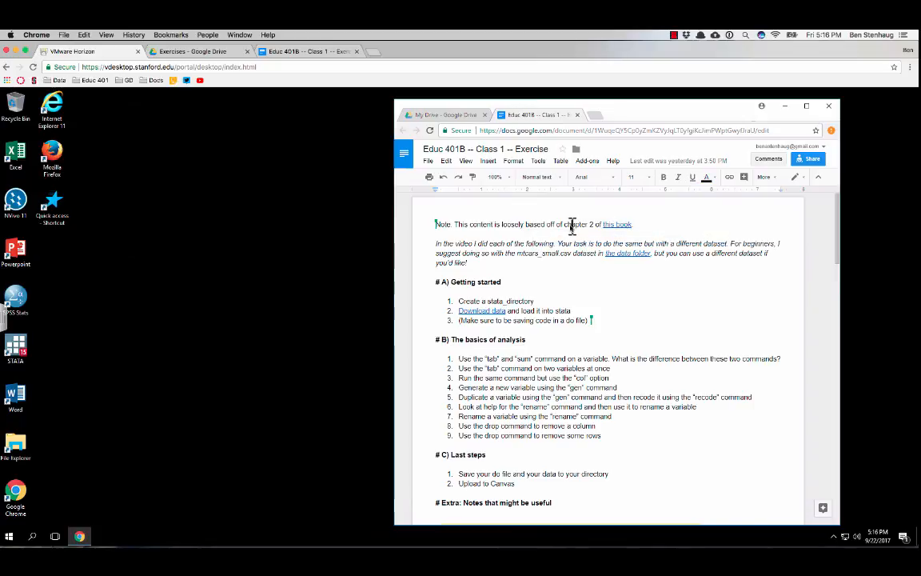
{"action": "scroll", "coordinate": [515, 310], "scroll_direction": "down", "scroll_amount": 3}
{"action": "scroll", "coordinate": [539, 310], "scroll_direction": "up", "scroll_amount": 3}
Create a desktop folder named stata_directory and place it directly below the Quick access shortcut
{"action": "right_click", "coordinate": [60, 257]}
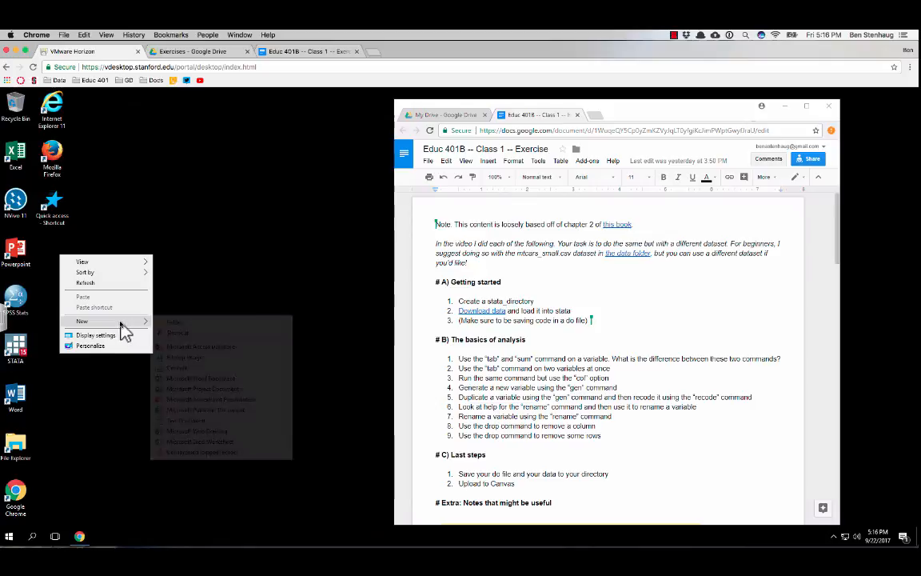
{"action": "mouse_move", "coordinate": [121, 322]}
{"action": "left_click", "coordinate": [186, 322]}
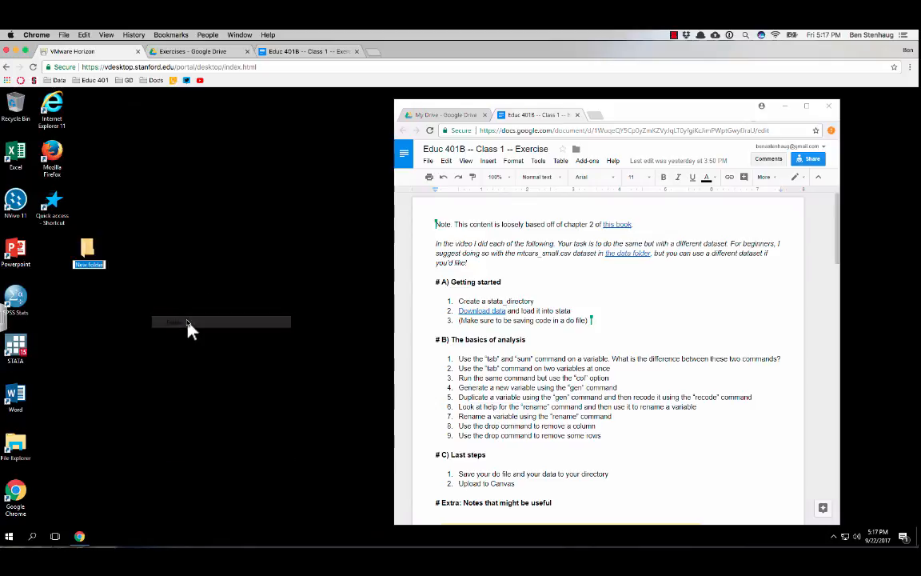
{"action": "type", "text": "stata_direc"}
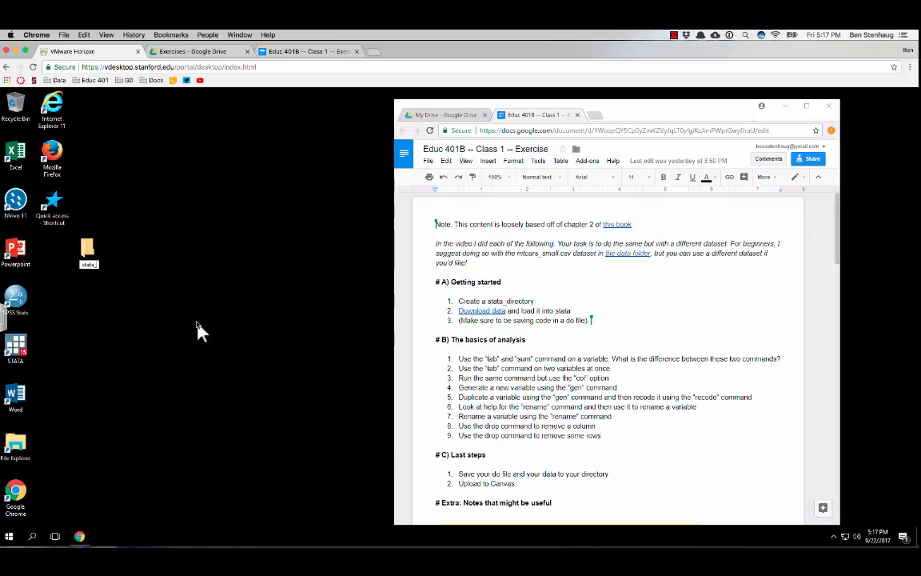
{"action": "type", "text": "tory"}
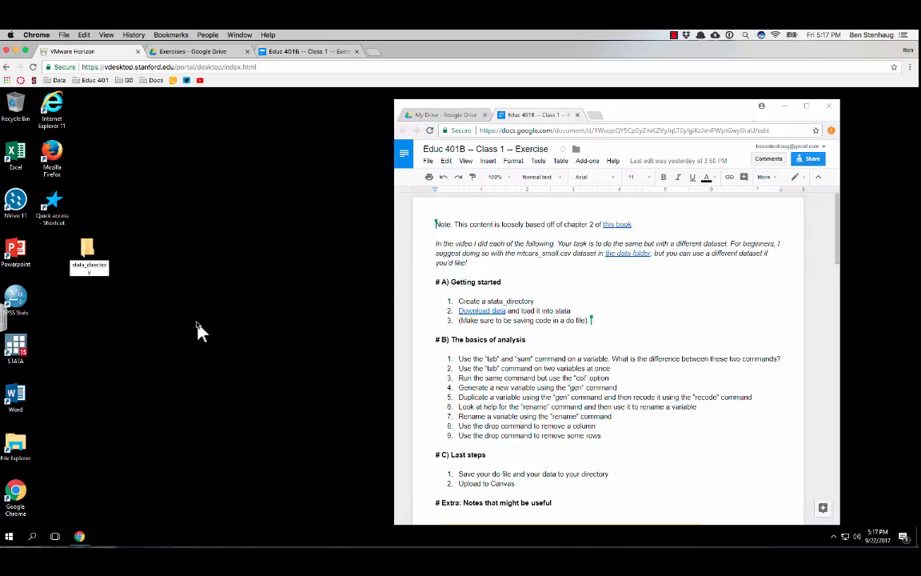
{"action": "key", "text": "Return"}
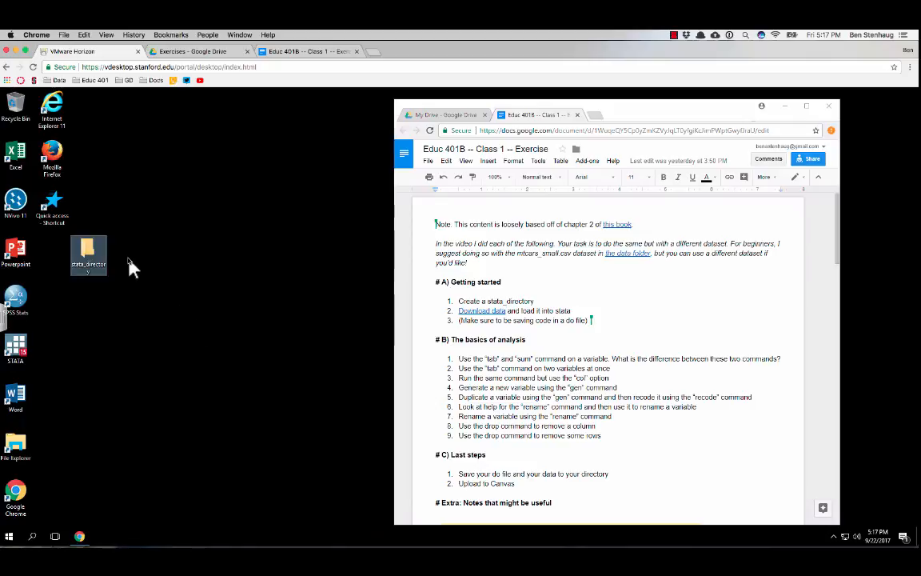
{"action": "left_click_drag", "start_coordinate": [57, 254], "coordinate": [56, 254]}
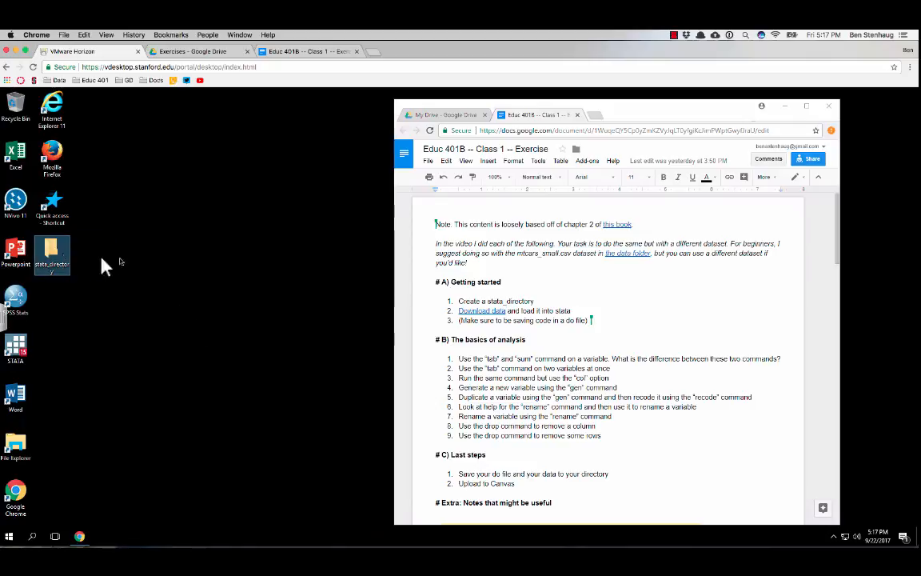
Open the shared data folder through the exercise document's "Download data" link
{"action": "left_click", "coordinate": [483, 269]}
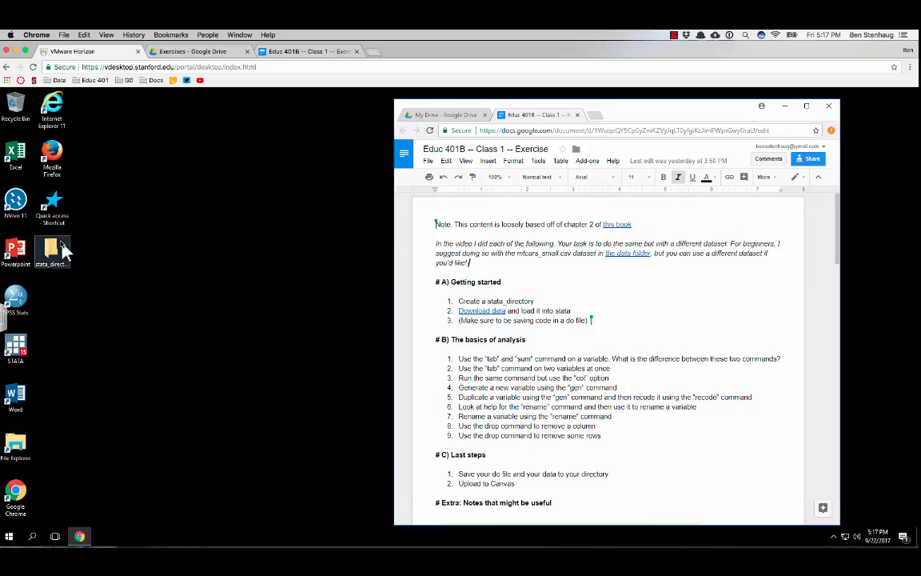
{"action": "left_click", "coordinate": [502, 310]}
{"action": "left_click", "coordinate": [504, 328]}
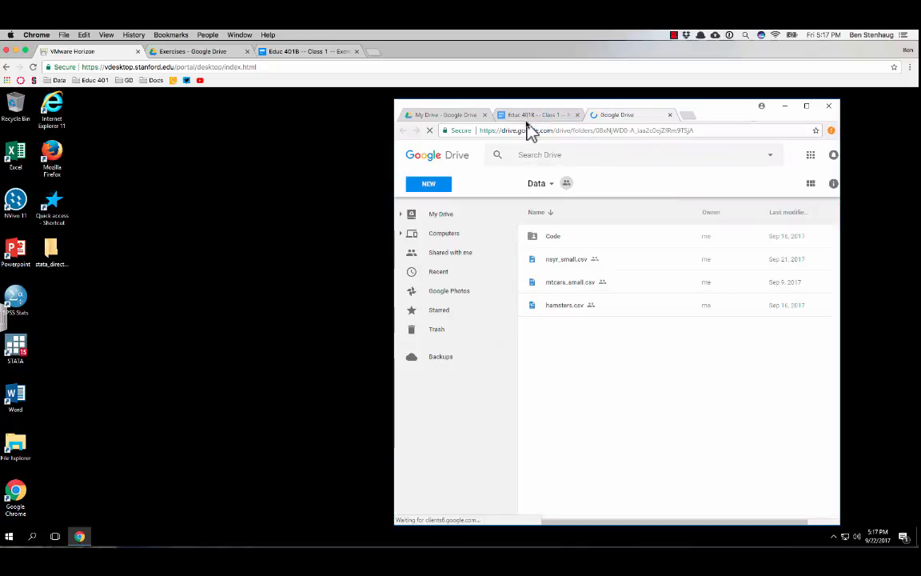
Download hamsters.csv from the Data folder and put the downloaded file into stata_directory on the desktop
{"action": "left_click", "coordinate": [568, 308]}
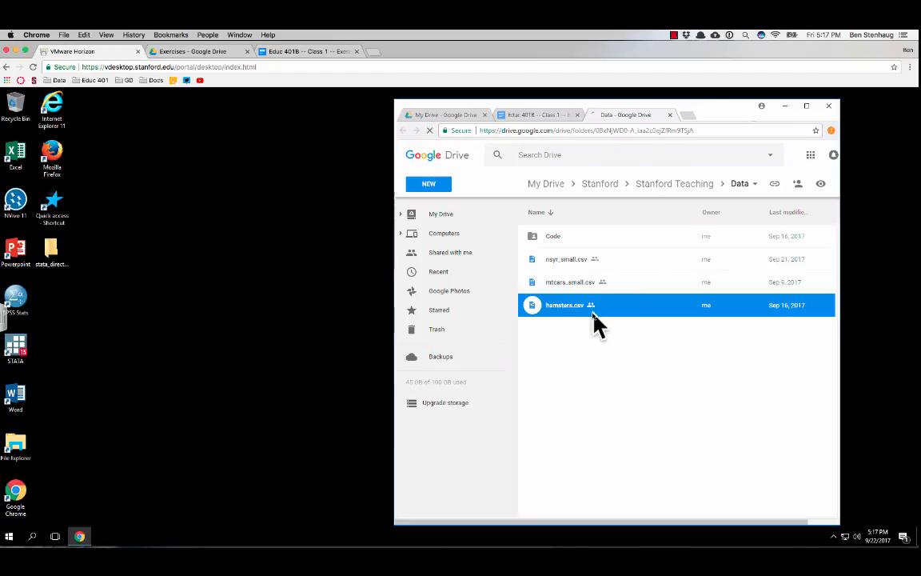
{"action": "left_click", "coordinate": [563, 284]}
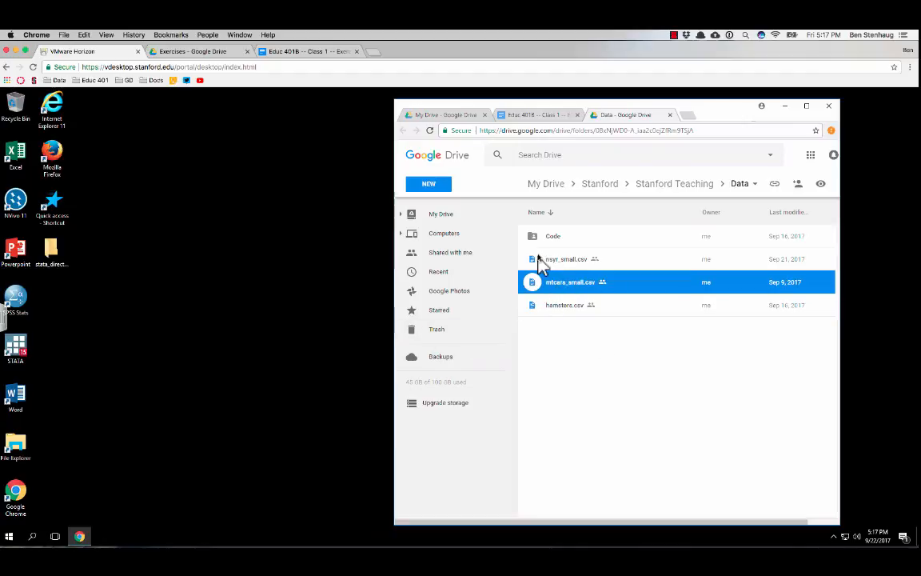
{"action": "left_click", "coordinate": [555, 310]}
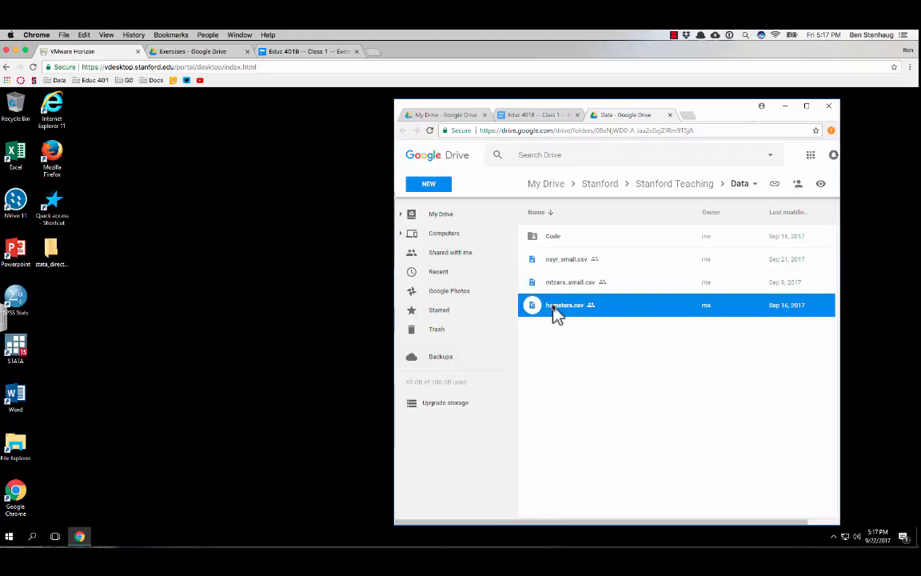
{"action": "right_click", "coordinate": [569, 299]}
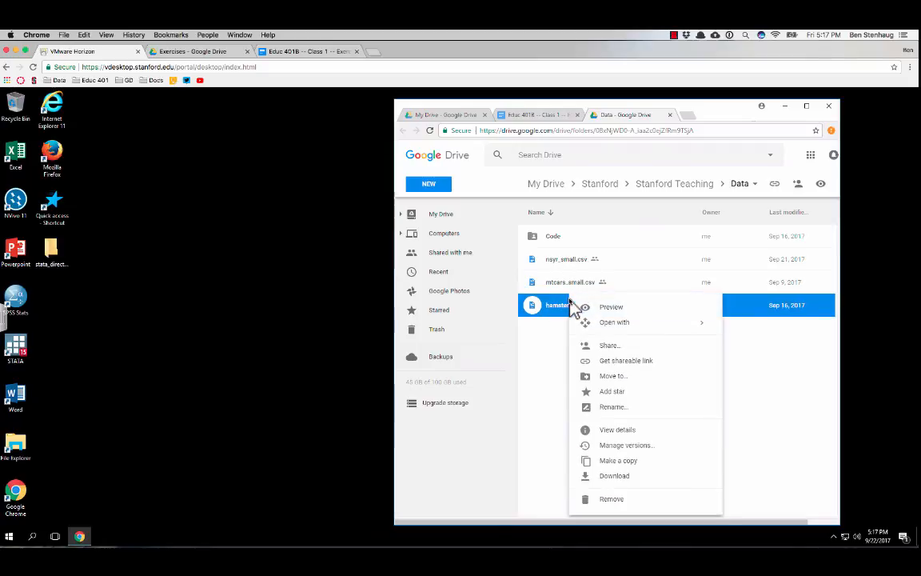
{"action": "left_click", "coordinate": [636, 477]}
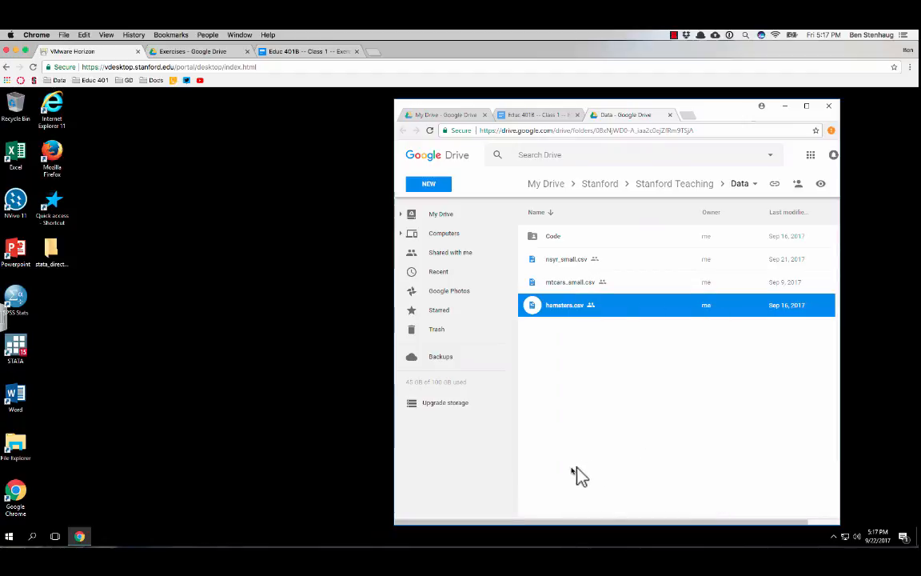
{"action": "left_click_drag", "start_coordinate": [444, 514], "coordinate": [48, 254]}
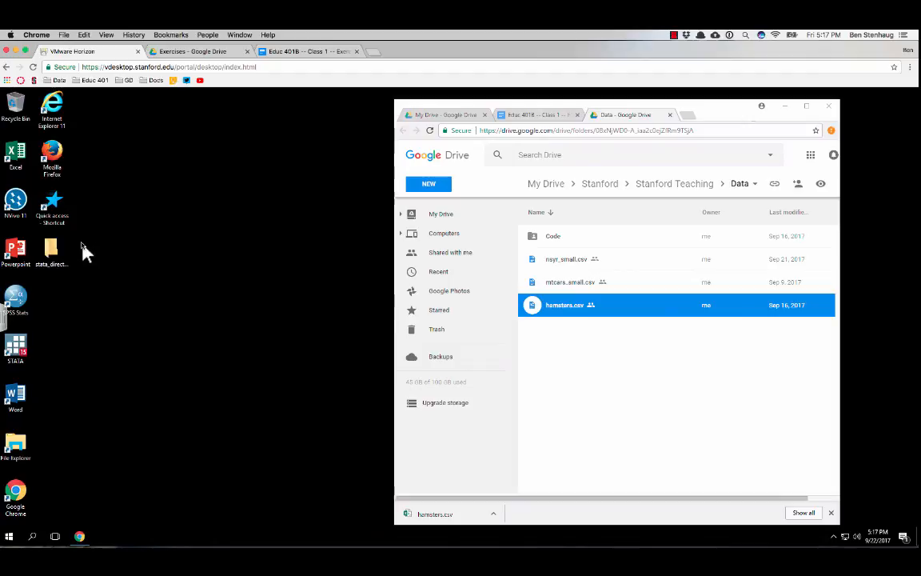
Launch Stata and postpone its update check by 7 days
{"action": "double_click", "coordinate": [17, 344]}
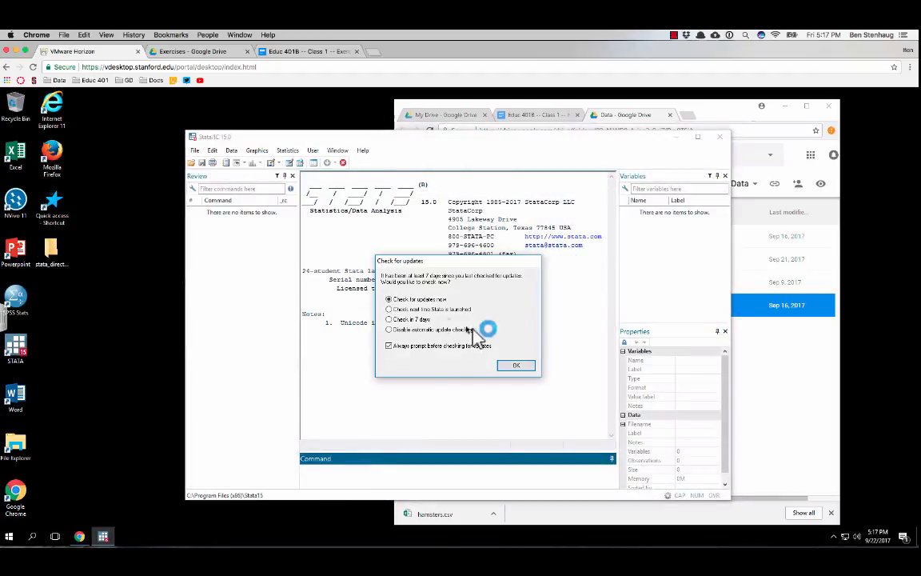
{"action": "left_click", "coordinate": [412, 319]}
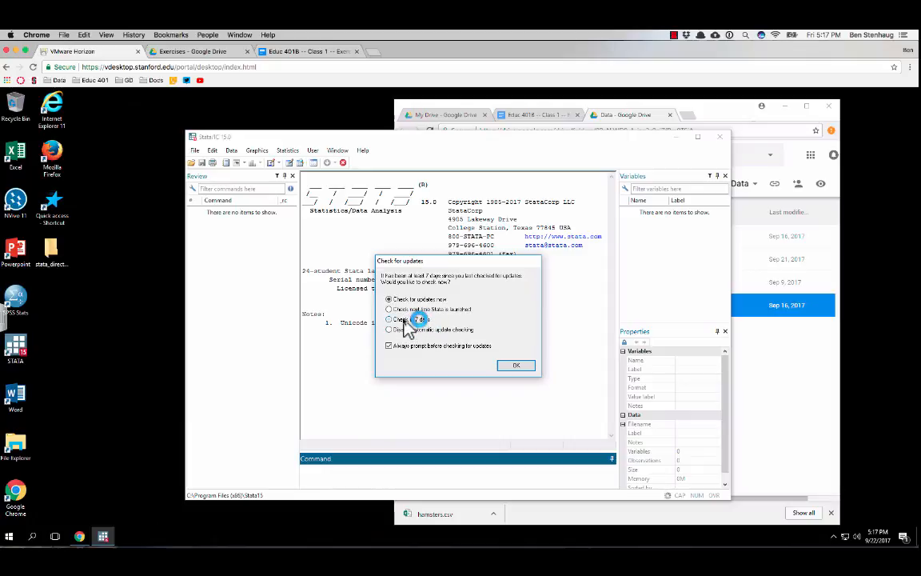
{"action": "left_click", "coordinate": [514, 366]}
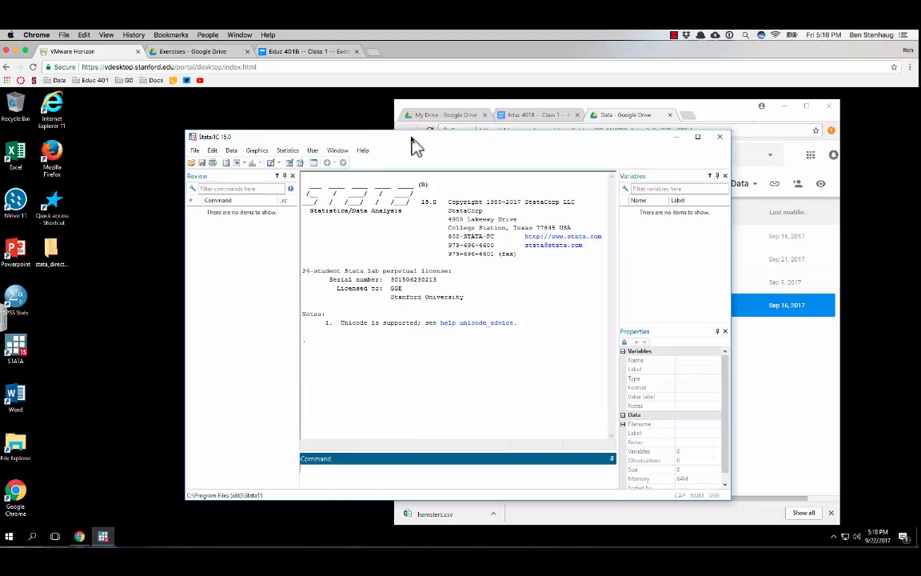
Open a new do-file in the Do-file Editor and arrange its window beside the main Stata window
{"action": "left_click_drag", "start_coordinate": [414, 140], "coordinate": [475, 123]}
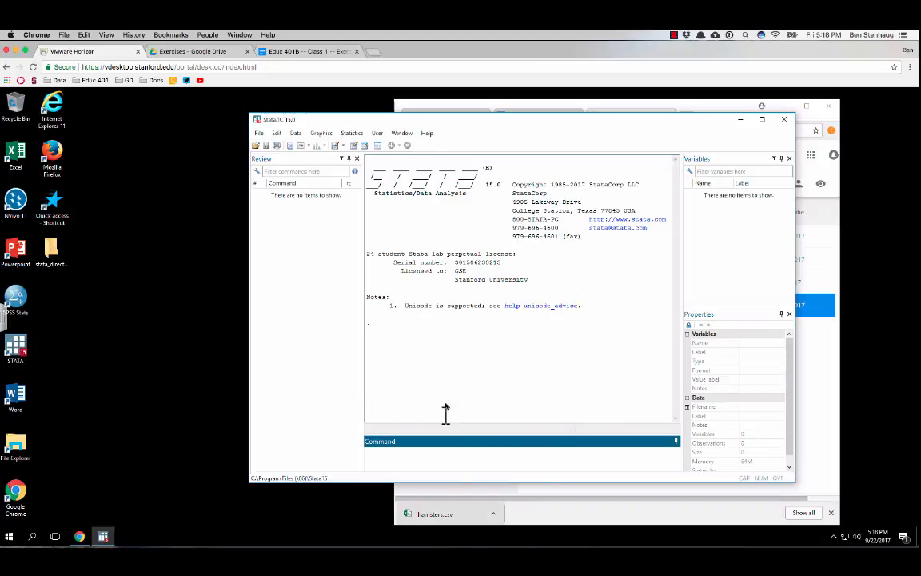
{"action": "left_click", "coordinate": [334, 147]}
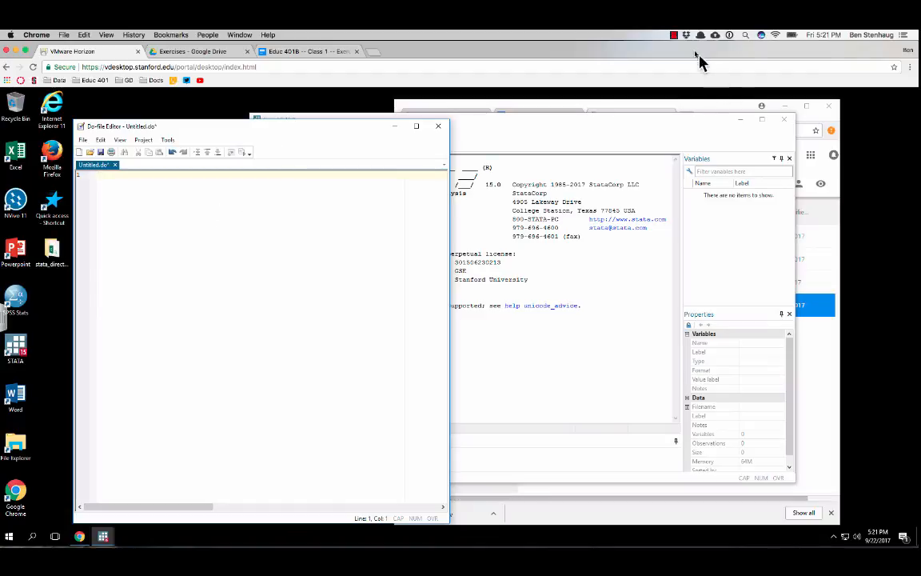
{"action": "left_click", "coordinate": [673, 36]}
{"action": "left_click", "coordinate": [674, 38]}
{"action": "left_click_drag", "start_coordinate": [268, 125], "coordinate": [247, 121]}
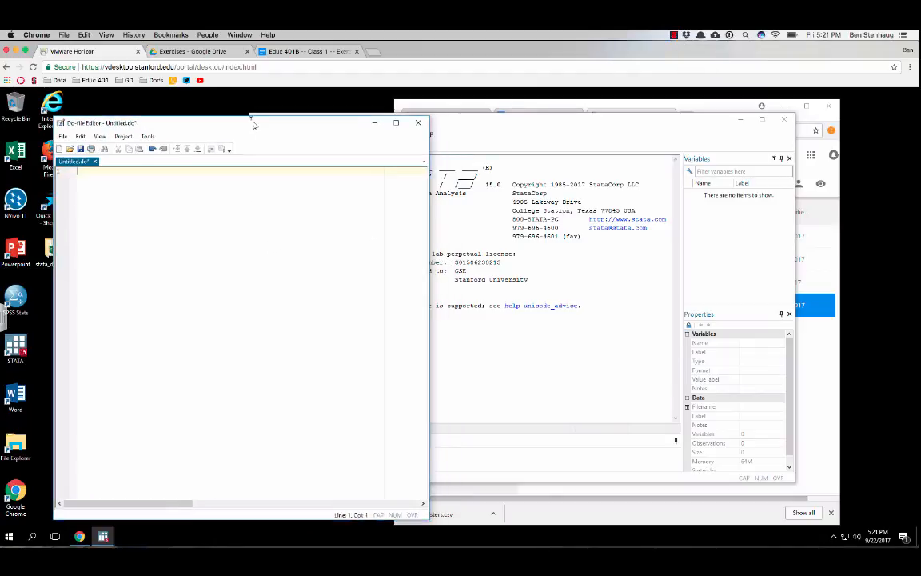
{"action": "left_click_drag", "start_coordinate": [527, 120], "coordinate": [614, 118]}
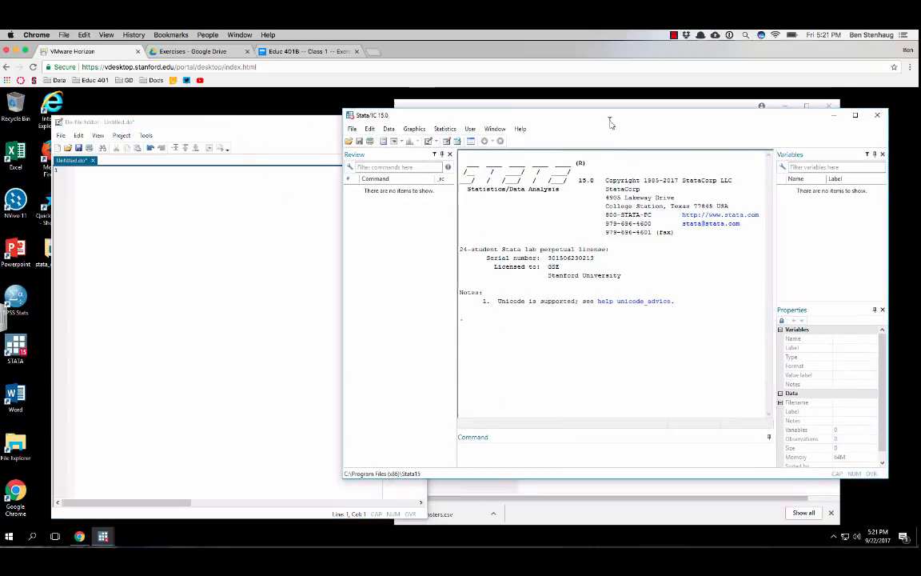
Check the getting-started tasks in the Educ 401B exercise document and return to the virtual desktop
{"action": "left_click", "coordinate": [352, 130]}
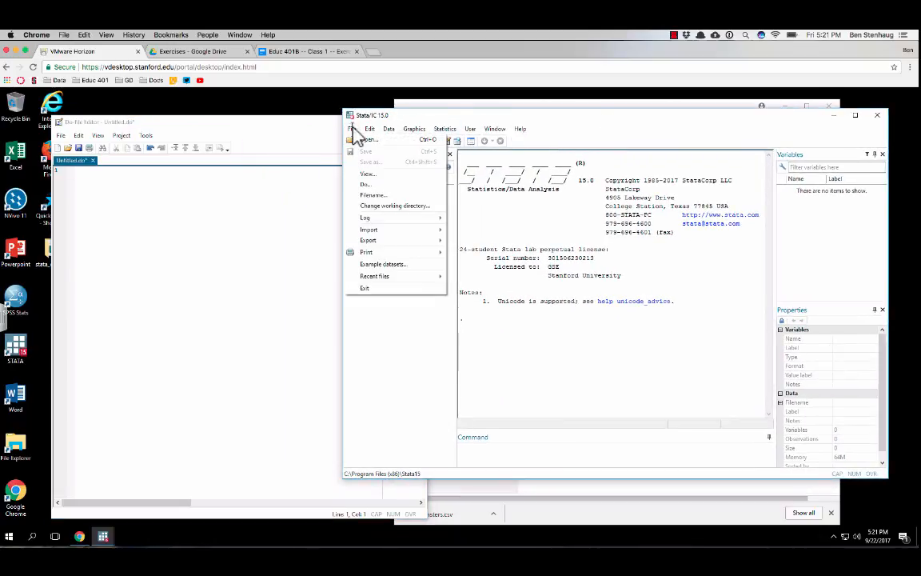
{"action": "left_click", "coordinate": [649, 282]}
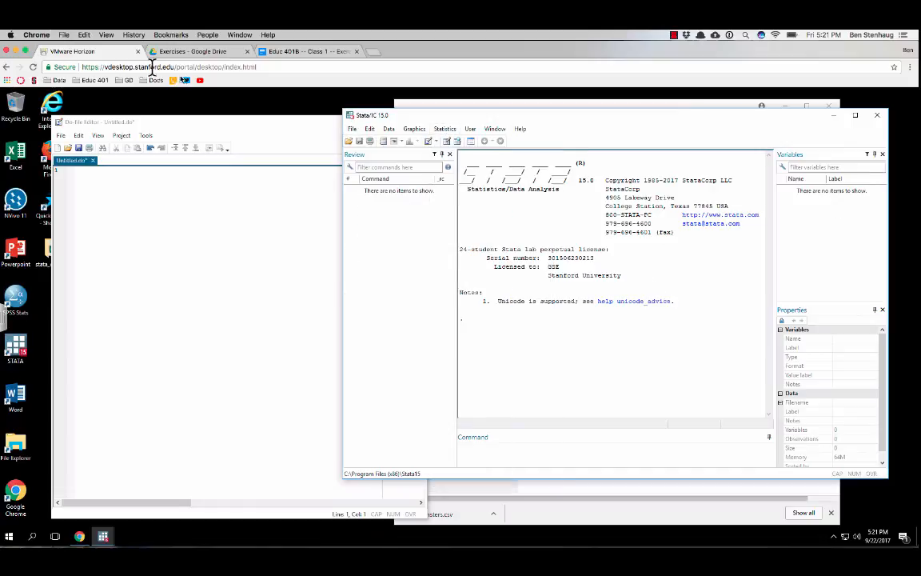
{"action": "left_click", "coordinate": [318, 53]}
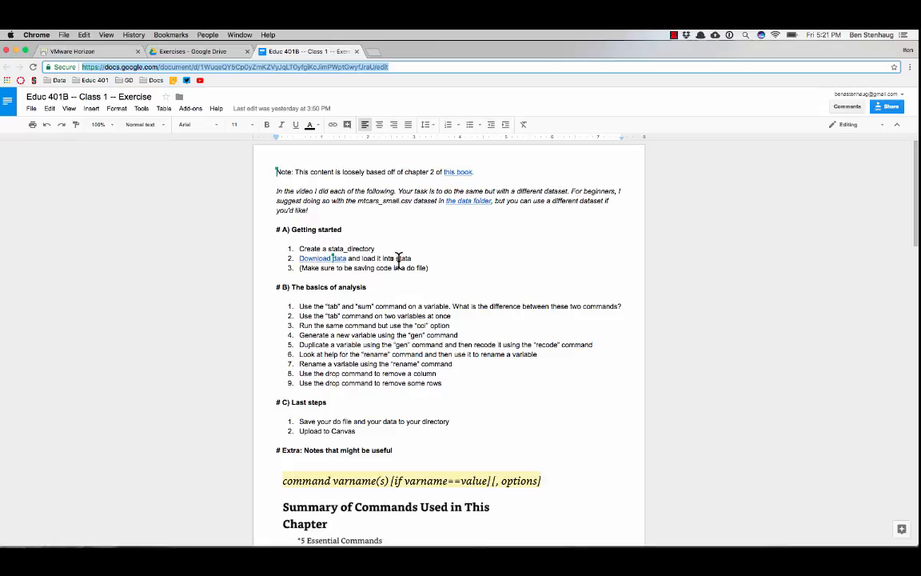
{"action": "left_click", "coordinate": [104, 54]}
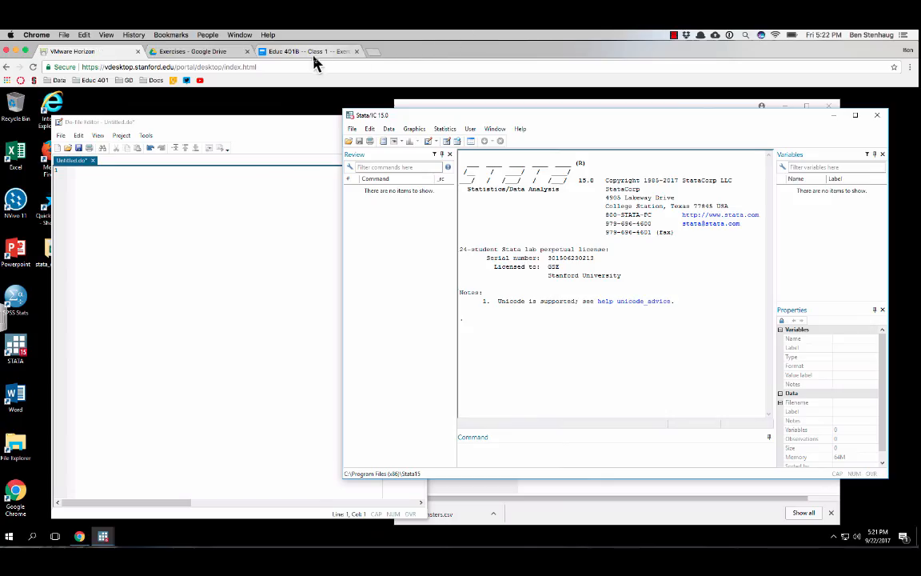
Change Stata's working directory to the stata_directory folder on the desktop
{"action": "left_click", "coordinate": [353, 129]}
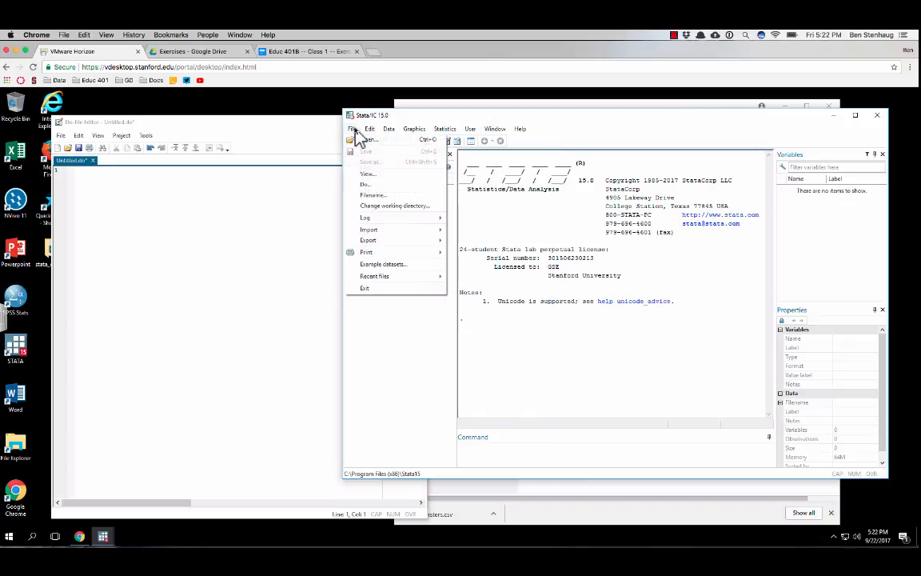
{"action": "left_click", "coordinate": [391, 205]}
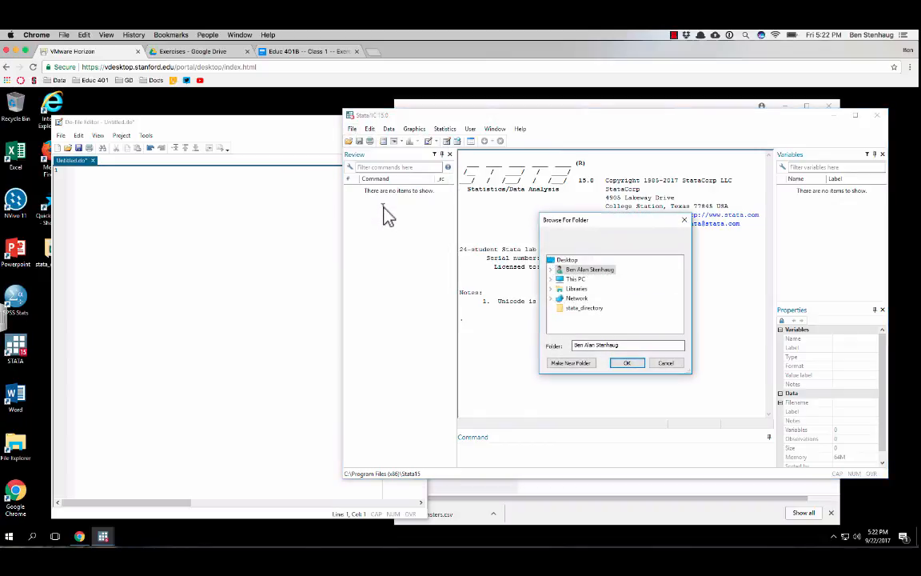
{"action": "left_click", "coordinate": [550, 270]}
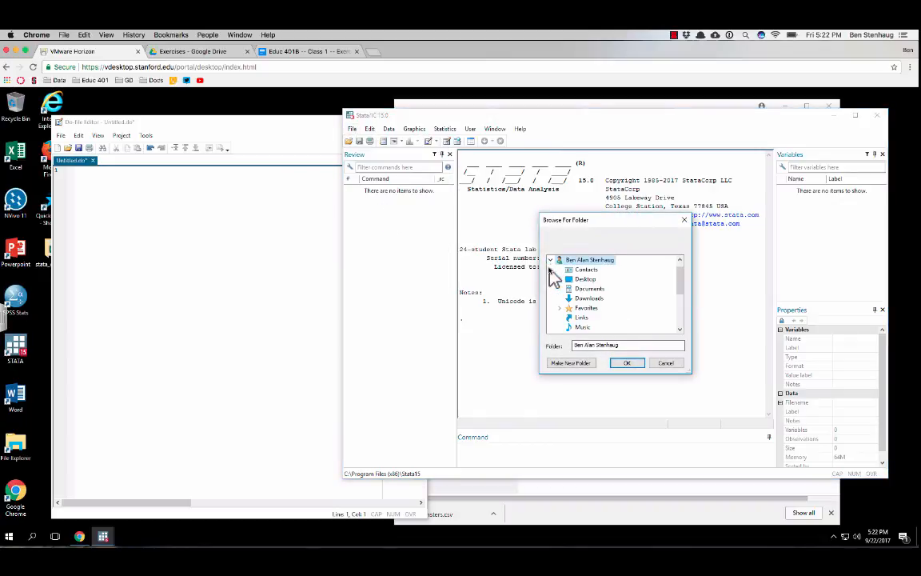
{"action": "left_click", "coordinate": [560, 279]}
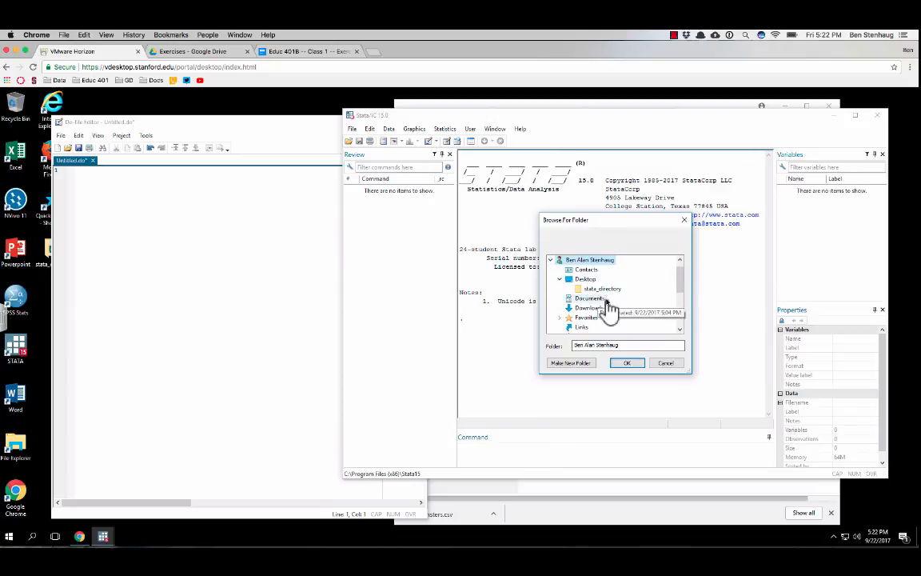
{"action": "scroll", "coordinate": [609, 302], "scroll_direction": "down", "scroll_amount": 2}
{"action": "scroll", "coordinate": [609, 296], "scroll_direction": "up", "scroll_amount": 2}
{"action": "left_click", "coordinate": [607, 288]}
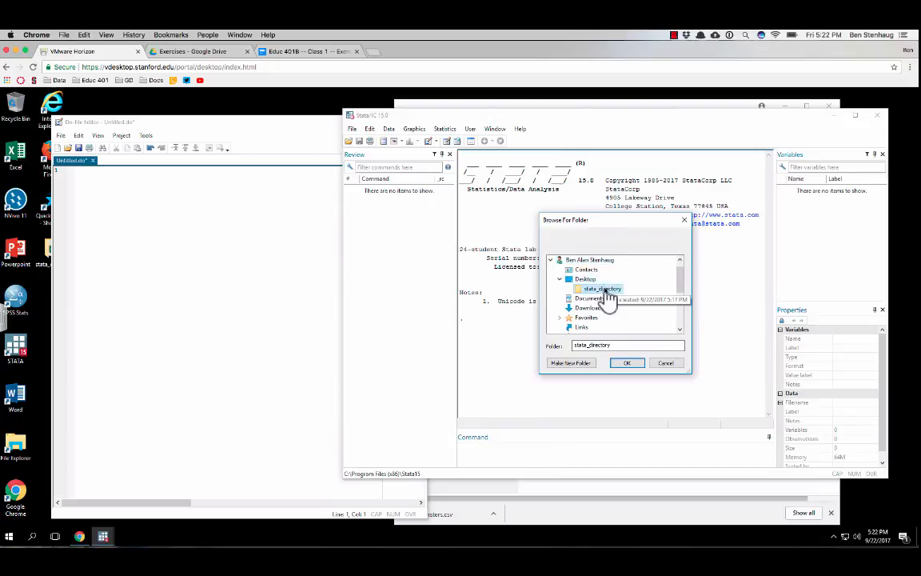
{"action": "left_click", "coordinate": [625, 363]}
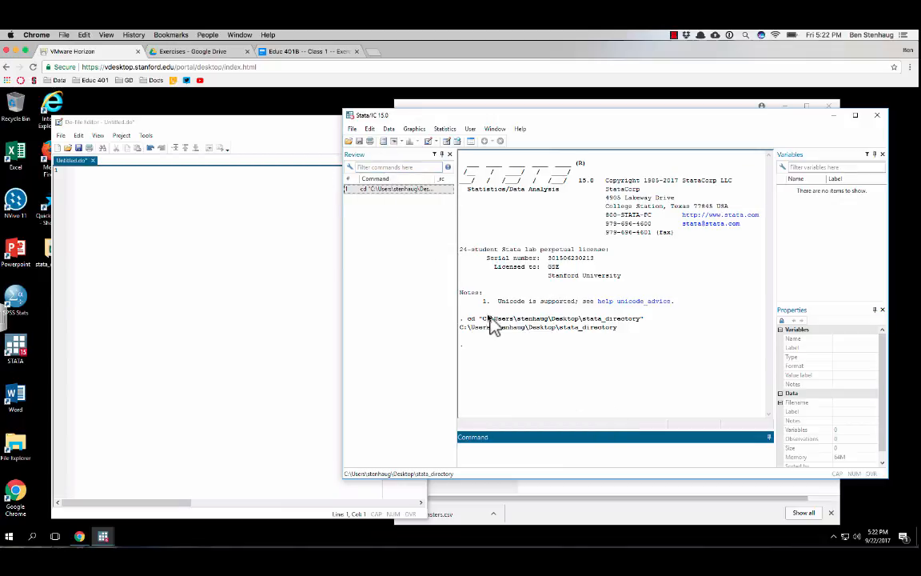
Copy the cd command for stata_directory from the Results output into the first line of the do-file
{"action": "left_click_drag", "start_coordinate": [644, 319], "coordinate": [460, 321]}
{"action": "key", "text": "ctrl+c"}
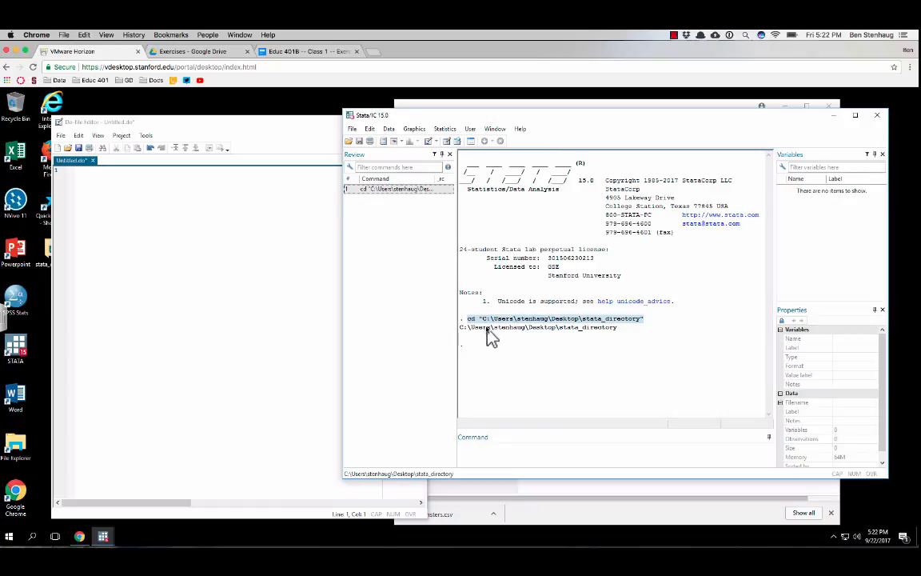
{"action": "left_click", "coordinate": [108, 186]}
{"action": "key", "text": "ctrl+v"}
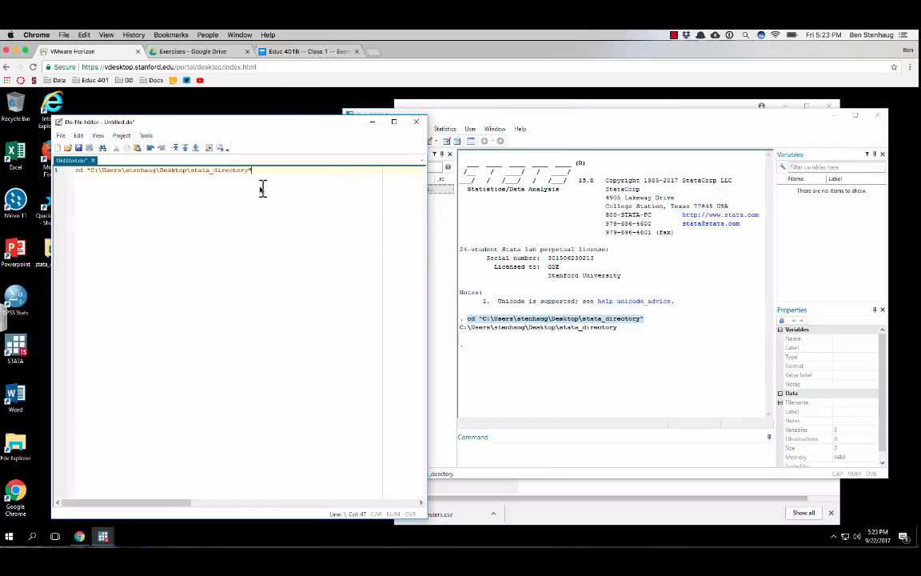
Run the cd line from the do-file twice to set the working directory
{"action": "left_click_drag", "start_coordinate": [259, 176], "coordinate": [70, 176]}
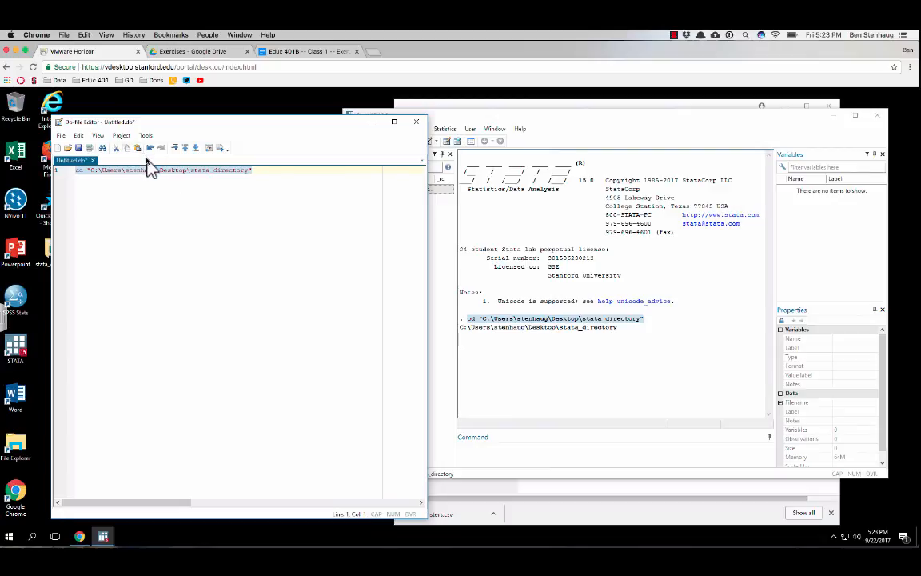
{"action": "key", "text": "ctrl+d"}
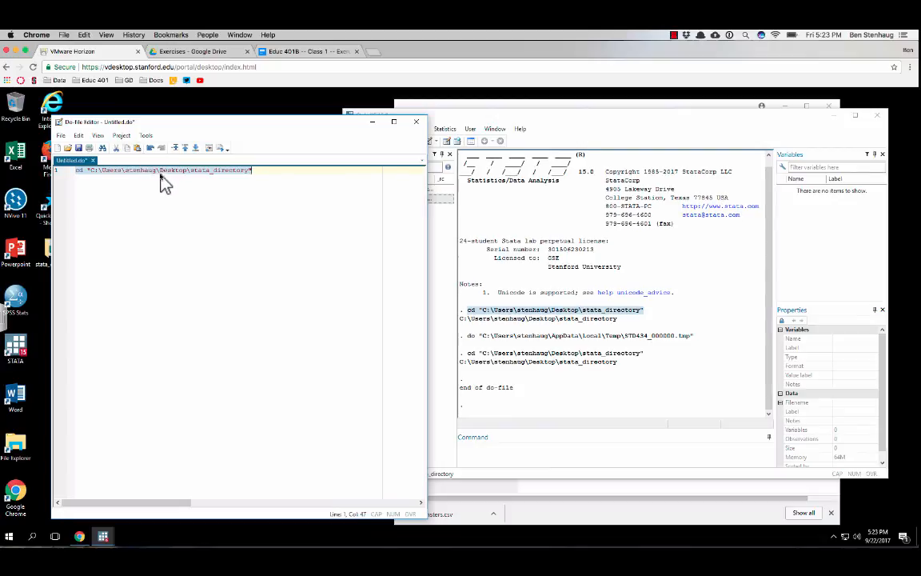
{"action": "left_click", "coordinate": [144, 174]}
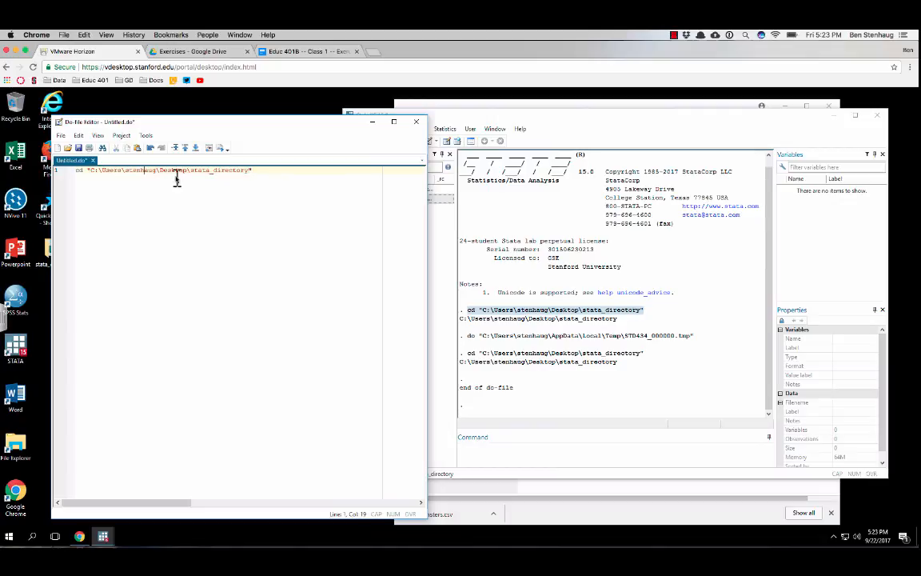
{"action": "left_click_drag", "start_coordinate": [262, 170], "coordinate": [60, 179]}
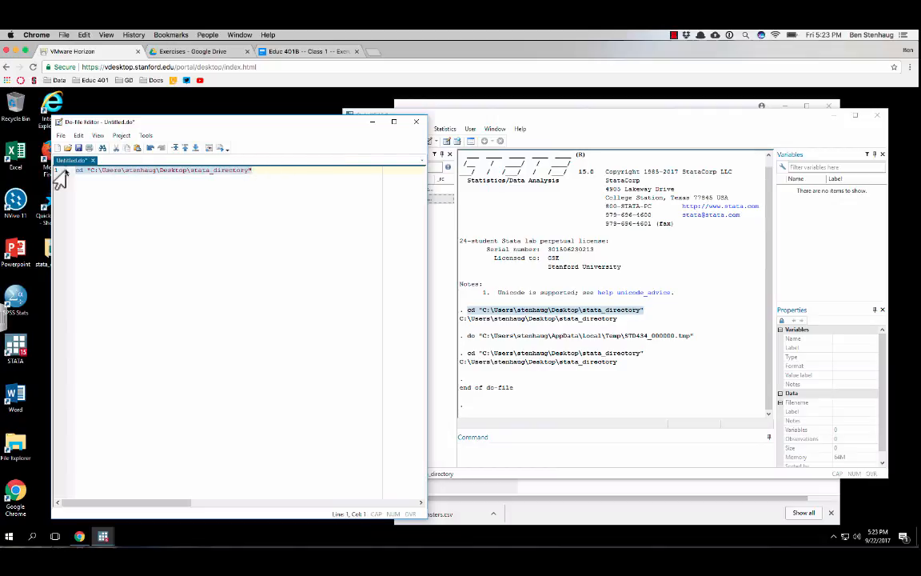
{"action": "key", "text": "ctrl+d"}
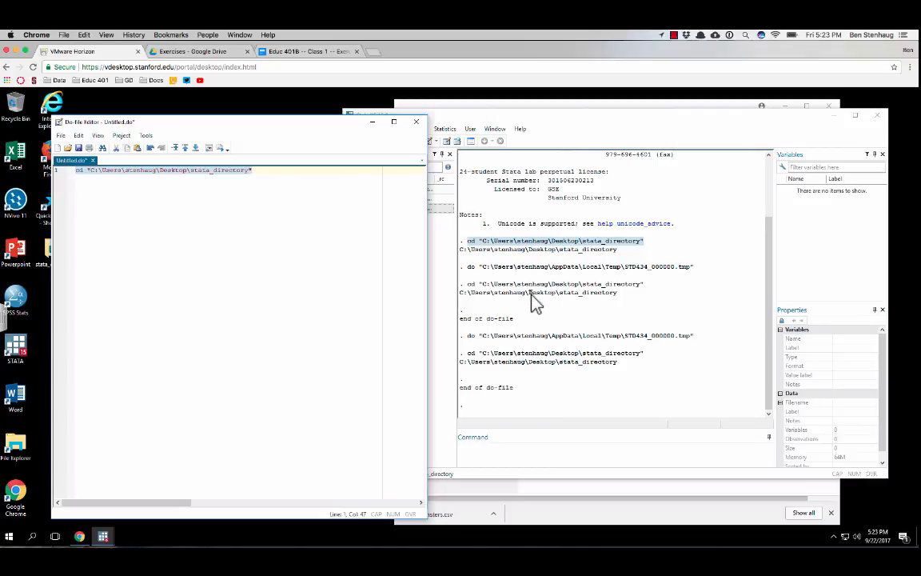
Start a delimited text data (*.csv) import in the main Stata window
{"action": "left_click", "coordinate": [614, 120]}
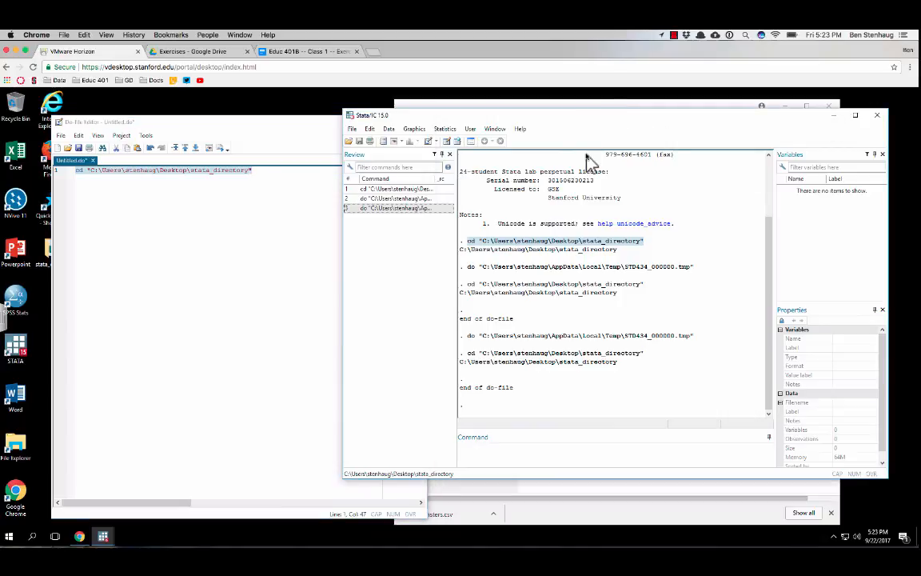
{"action": "left_click", "coordinate": [353, 129]}
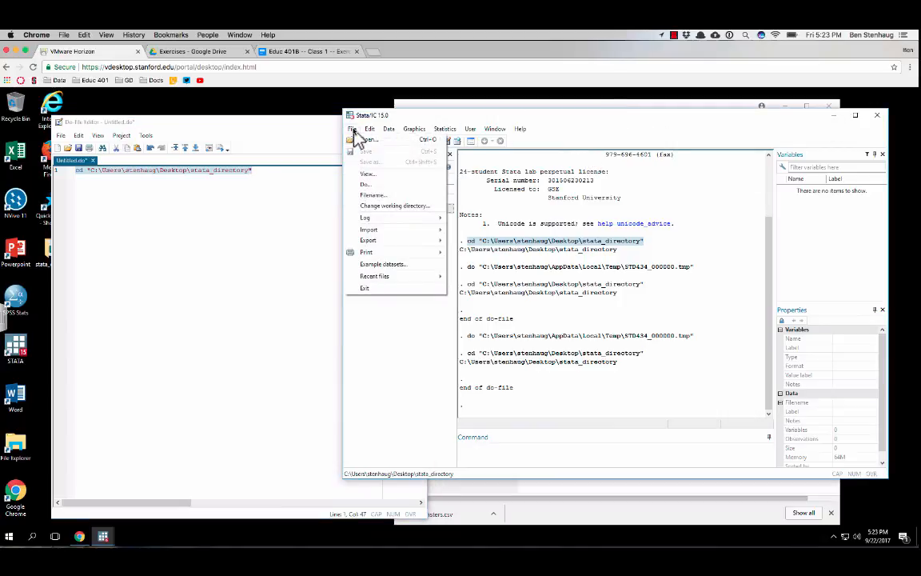
{"action": "mouse_move", "coordinate": [387, 236]}
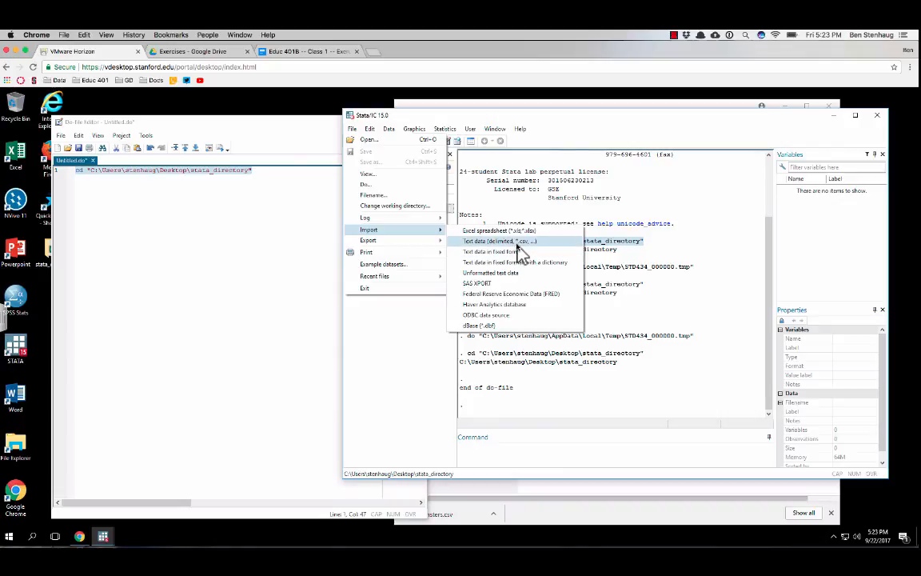
{"action": "left_click", "coordinate": [516, 240]}
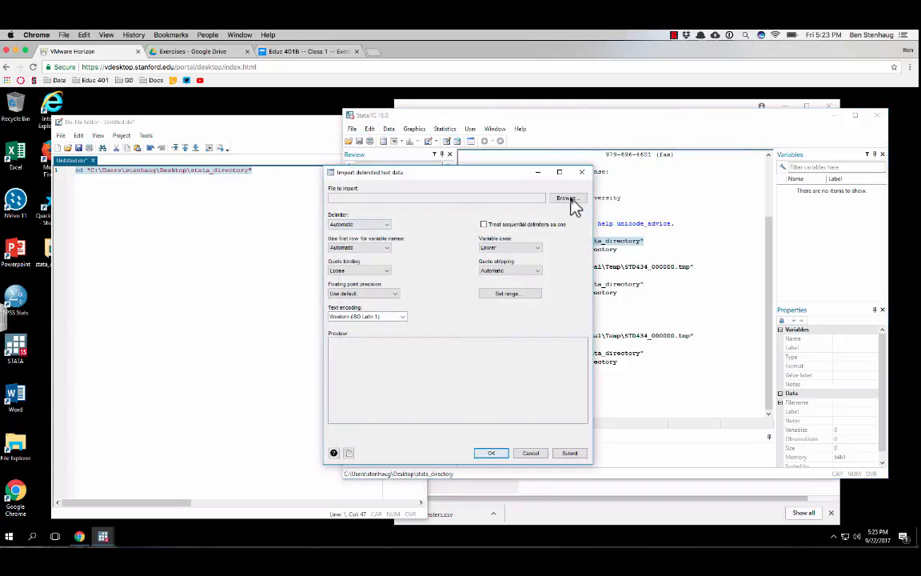
Try to choose the stata_directory folder on the desktop as the file to import
{"action": "left_click", "coordinate": [571, 200]}
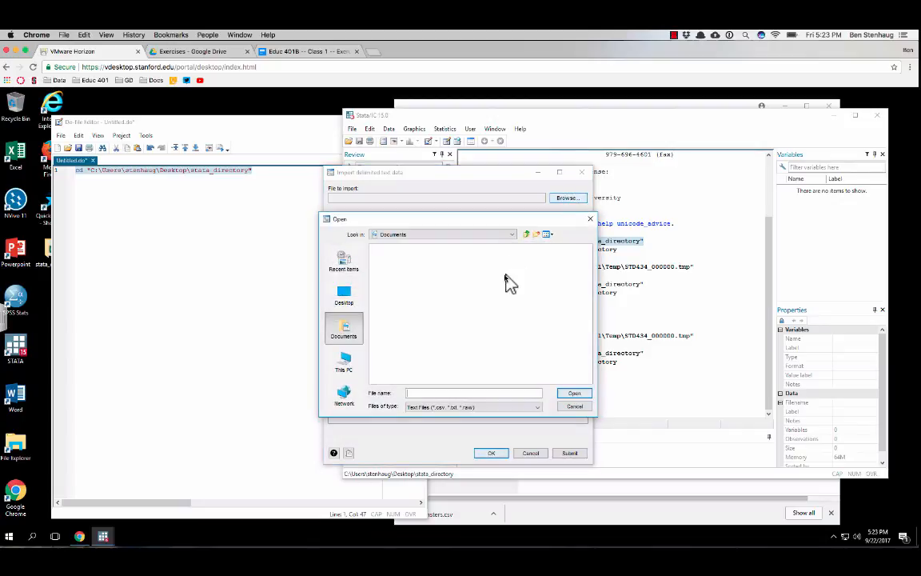
{"action": "left_click", "coordinate": [346, 297]}
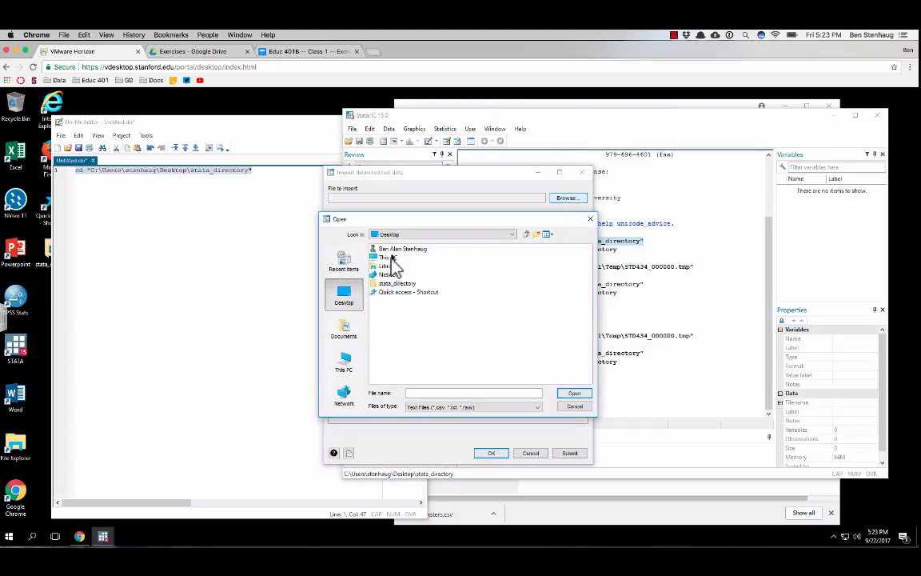
{"action": "left_click", "coordinate": [389, 250]}
{"action": "left_click", "coordinate": [392, 283]}
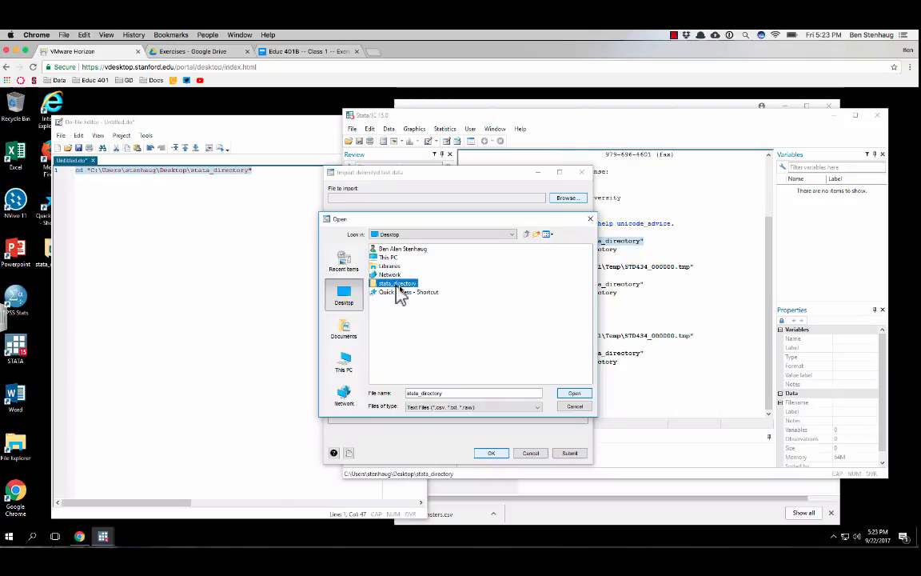
{"action": "left_click", "coordinate": [577, 394]}
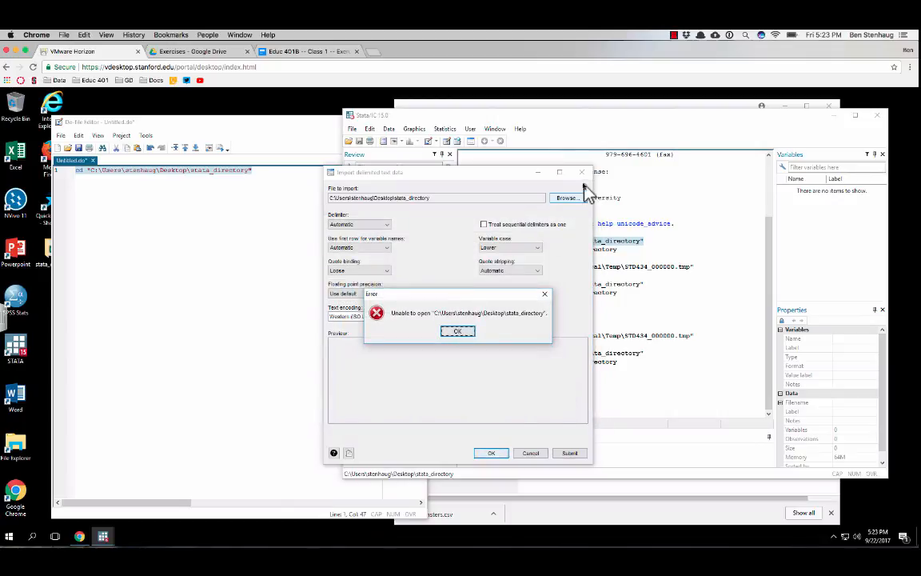
{"action": "left_click", "coordinate": [457, 332]}
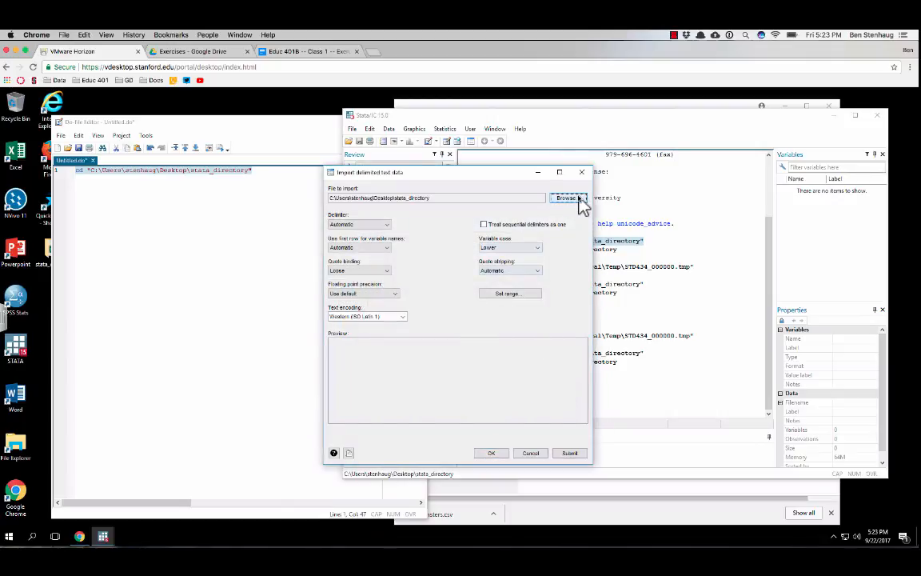
Import hamsters.csv from stata_directory with the default options, submitting it and then importing again to replace the data in memory
{"action": "left_click", "coordinate": [569, 198]}
{"action": "left_click", "coordinate": [391, 250]}
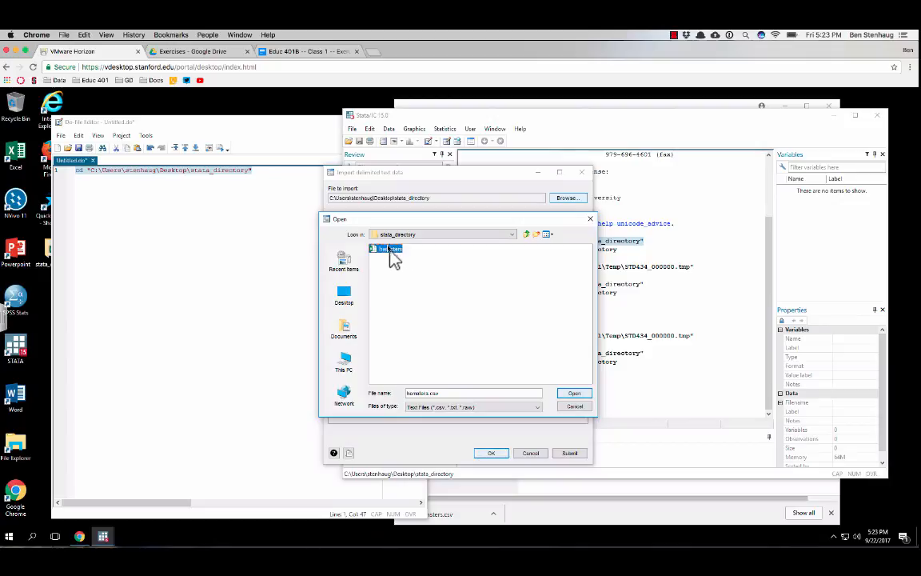
{"action": "left_click", "coordinate": [581, 391]}
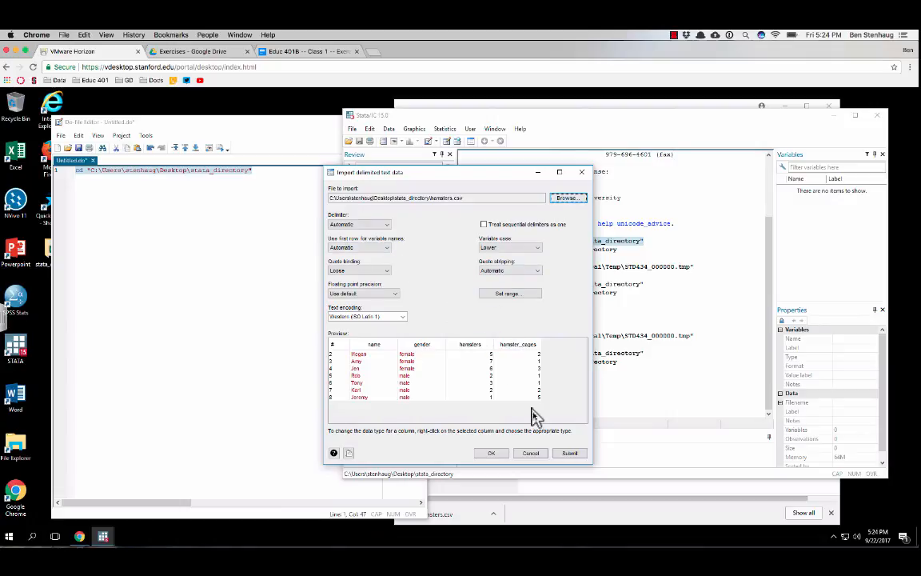
{"action": "left_click", "coordinate": [577, 457]}
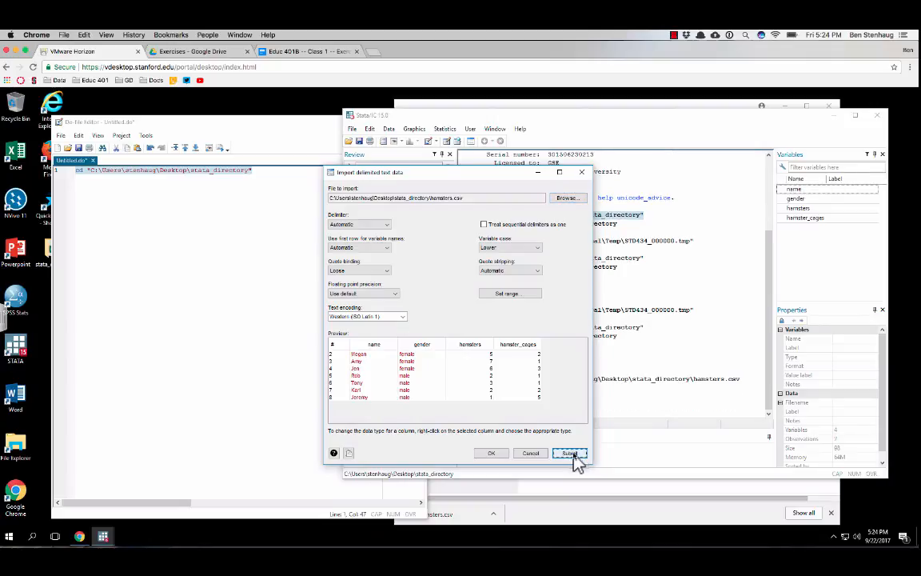
{"action": "left_click", "coordinate": [492, 452]}
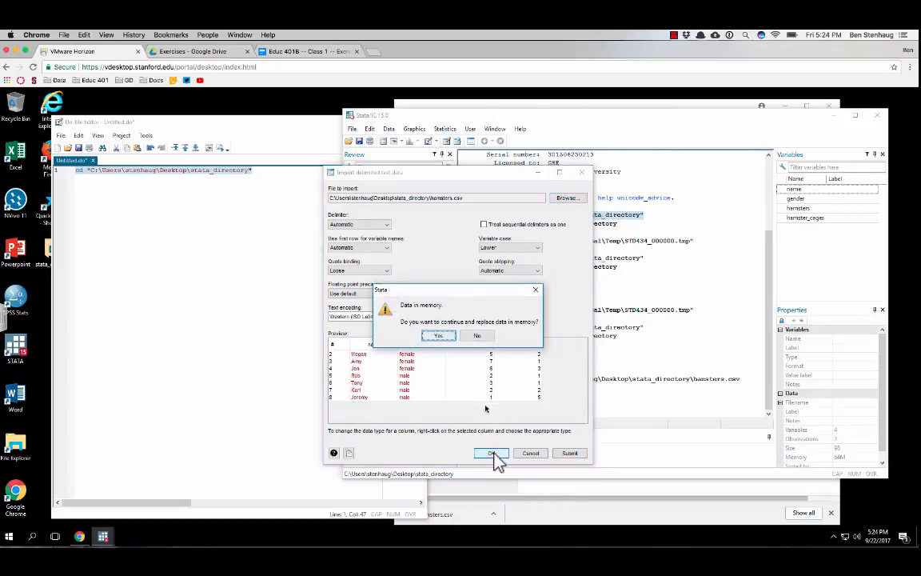
{"action": "left_click", "coordinate": [444, 336]}
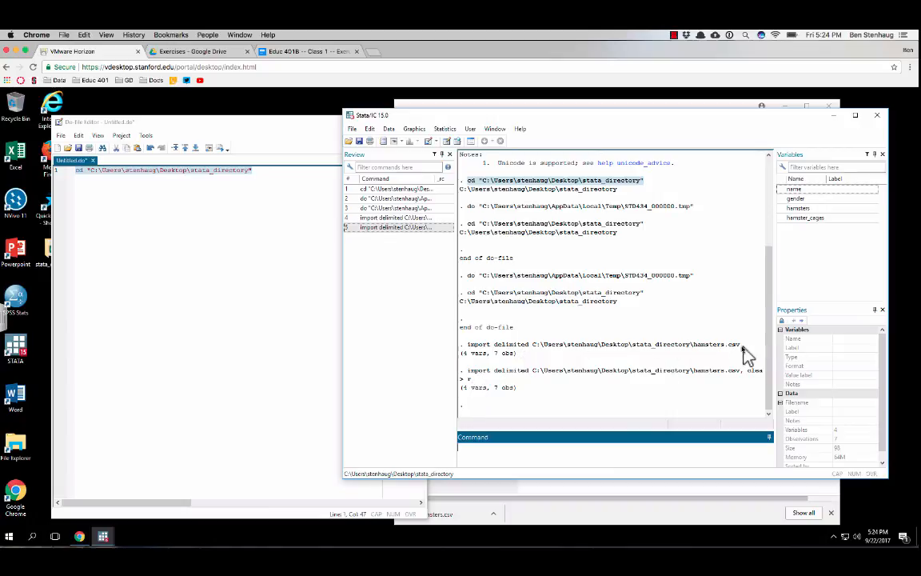
Copy the import delimited command for hamsters.csv, without the clear option, from the Results output to line 3 of the do-file
{"action": "left_click_drag", "start_coordinate": [740, 345], "coordinate": [472, 354]}
{"action": "key", "text": "ctrl+c"}
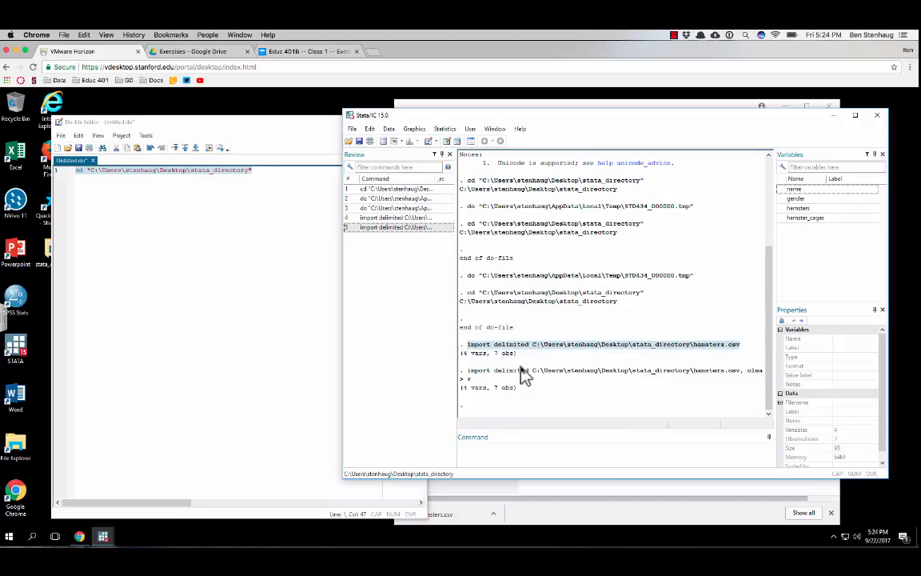
{"action": "left_click", "coordinate": [210, 210]}
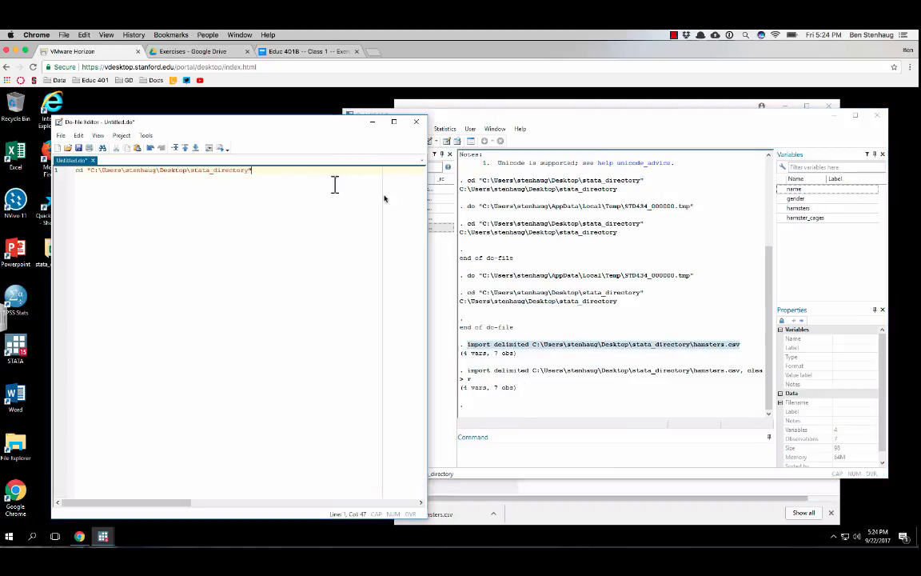
{"action": "key", "text": "ctrl+v"}
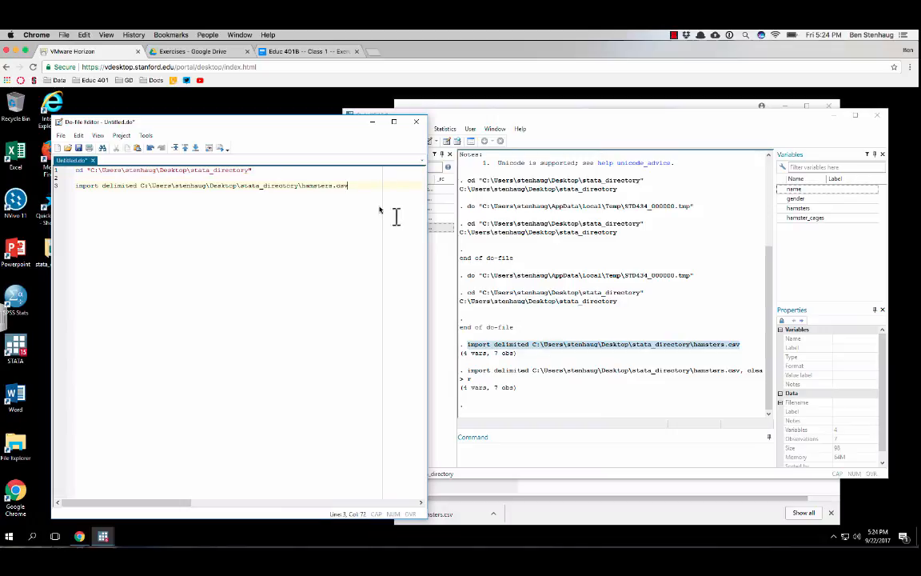
{"action": "left_click", "coordinate": [579, 358]}
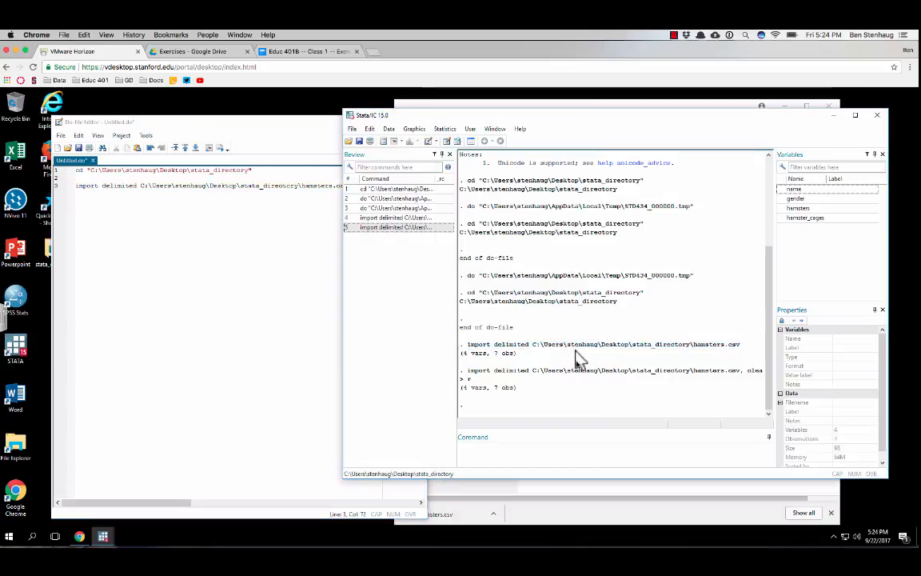
{"action": "left_click", "coordinate": [329, 183]}
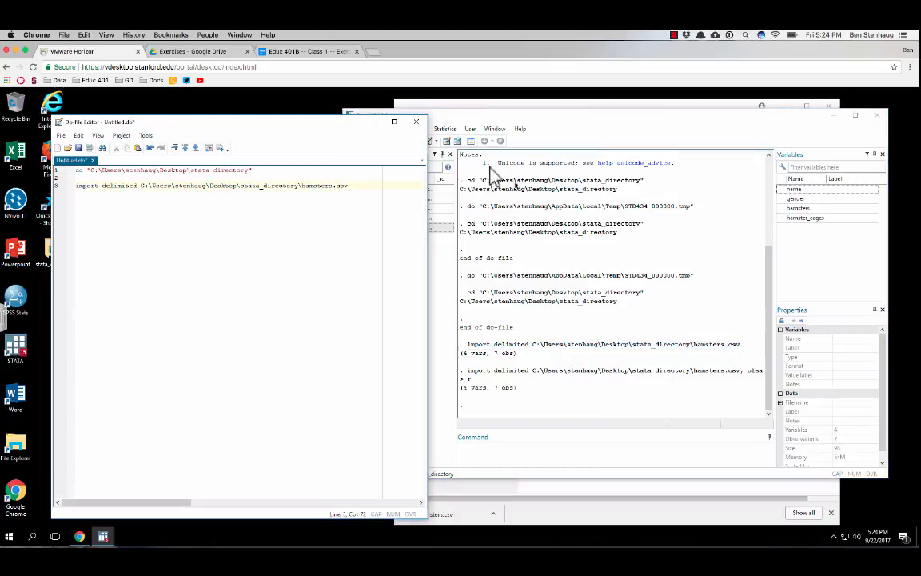
Open the hamsters data in the Data Editor's browse mode and arrange the Data Editor and Do-file Editor windows
{"action": "left_click", "coordinate": [465, 166]}
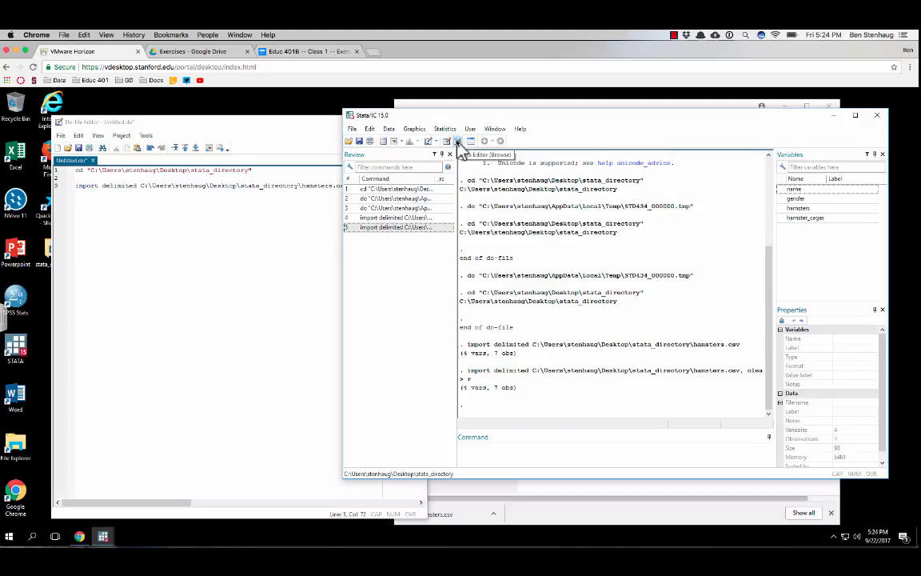
{"action": "left_click", "coordinate": [458, 143]}
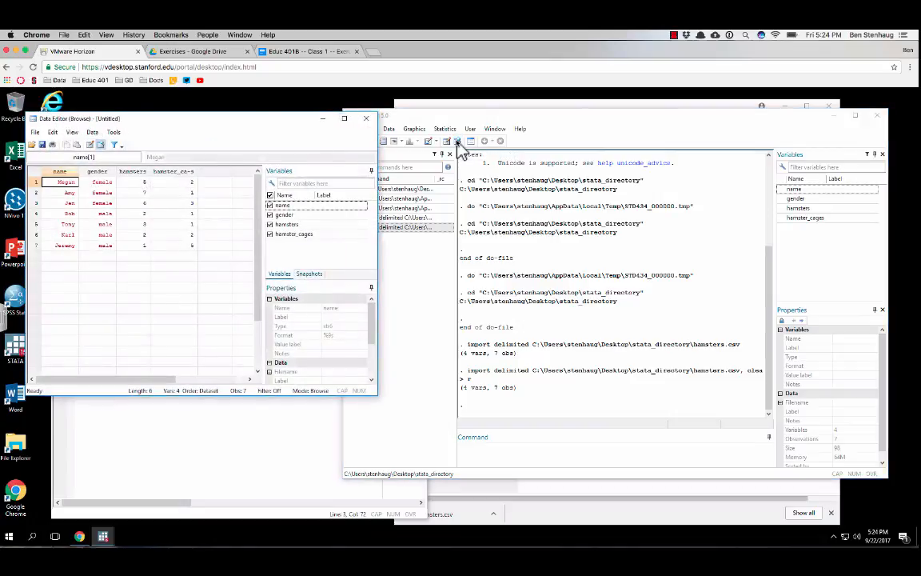
{"action": "left_click_drag", "start_coordinate": [213, 134], "coordinate": [264, 232]}
{"action": "left_click", "coordinate": [274, 124]}
{"action": "left_click_drag", "start_coordinate": [270, 122], "coordinate": [237, 200]}
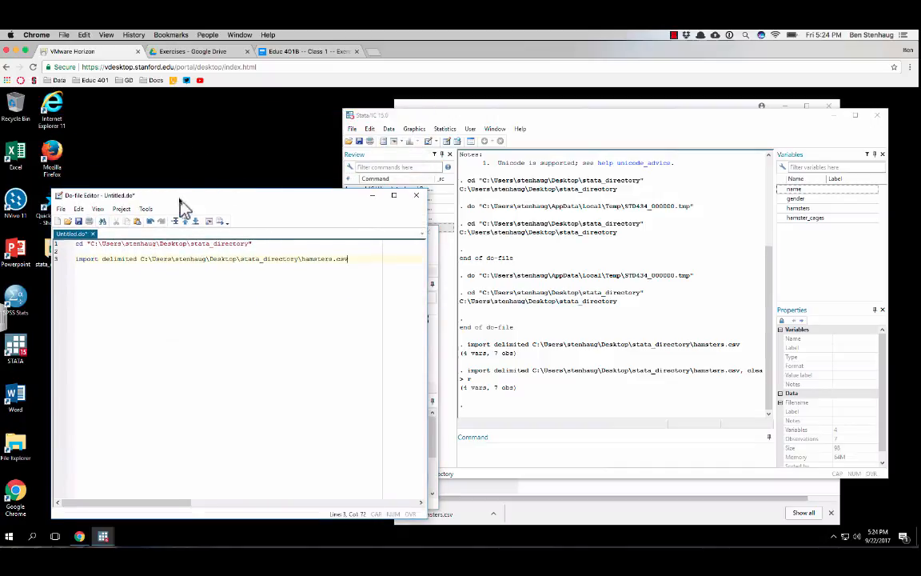
Shrink the Do-file Editor window and stack the Data Editor directly beneath it so both are fully readable
{"action": "left_click_drag", "start_coordinate": [179, 200], "coordinate": [127, 102]}
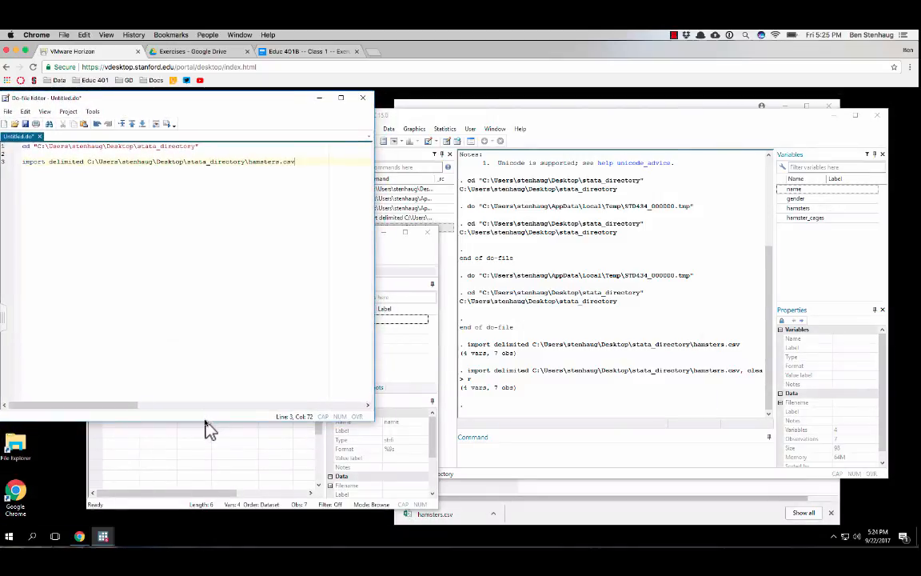
{"action": "left_click_drag", "start_coordinate": [209, 421], "coordinate": [212, 307]}
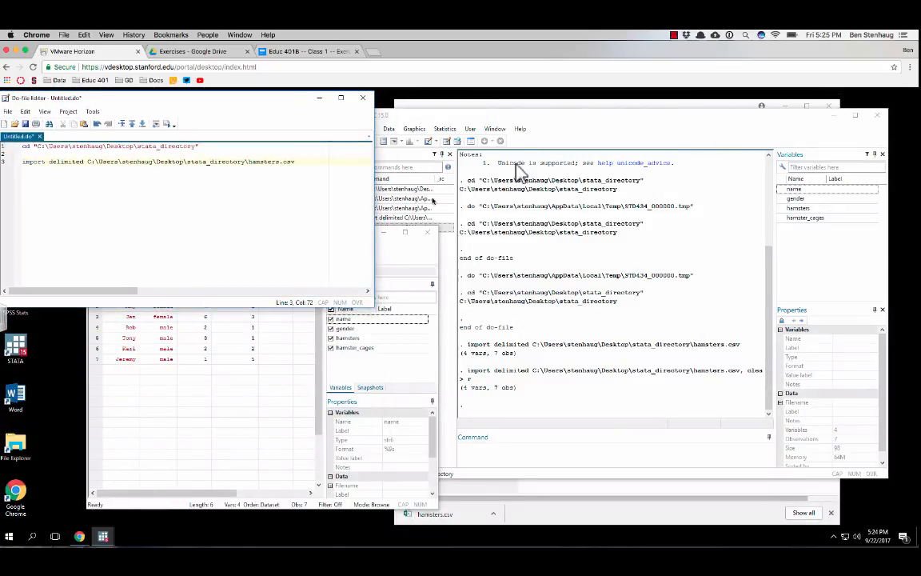
{"action": "left_click", "coordinate": [402, 239]}
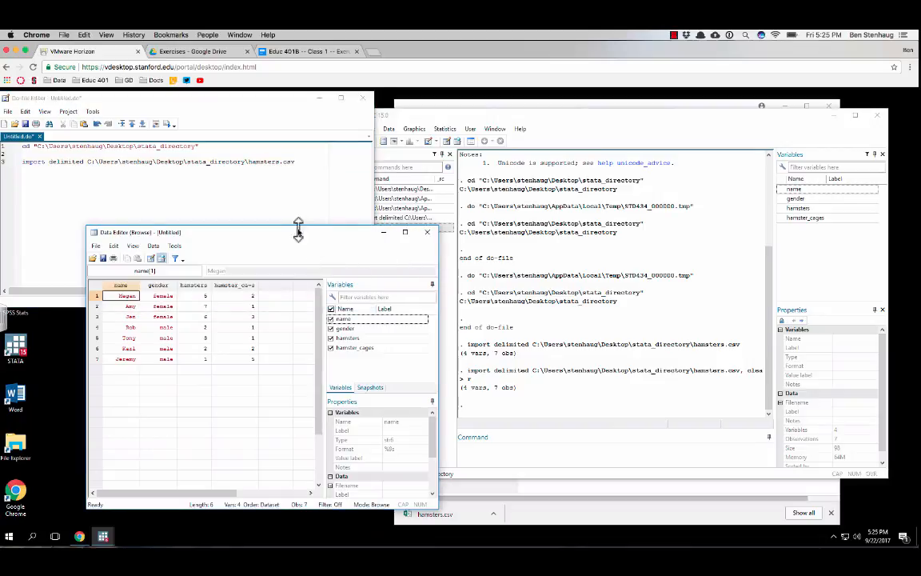
{"action": "left_click_drag", "start_coordinate": [298, 230], "coordinate": [219, 320]}
{"action": "left_click_drag", "start_coordinate": [246, 394], "coordinate": [330, 408]}
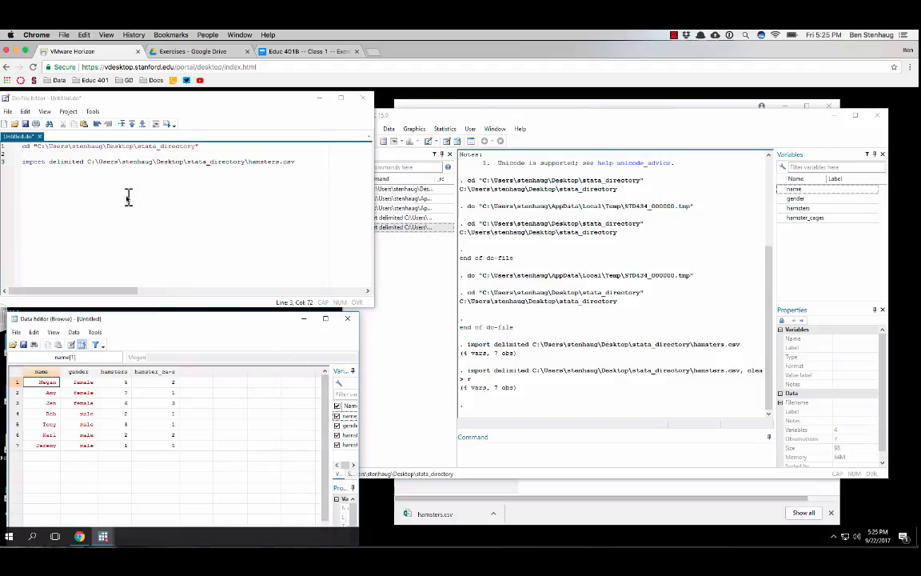
{"action": "left_click", "coordinate": [110, 180]}
Resize and move the main Stata window beside the two editors, and narrow its Review pane to widen the Results area
{"action": "left_click_drag", "start_coordinate": [560, 110], "coordinate": [913, 140]}
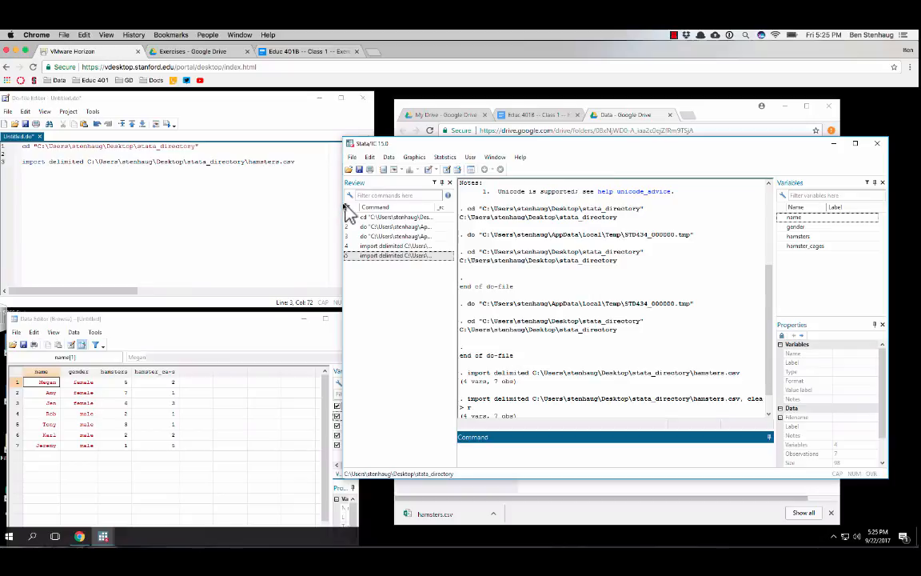
{"action": "left_click_drag", "start_coordinate": [337, 206], "coordinate": [383, 214]}
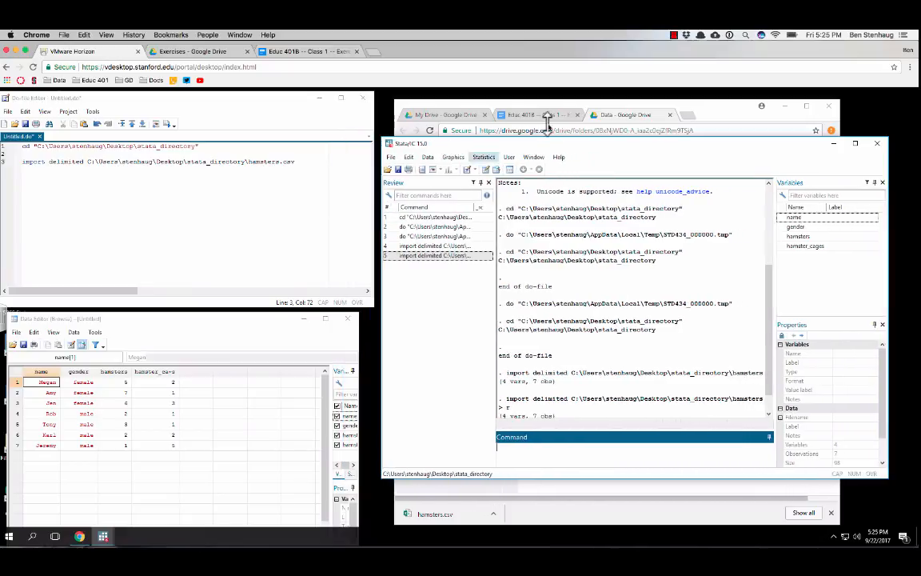
{"action": "left_click_drag", "start_coordinate": [552, 146], "coordinate": [546, 120]}
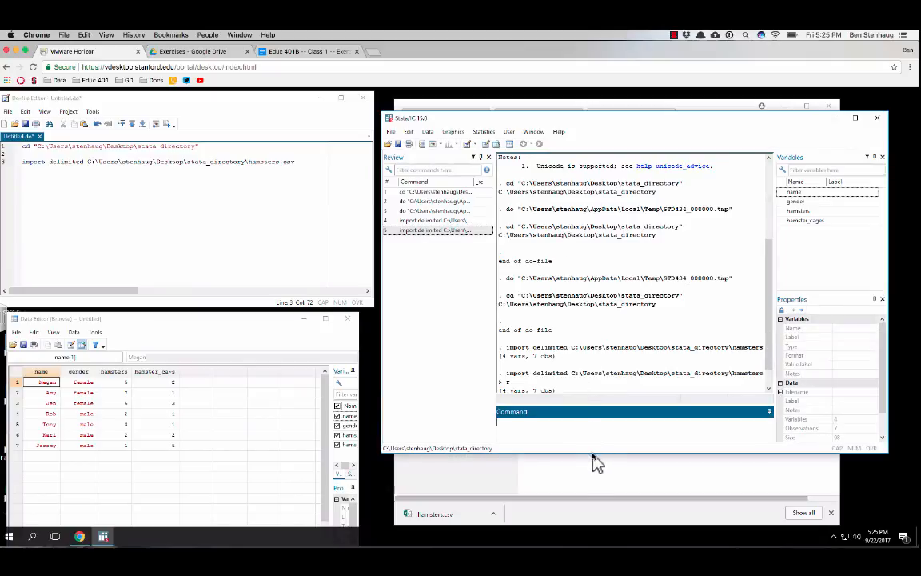
{"action": "left_click_drag", "start_coordinate": [601, 456], "coordinate": [598, 511]}
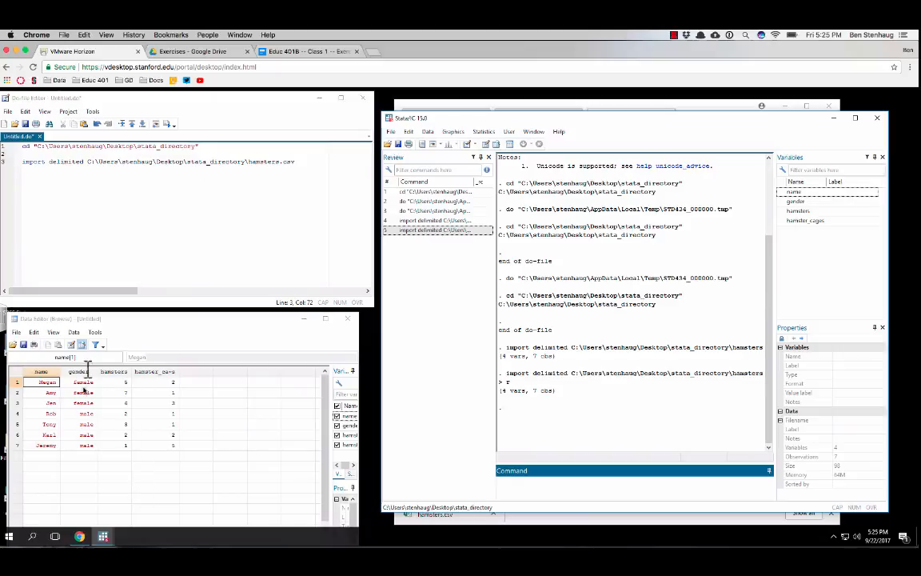
{"action": "left_click_drag", "start_coordinate": [491, 265], "coordinate": [428, 265]}
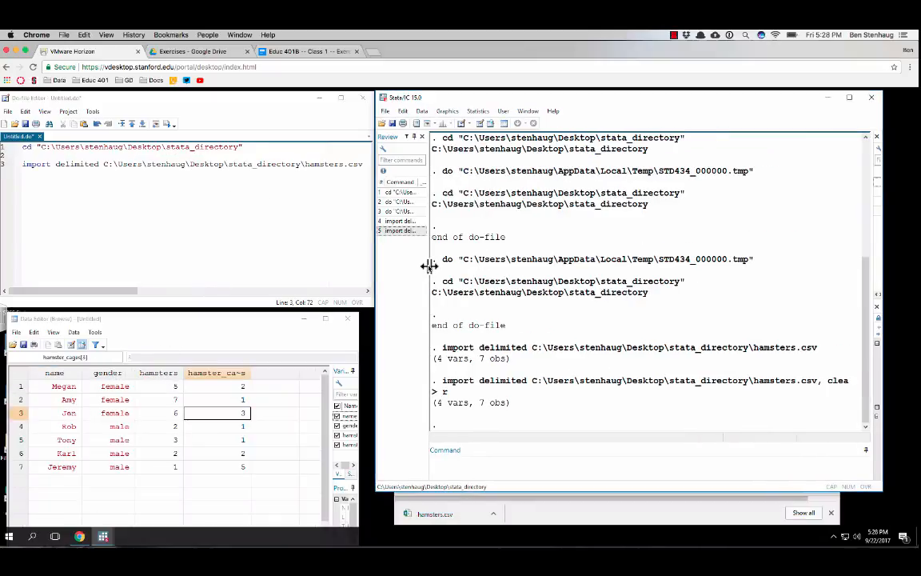
Add the comment "* change directory" on a new line above the cd command in the do-file
{"action": "left_click", "coordinate": [163, 184]}
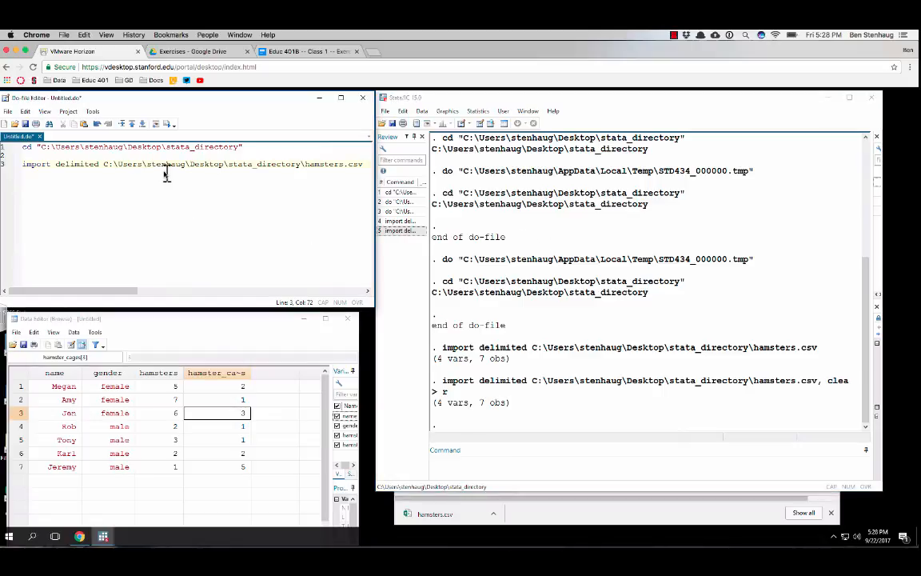
{"action": "left_click", "coordinate": [46, 147]}
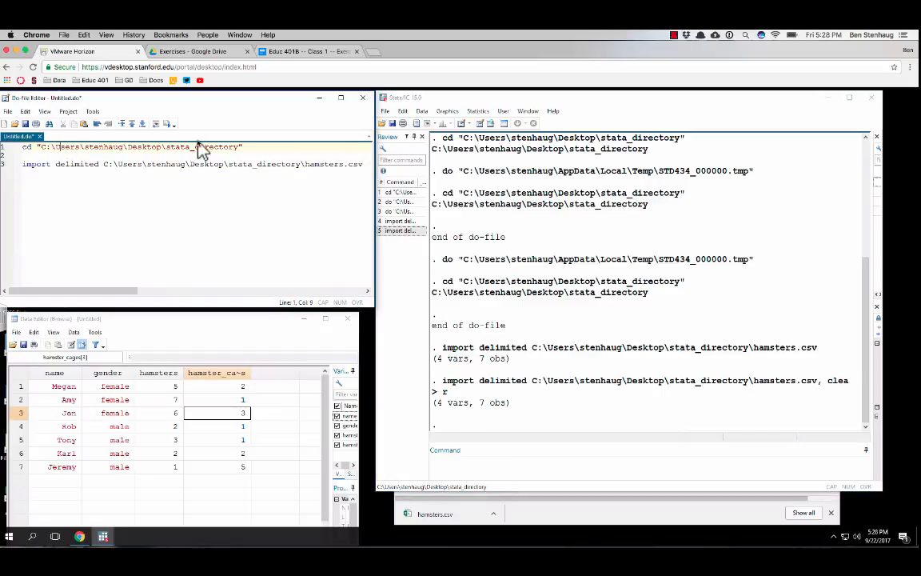
{"action": "key", "text": "Return"}
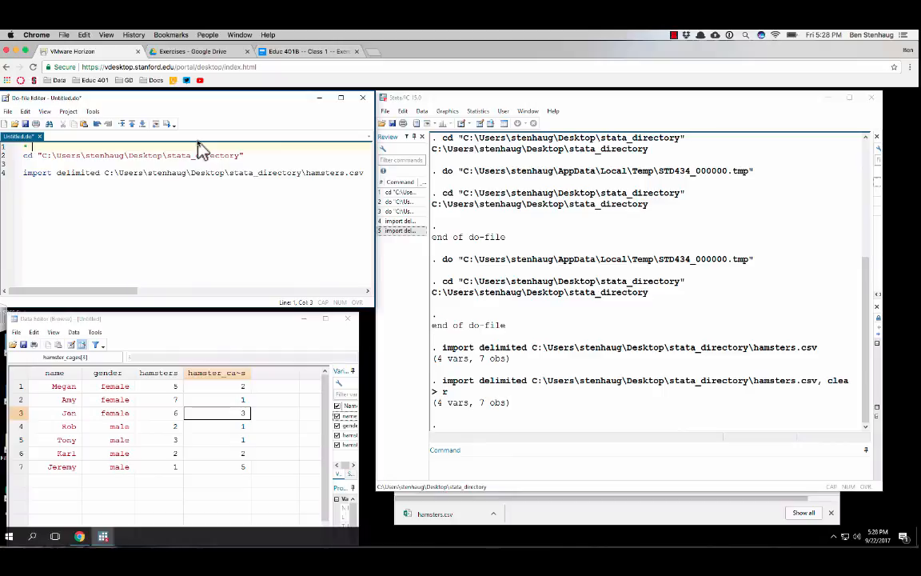
{"action": "type", "text": "chagne"}
{"action": "key", "text": "BackSpace"}
{"action": "key", "text": "BackSpace"}
{"action": "key", "text": "BackSpace"}
{"action": "key", "text": "BackSpace"}
{"action": "type", "text": "ange directory"}
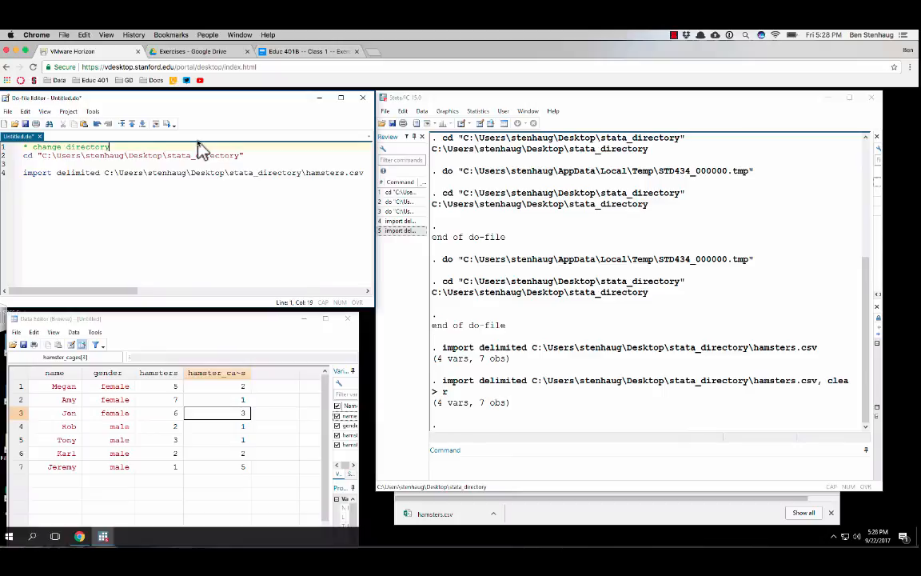
Add the comment "* import data" above the import delimited command and open a new line 7 below it
{"action": "key", "text": "Down"}
{"action": "key", "text": "Down"}
{"action": "key", "text": "Return"}
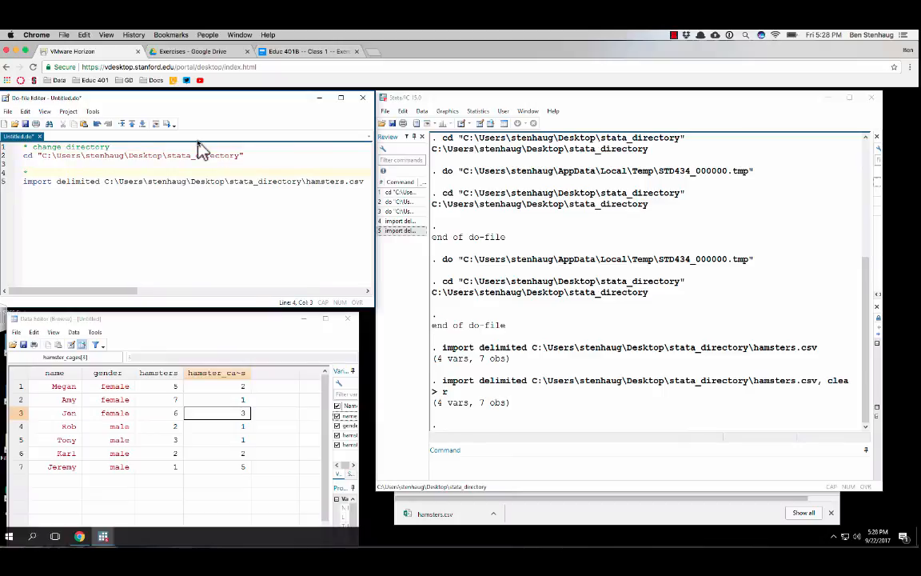
{"action": "type", "text": "* set"}
{"action": "type", "text": "ort"}
{"action": "type", "text": " data"}
{"action": "key", "text": "Down"}
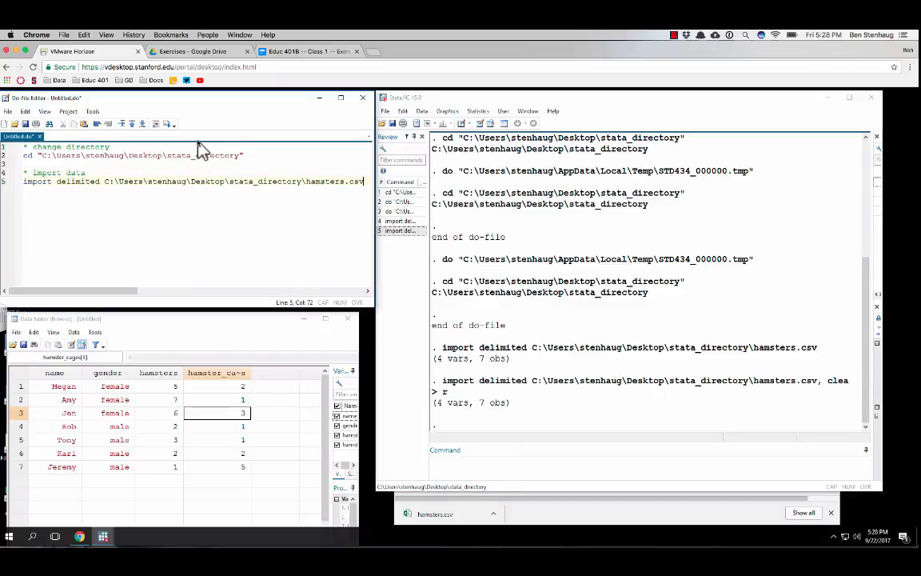
{"action": "key", "text": "Return"}
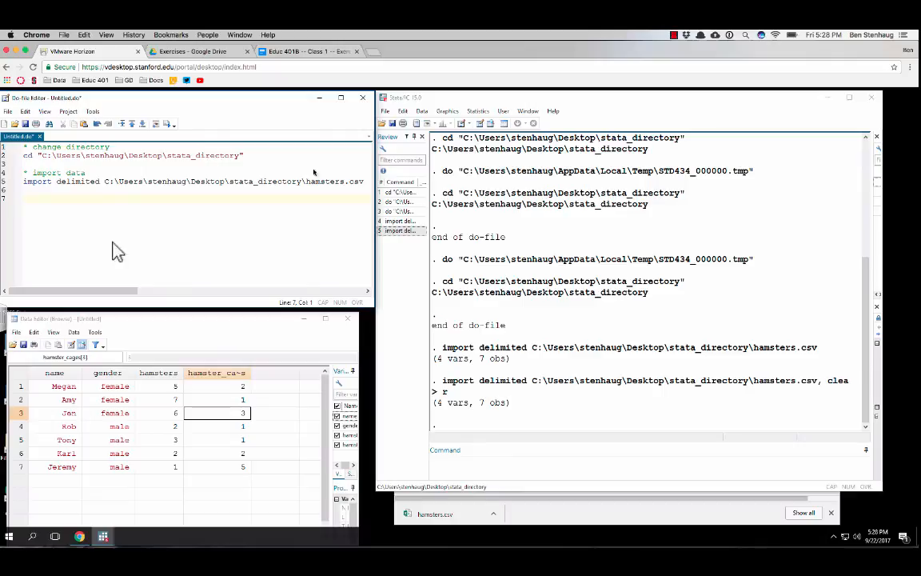
Read the basics-of-analysis tasks in the Class 1 exercise document and inspect the hamsters and hamster_cages columns in the Data Editor
{"action": "left_click", "coordinate": [279, 52]}
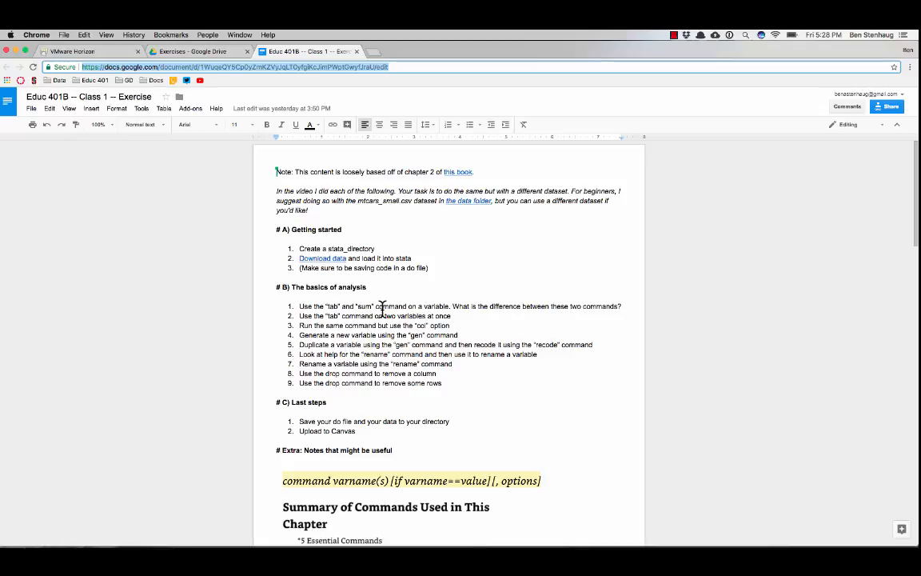
{"action": "left_click", "coordinate": [88, 52]}
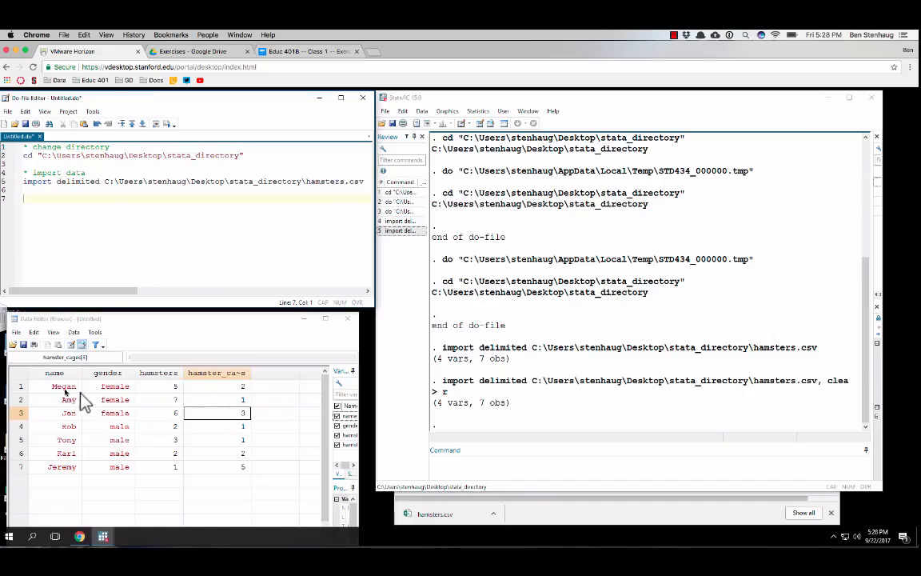
{"action": "left_click", "coordinate": [158, 373]}
{"action": "left_click", "coordinate": [228, 373]}
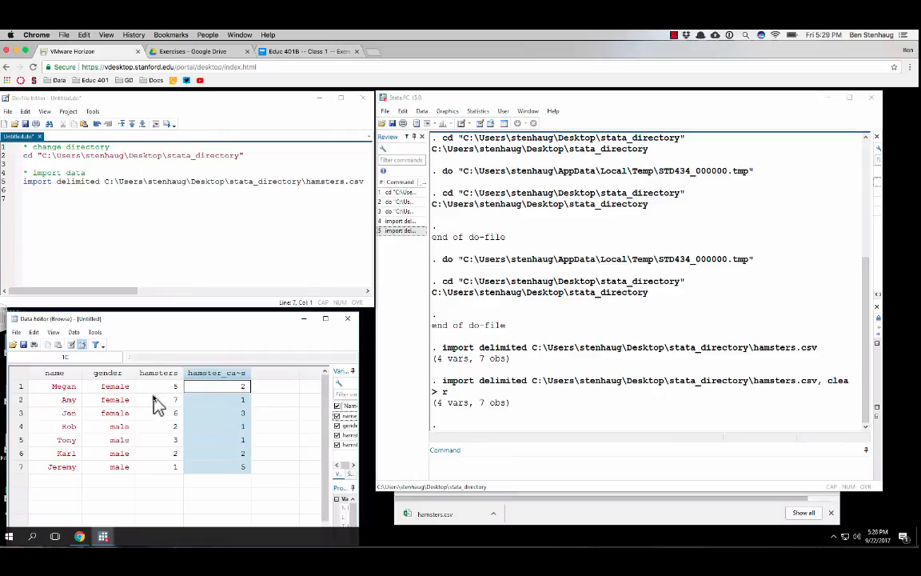
Add the comment "* use the tab and sum commands" to the do-file, followed by the command "tab hamsters"
{"action": "left_click", "coordinate": [161, 223]}
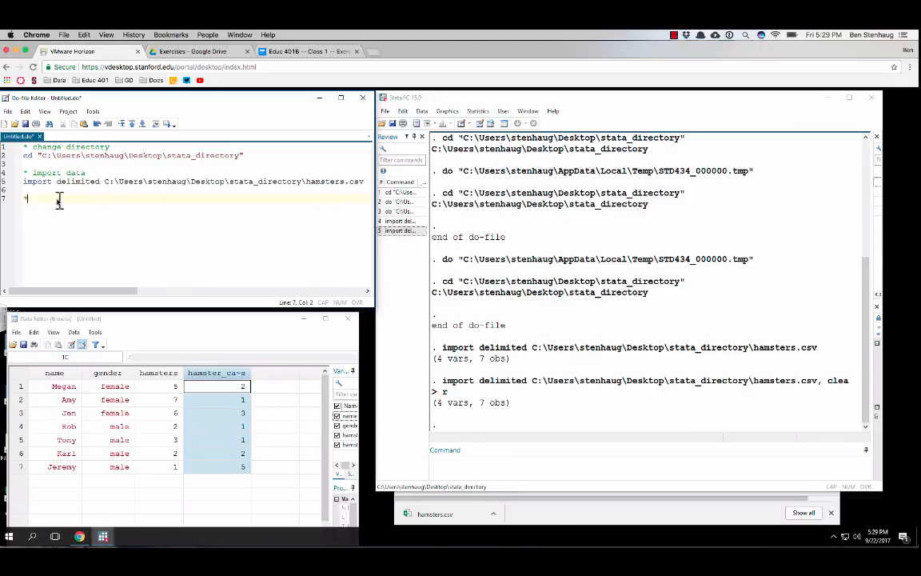
{"action": "type", "text": "use the tab and sum commands"}
{"action": "key", "text": "Return"}
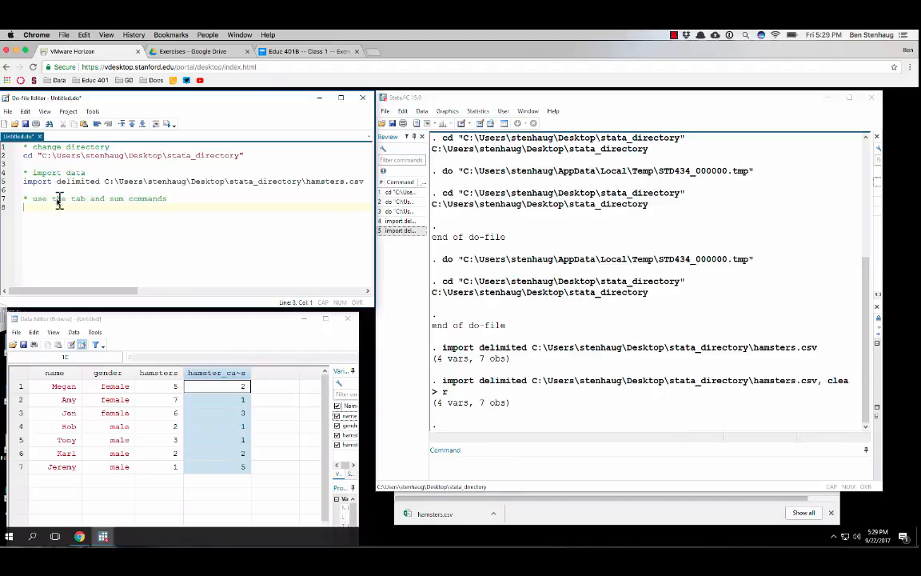
{"action": "type", "text": "tab ham"}
{"action": "type", "text": "sters"}
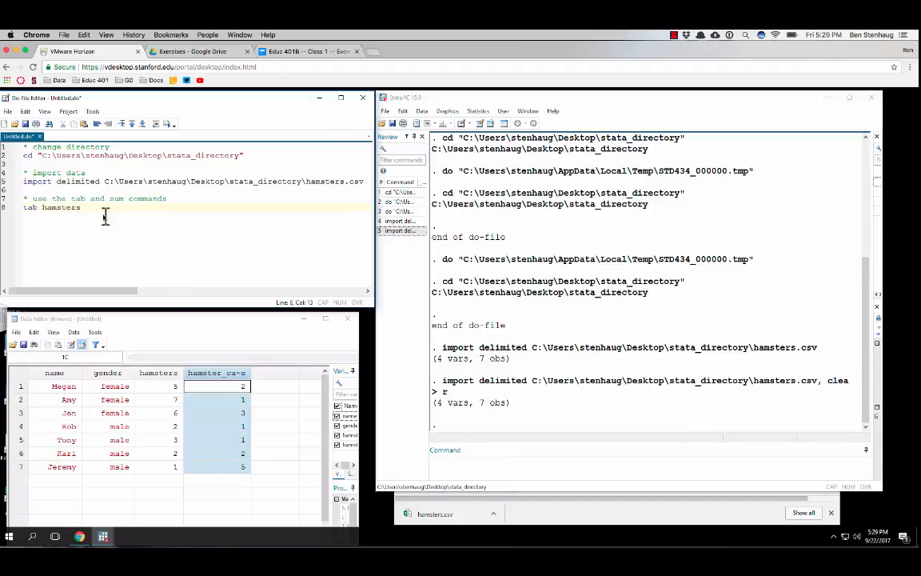
Execute only the "tab hamsters" line of the do-file
{"action": "left_click_drag", "start_coordinate": [80, 207], "coordinate": [12, 207]}
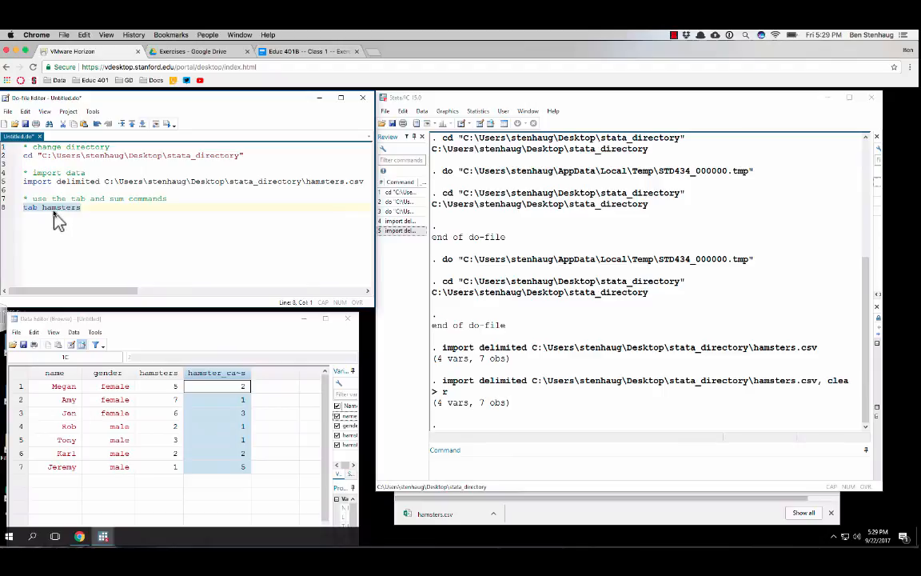
{"action": "left_click", "coordinate": [75, 113]}
{"action": "left_click", "coordinate": [76, 113]}
{"action": "left_click", "coordinate": [93, 112]}
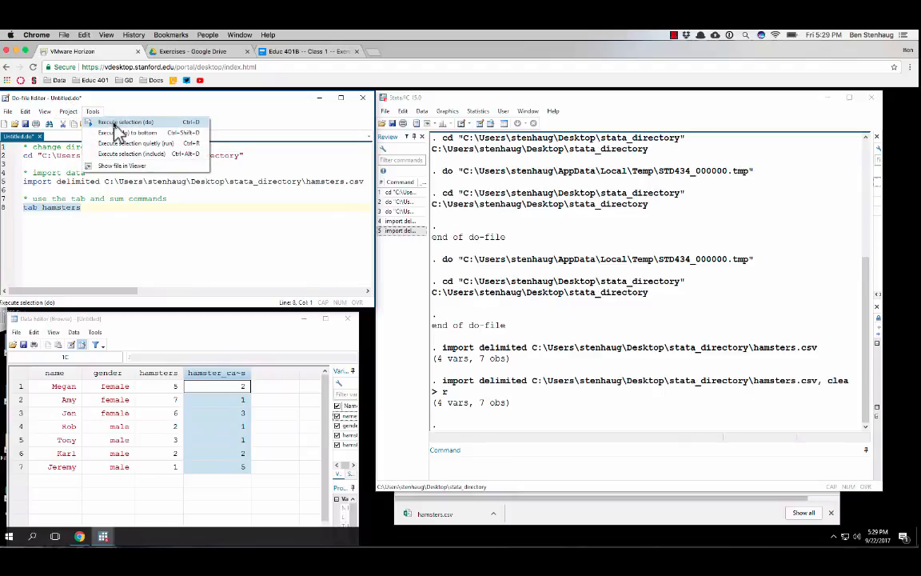
{"action": "left_click", "coordinate": [115, 126]}
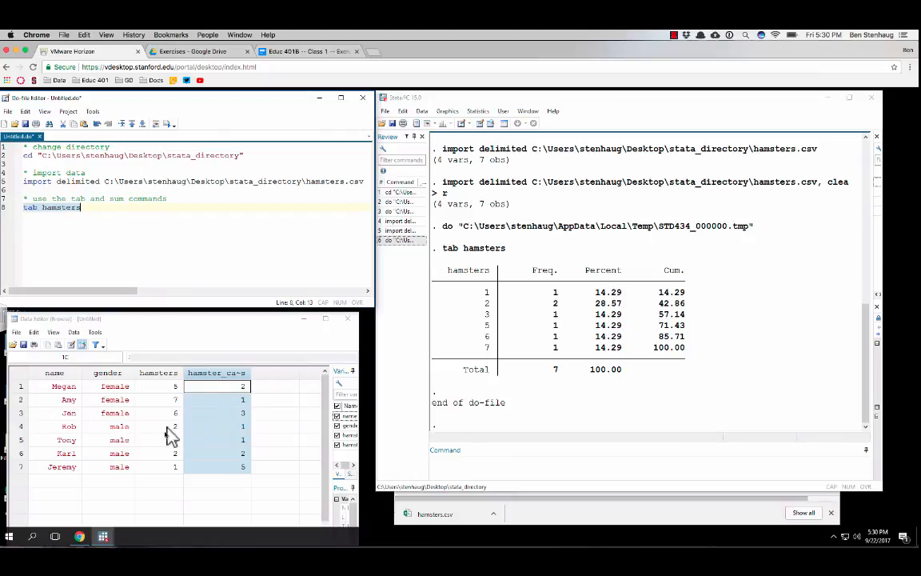
Add "sum hamsters" on line 9 of the do-file and execute only that line
{"action": "left_click", "coordinate": [89, 210]}
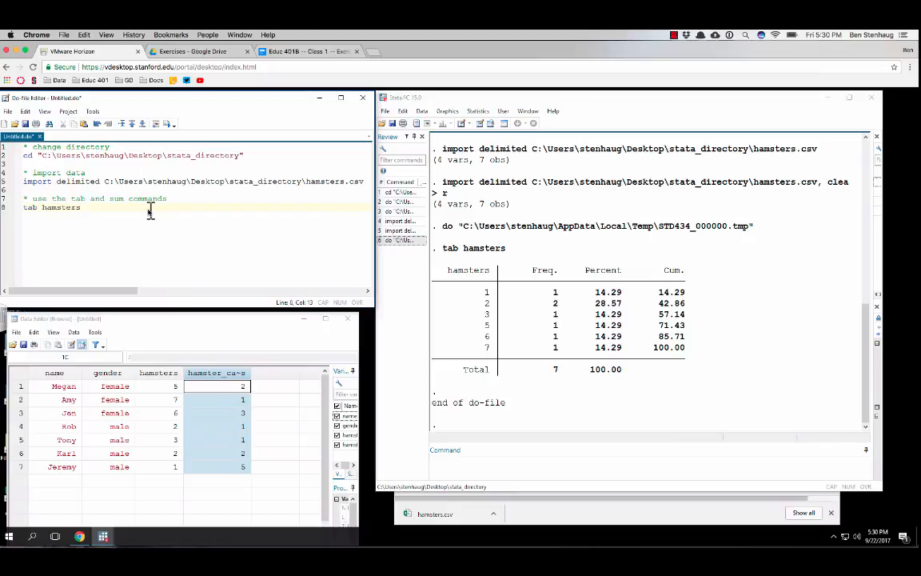
{"action": "key", "text": "Return"}
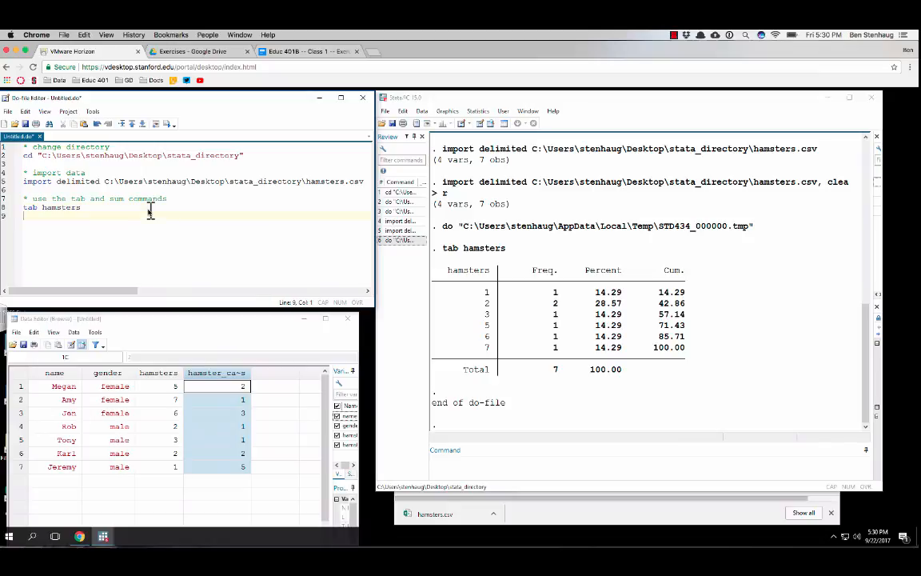
{"action": "type", "text": "sum hamsters"}
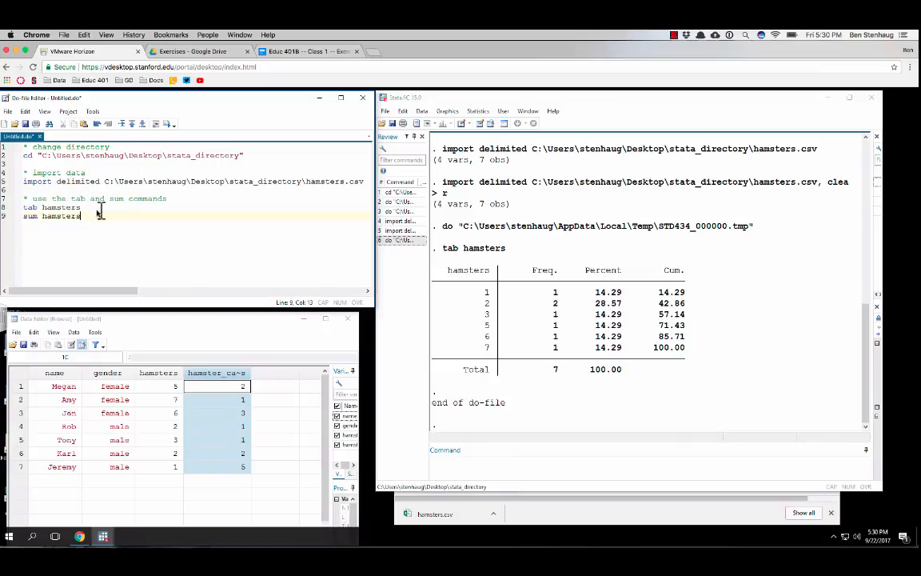
{"action": "left_click_drag", "start_coordinate": [87, 216], "coordinate": [4, 222]}
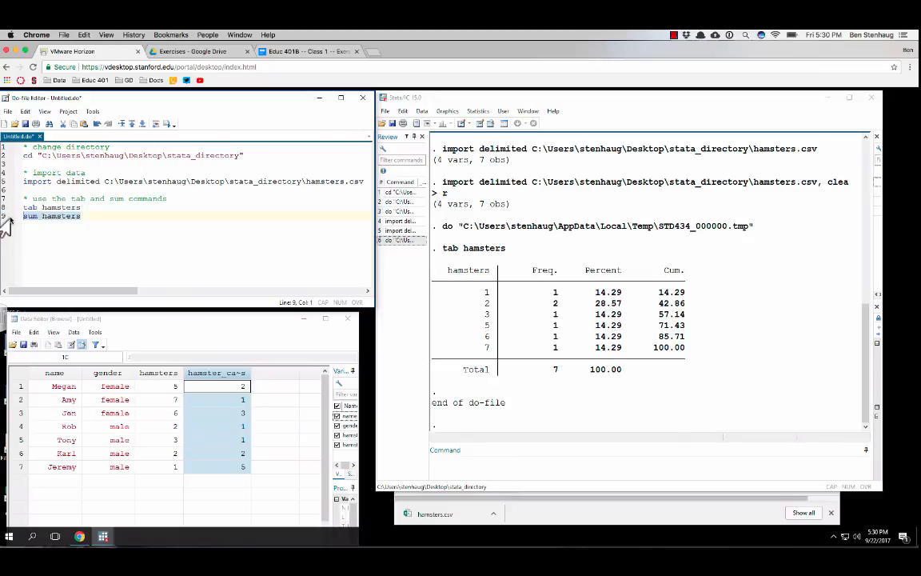
{"action": "key", "text": "ctrl+d"}
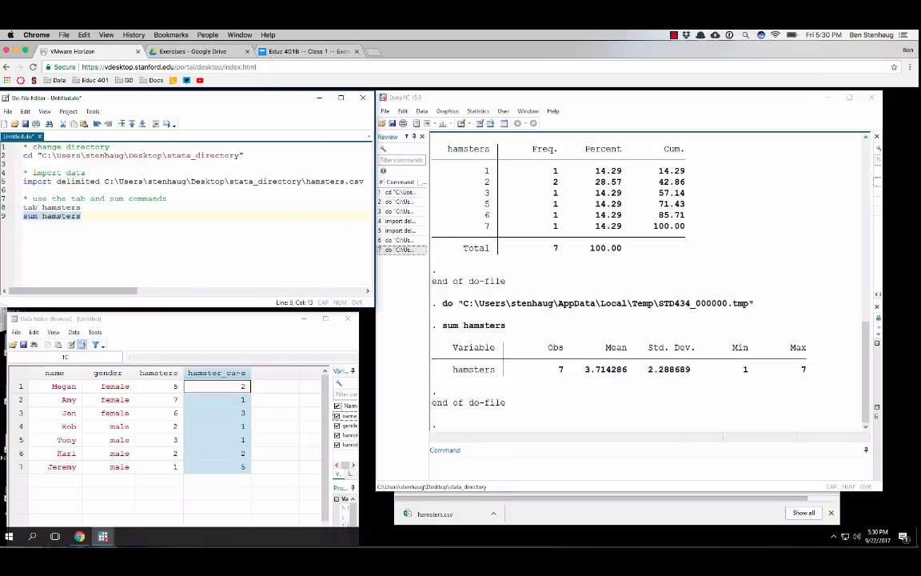
Add the comment "* use the tab command on two variables" on line 11 of the do-file, after a blank line
{"action": "left_click", "coordinate": [120, 217]}
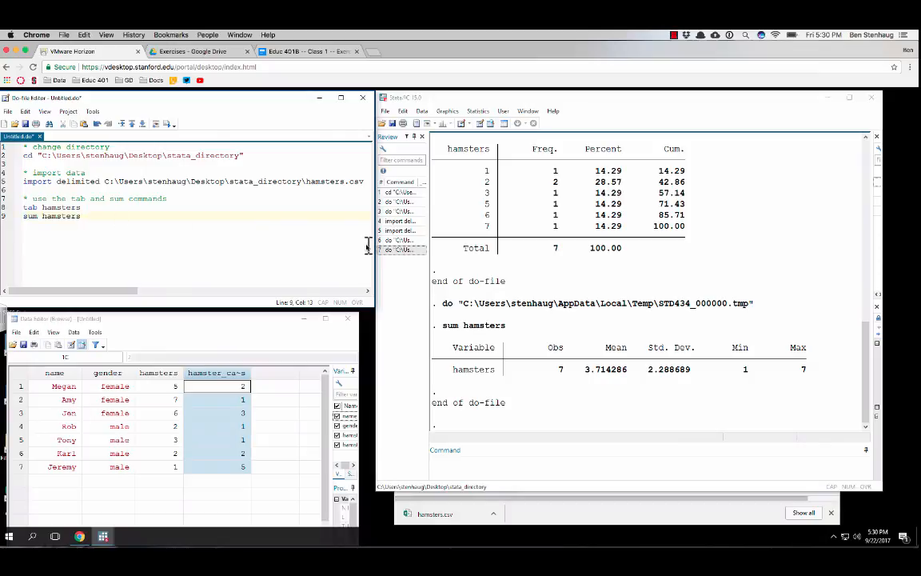
{"action": "key", "text": "Return"}
{"action": "key", "text": "Return"}
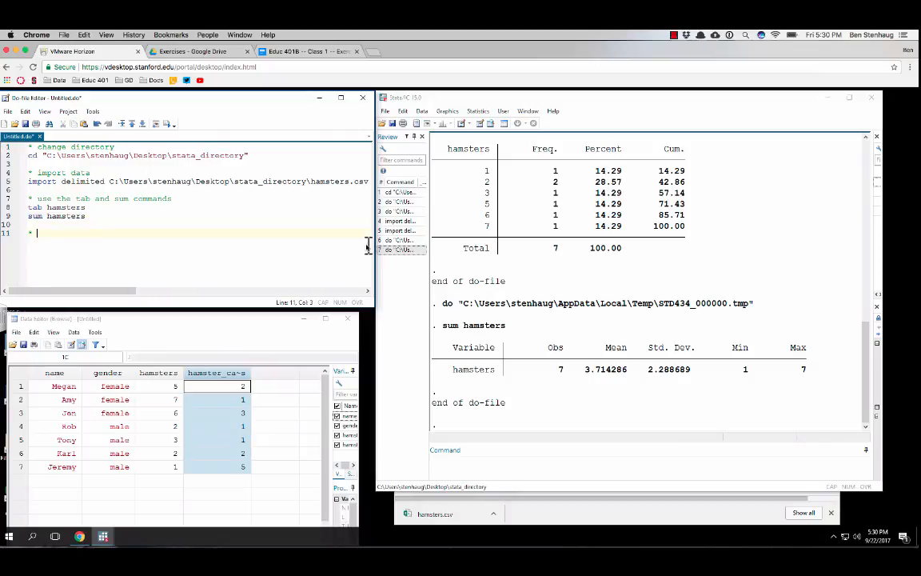
{"action": "type", "text": "* use the tab command on t"}
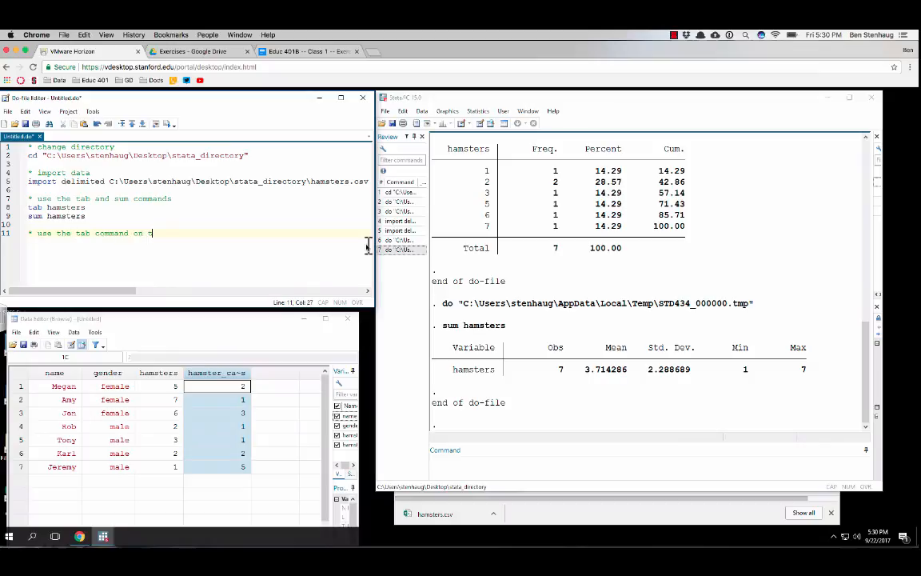
{"action": "type", "text": "wo varaib"}
{"action": "type", "text": "iables"}
Add "tab hamsters hamster_cages" on line 12 of the do-file and execute only that line
{"action": "key", "text": "Return"}
{"action": "type", "text": "tab"}
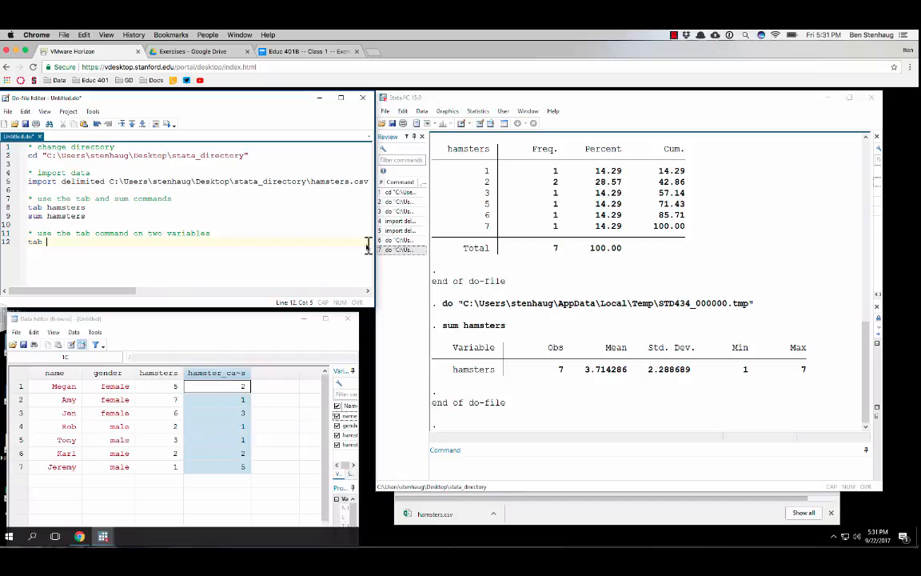
{"action": "type", "text": "sters hamster_cages"}
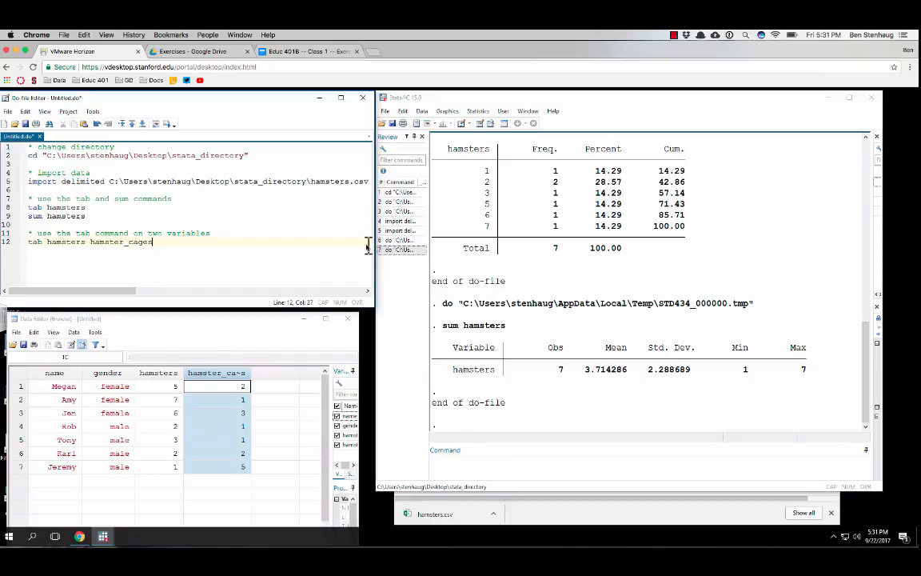
{"action": "left_click", "coordinate": [5, 242]}
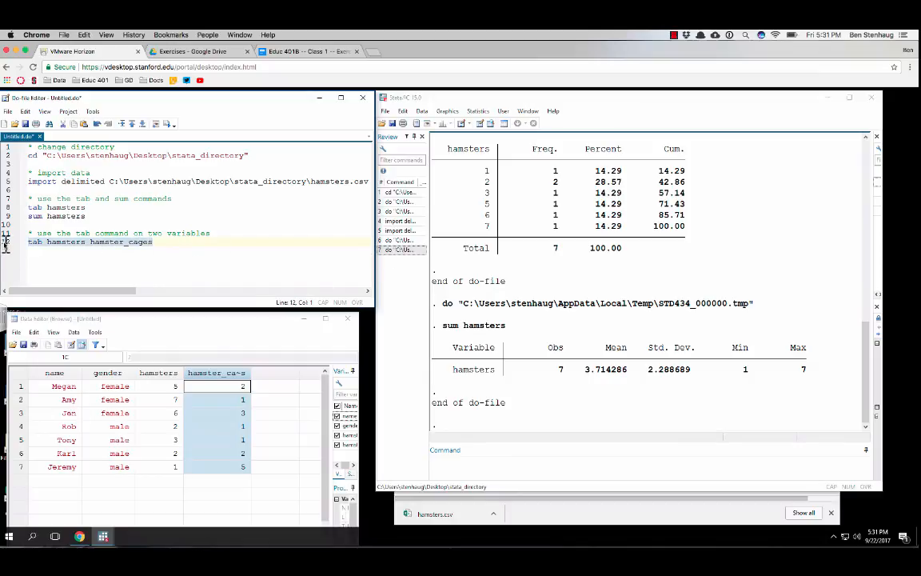
{"action": "key", "text": "ctrl+d"}
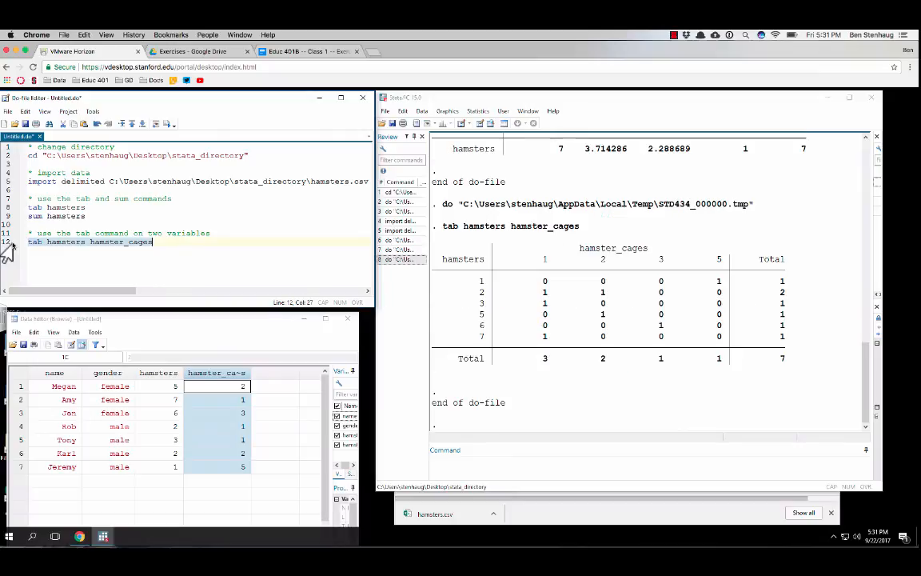
Add "tab hamsters gender" on line 13 of the do-file and execute only that line
{"action": "left_click", "coordinate": [68, 260]}
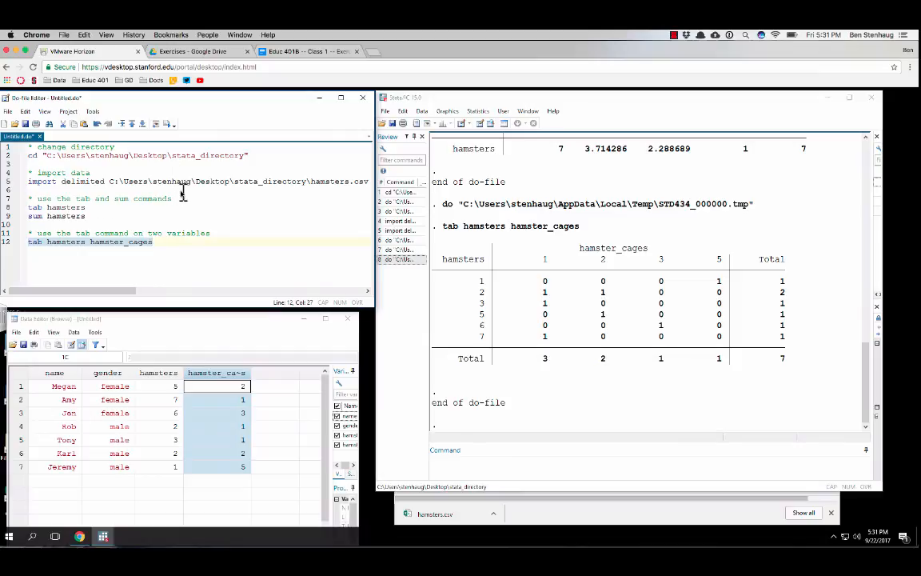
{"action": "left_click", "coordinate": [173, 244]}
{"action": "key", "text": "Return"}
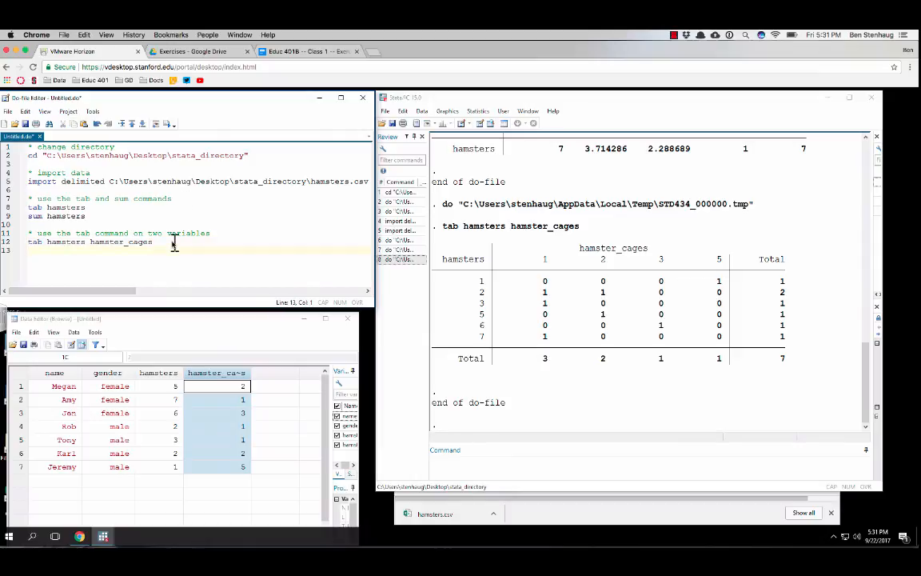
{"action": "type", "text": "tab hamsters hamster_cages"}
{"action": "key", "text": "shift+Left"}
{"action": "key", "text": "shift+Left"}
{"action": "key", "text": "shift+Left"}
{"action": "key", "text": "shift+Left"}
{"action": "key", "text": "shift+Left"}
{"action": "key", "text": "shift+Left"}
{"action": "key", "text": "shift+Left"}
{"action": "key", "text": "shift+Left"}
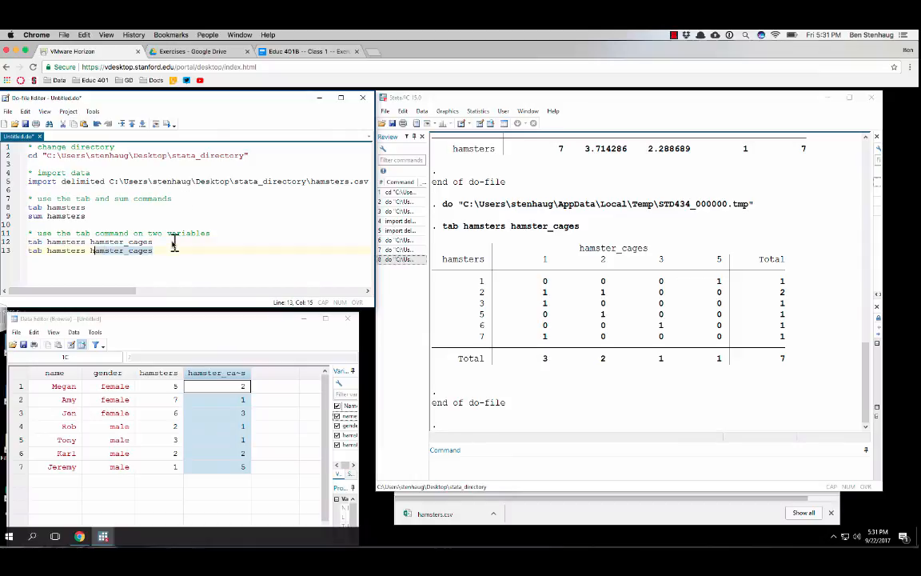
{"action": "type", "text": "gender"}
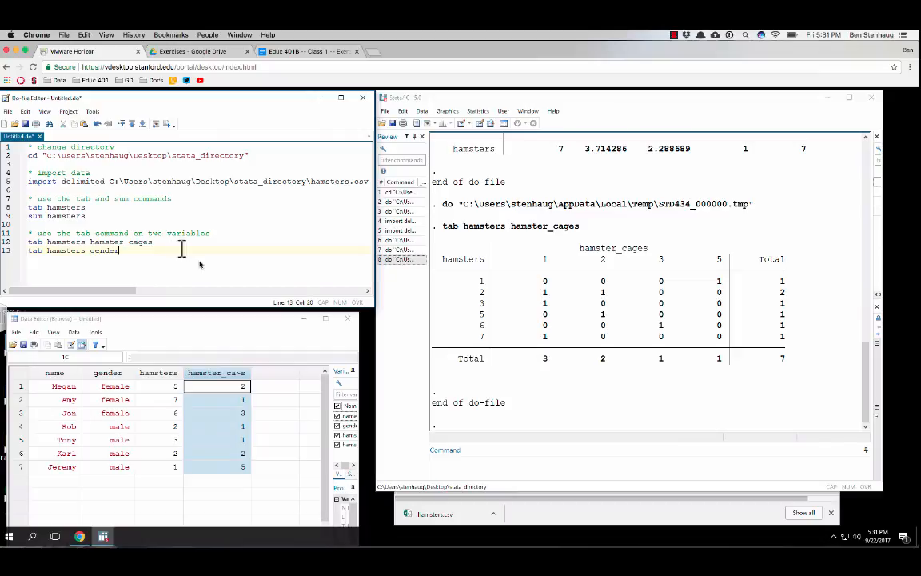
{"action": "mouse_move", "coordinate": [23, 260]}
{"action": "left_mouse_down"}
{"action": "mouse_move", "coordinate": [65, 258]}
{"action": "mouse_move", "coordinate": [24, 254]}
{"action": "left_mouse_up"}
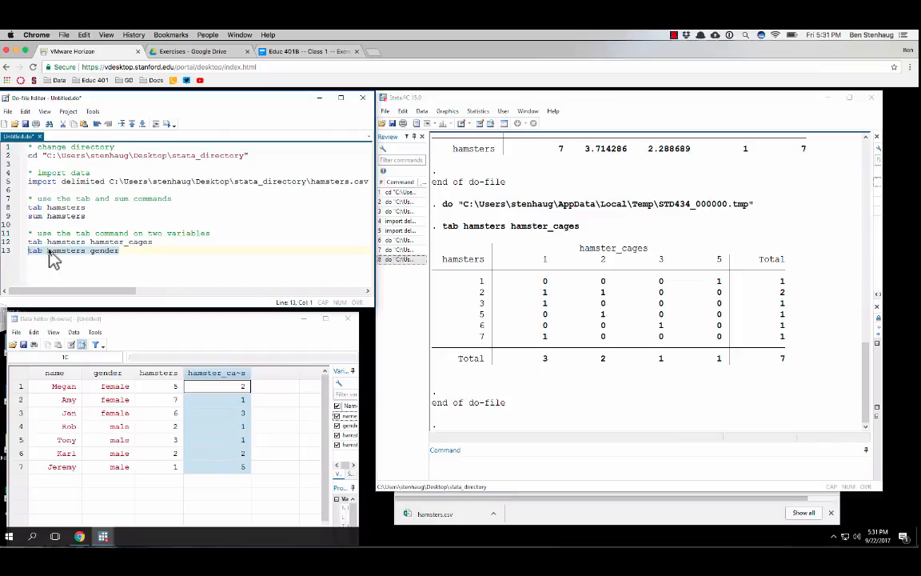
{"action": "key", "text": "ctrl+d"}
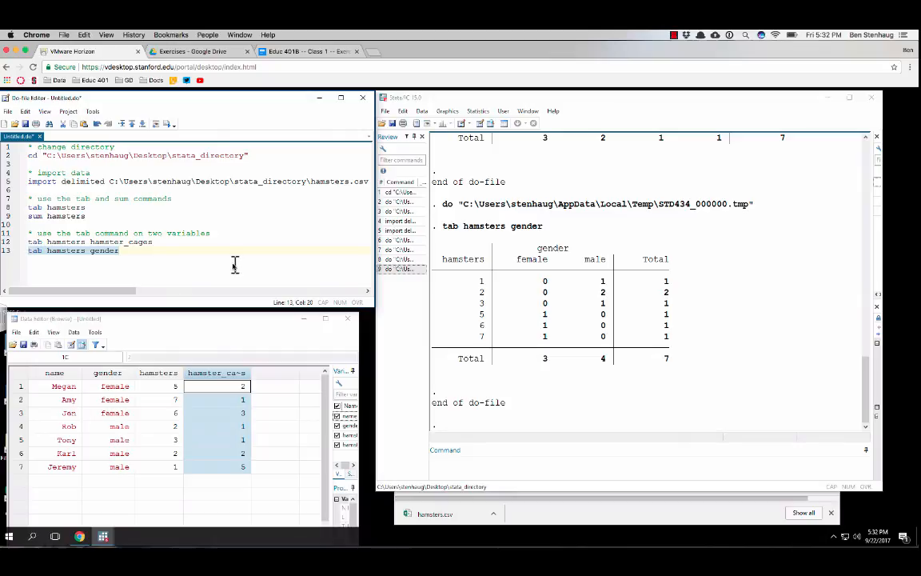
Add the comment "* use the col option" on line 15 and 'tab hamsters gender, "col"' on line 16, and execute line 16
{"action": "left_click", "coordinate": [170, 248]}
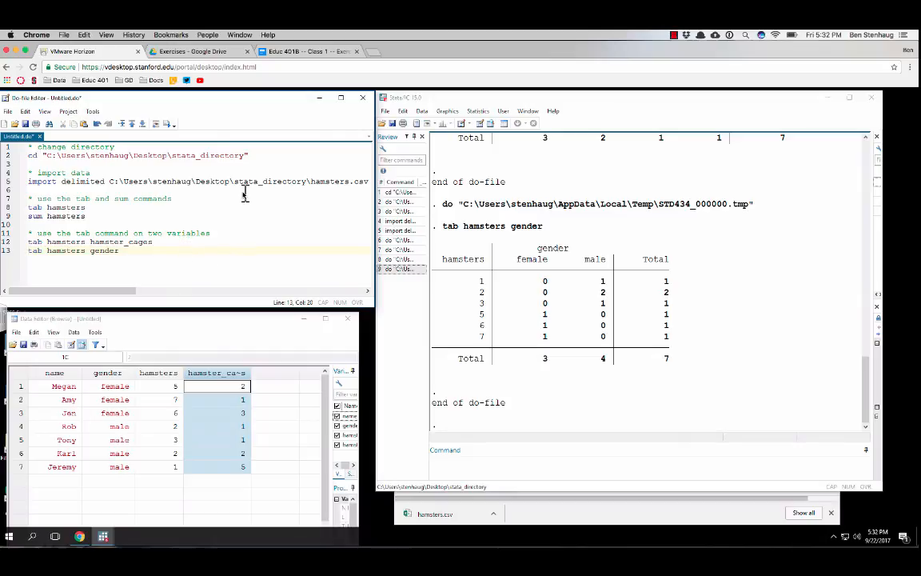
{"action": "key", "text": "Return"}
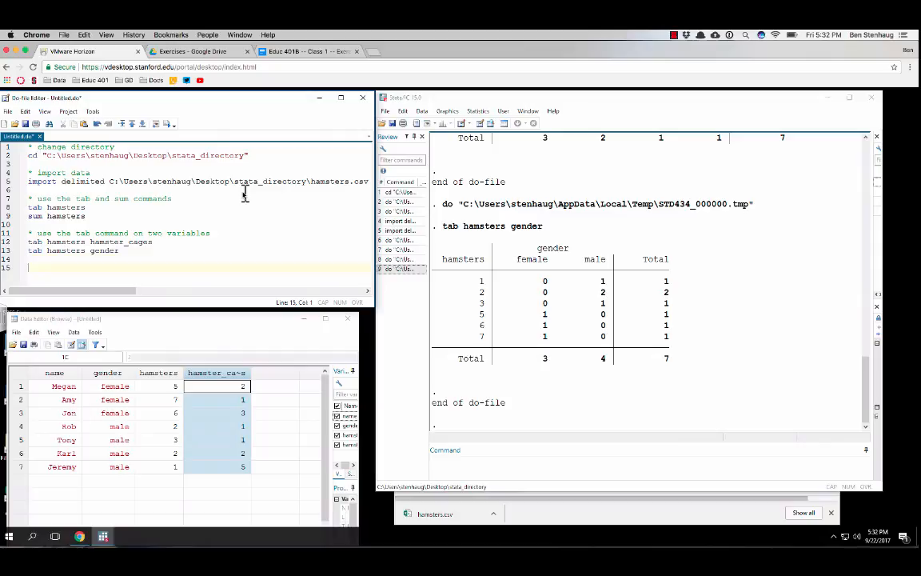
{"action": "type", "text": "he col option"}
{"action": "key", "text": "Return"}
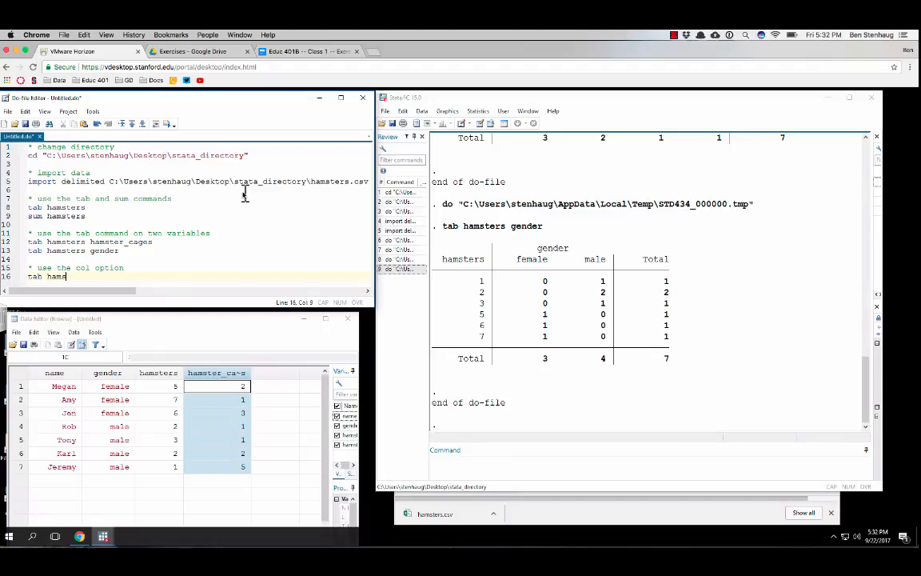
{"action": "type", "text": "tab hamsters gender, \"col"}
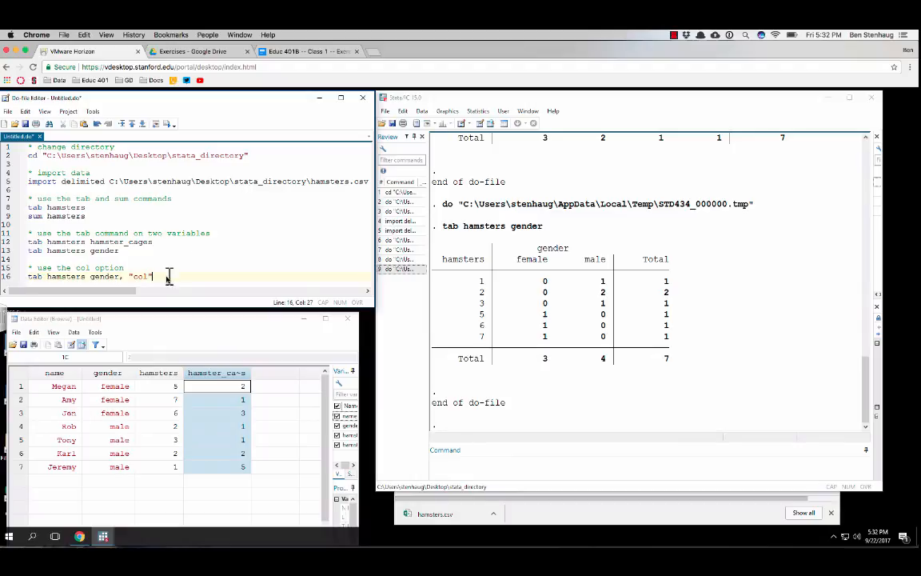
{"action": "left_click", "coordinate": [11, 277]}
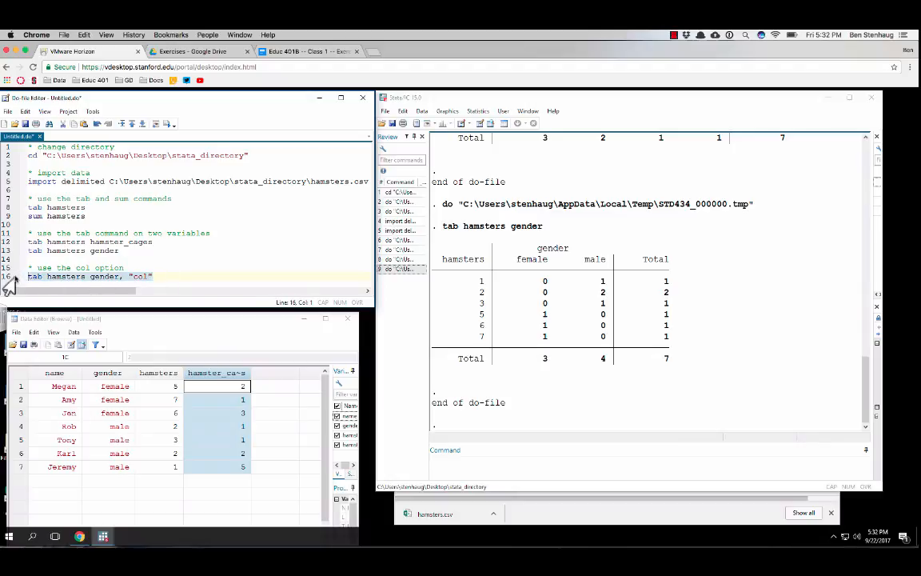
{"action": "key", "text": "ctrl+d"}
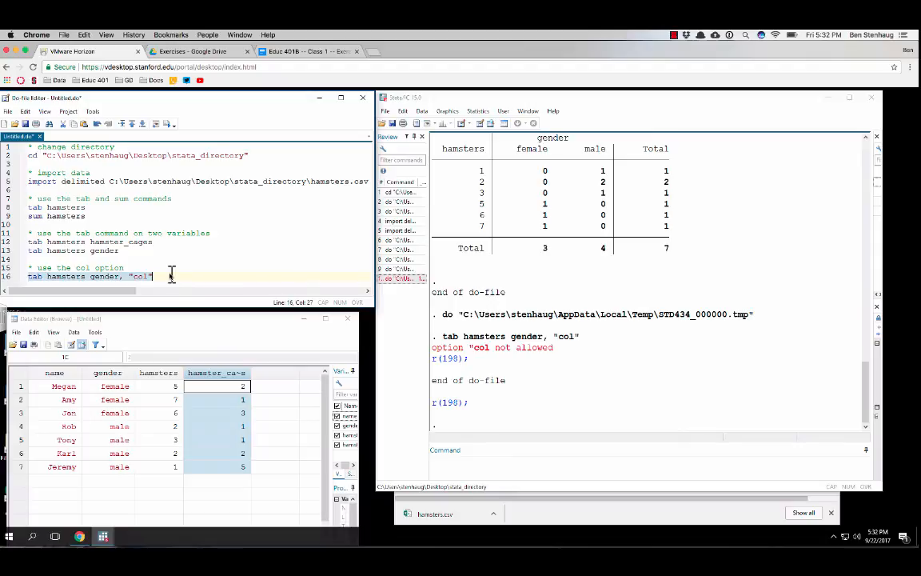
Try line 16 with hamster_cages in place of gender, keeping the quoted "col" option, and execute only that line
{"action": "left_click", "coordinate": [111, 276]}
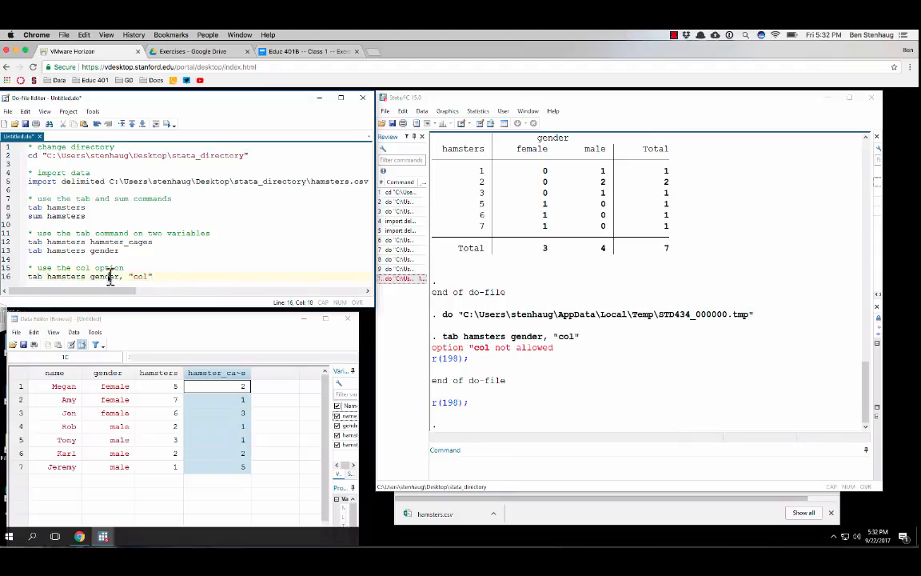
{"action": "left_click_drag", "start_coordinate": [151, 277], "coordinate": [93, 282]}
{"action": "double_click", "coordinate": [92, 277]}
{"action": "type", "text": "hamste"}
{"action": "type", "text": "r_cages"}
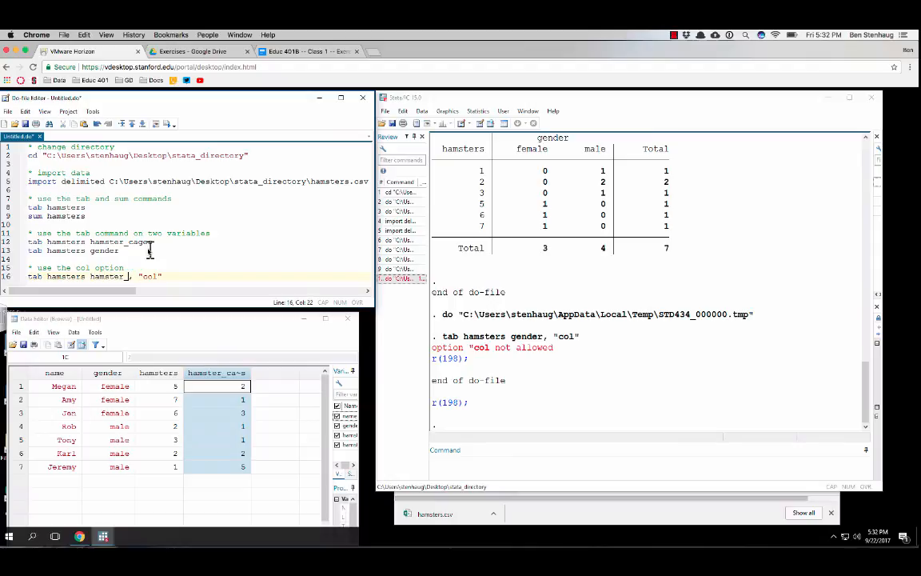
{"action": "left_click", "coordinate": [183, 276]}
{"action": "left_click", "coordinate": [18, 276]}
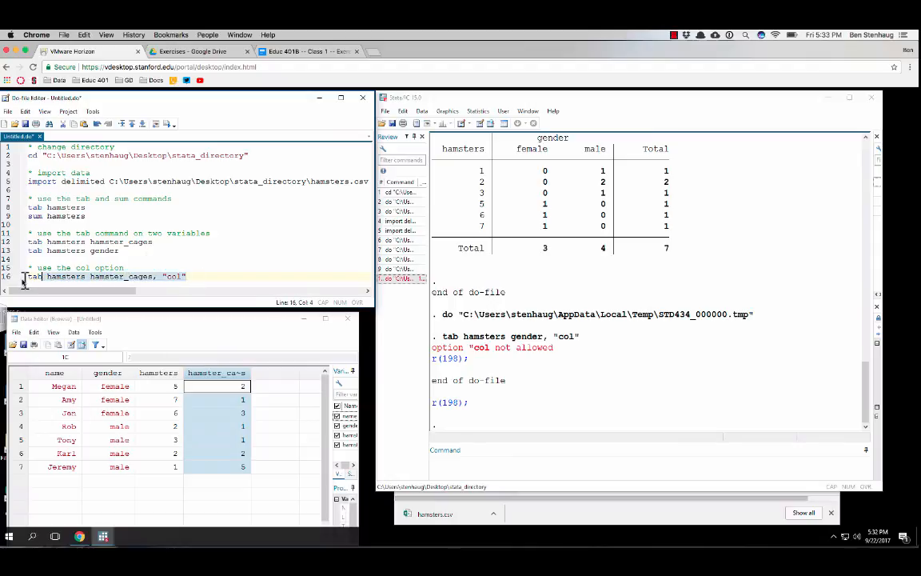
{"action": "key", "text": "ctrl+d"}
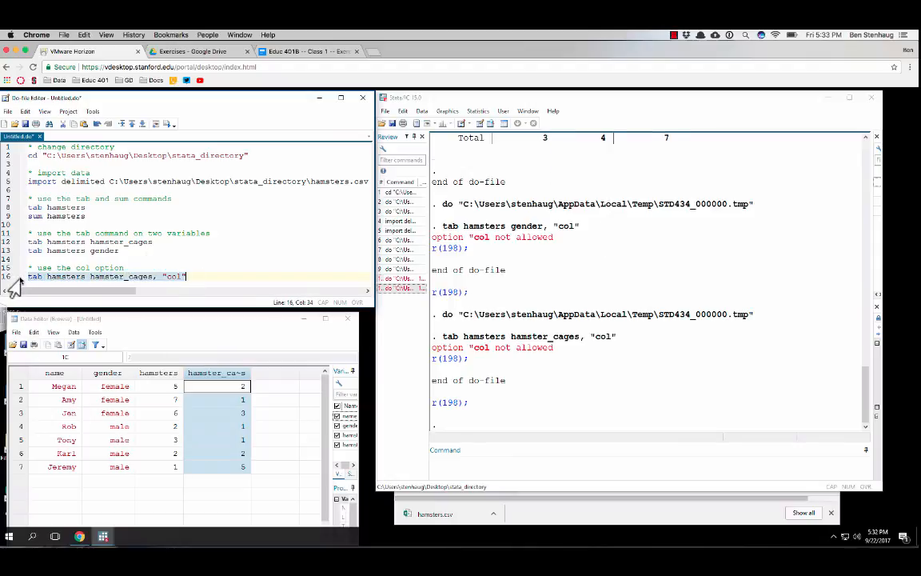
Remove the quotation marks around col on line 16 of the do-file and execute only that line
{"action": "left_click", "coordinate": [198, 276]}
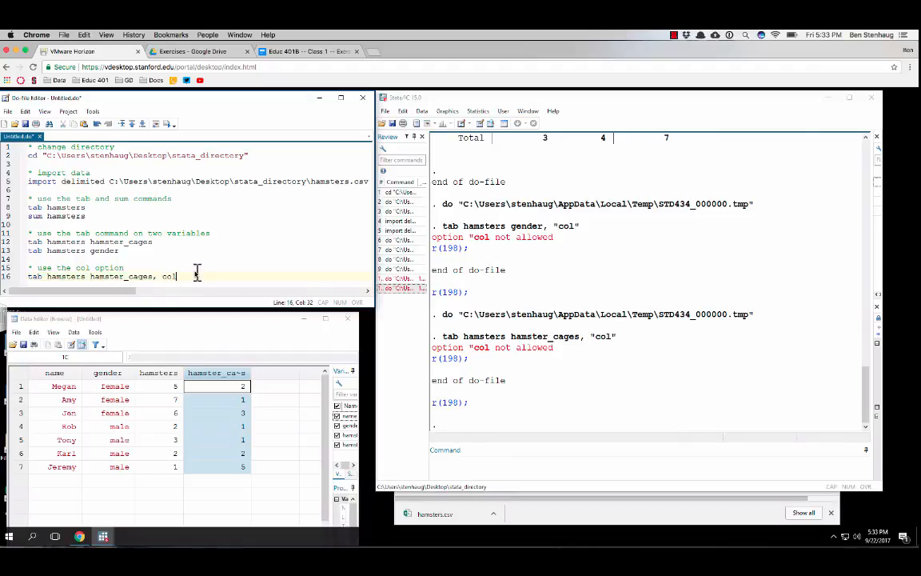
{"action": "left_click", "coordinate": [7, 276]}
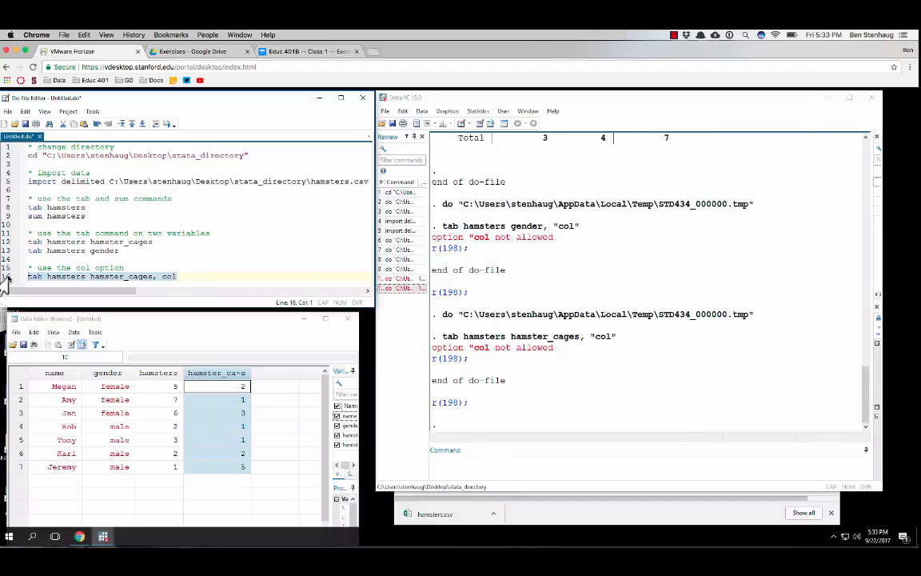
{"action": "key", "text": "ctrl+d"}
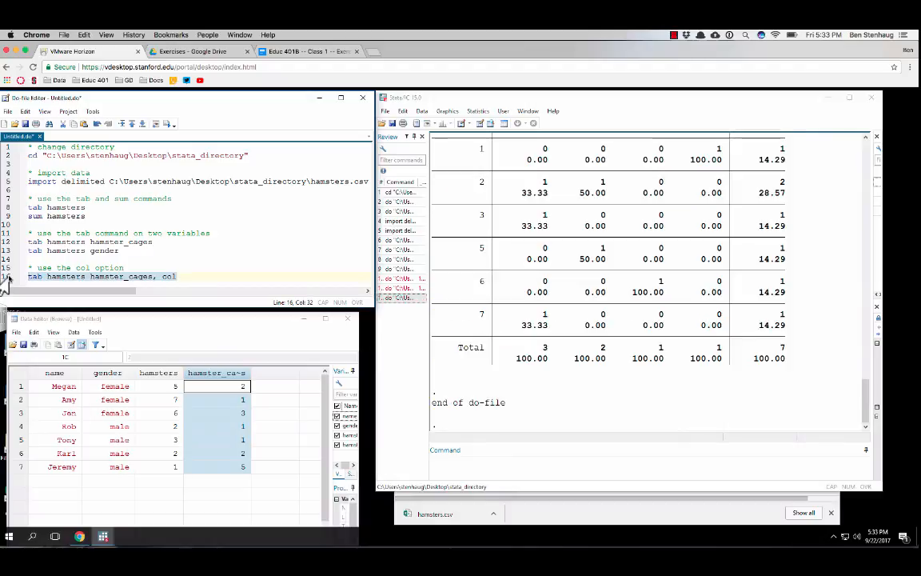
Replace hamster_cages with gender on line 16 of the do-file and execute only that line
{"action": "left_click", "coordinate": [149, 276]}
{"action": "key", "text": "shift+Left"}
{"action": "key", "text": "shift+Left"}
{"action": "key", "text": "shift+Left"}
{"action": "key", "text": "shift+Left"}
{"action": "key", "text": "shift+Left"}
{"action": "key", "text": "shift+Left"}
{"action": "key", "text": "shift+Left"}
{"action": "key", "text": "shift+Left"}
{"action": "key", "text": "shift+Left"}
{"action": "key", "text": "shift+Left"}
{"action": "key", "text": "shift+Left"}
{"action": "key", "text": "shift+Left"}
{"action": "key", "text": "shift+Left"}
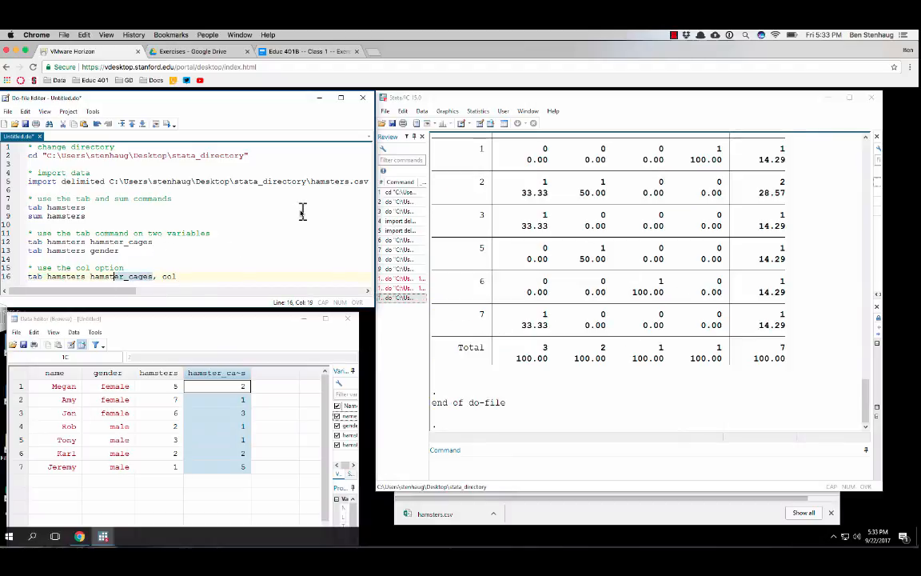
{"action": "key", "text": "BackSpace"}
{"action": "type", "text": "gender"}
{"action": "left_click_drag", "start_coordinate": [142, 277], "coordinate": [18, 272]}
{"action": "key", "text": "ctrl+d"}
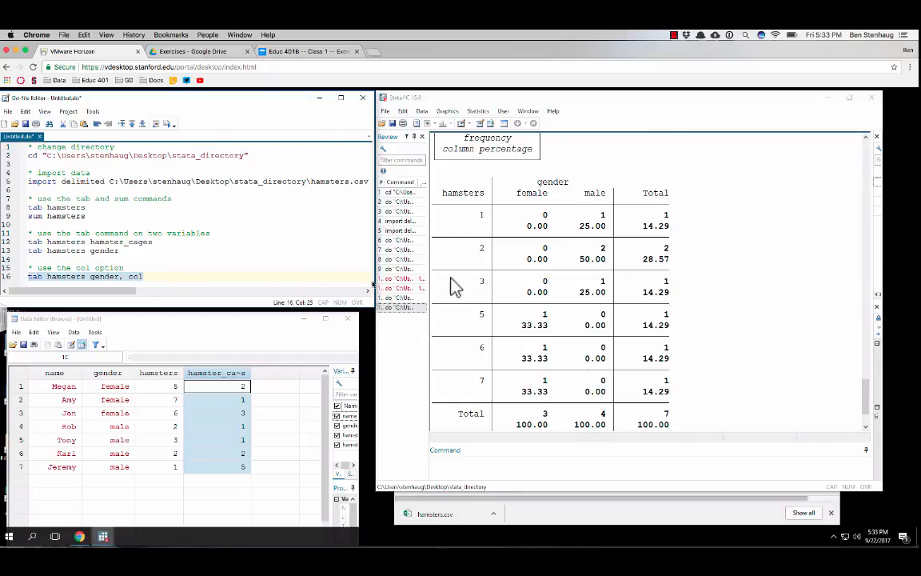
{"action": "left_click", "coordinate": [196, 278]}
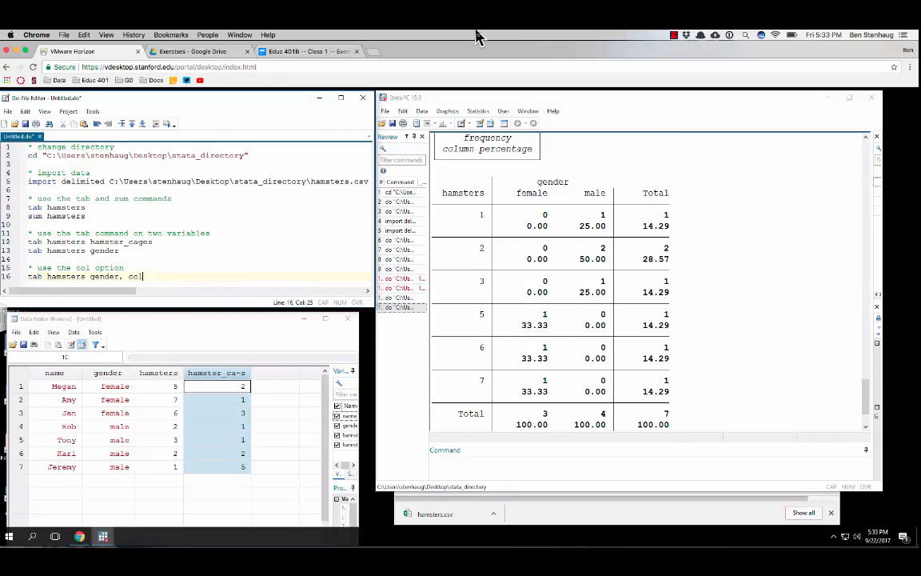
Review the general command syntax in the Educ 401B Class 1 exercise document and compare it with line 16 of the do-file
{"action": "left_click", "coordinate": [301, 53]}
{"action": "scroll", "coordinate": [417, 464], "scroll_direction": "down", "scroll_amount": 2}
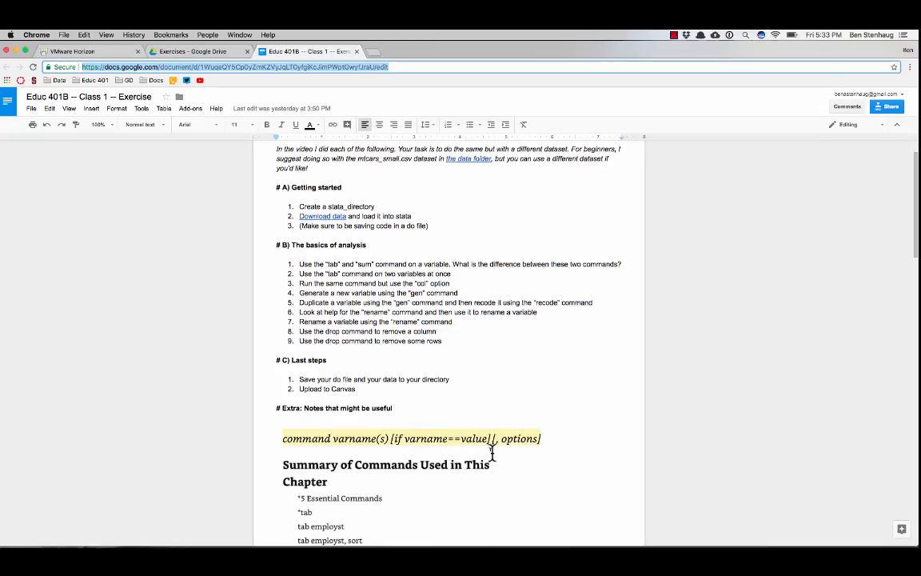
{"action": "left_click", "coordinate": [95, 52]}
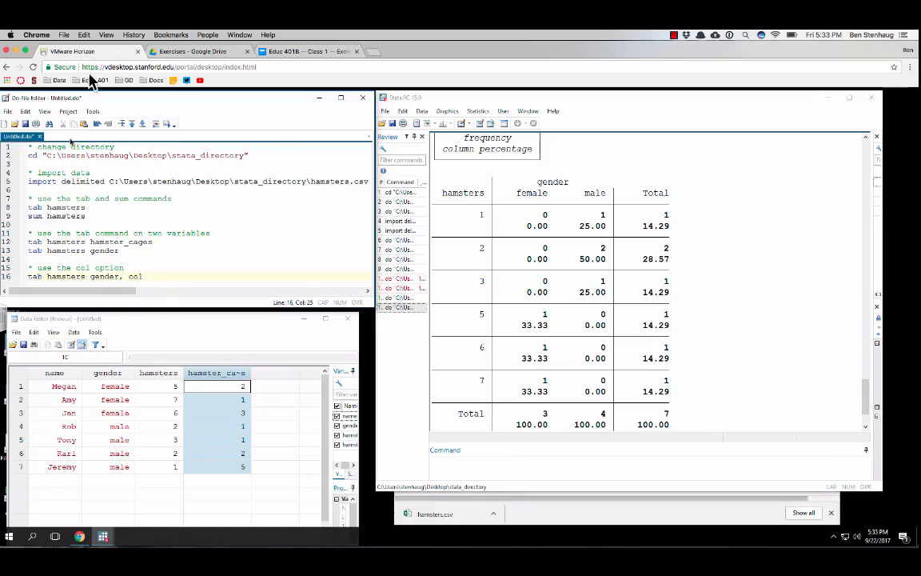
{"action": "double_click", "coordinate": [35, 276]}
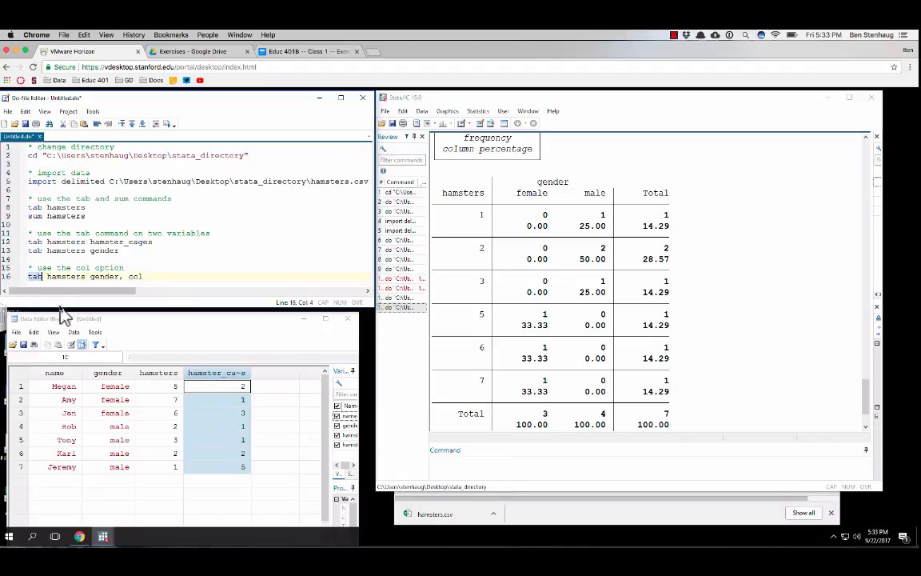
{"action": "left_click", "coordinate": [62, 275]}
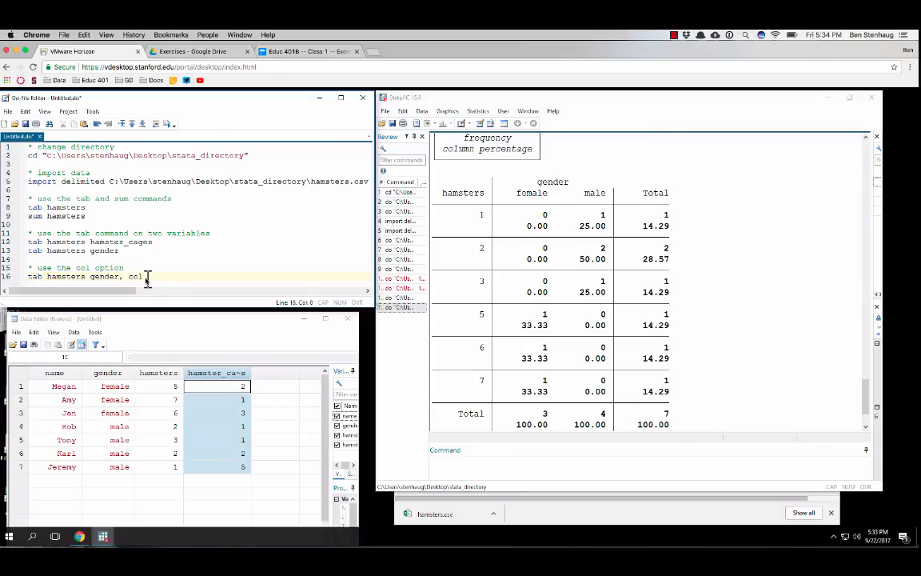
Add the comment "* generate a new variable" on line 18 of the do-file, after a blank line
{"action": "left_click", "coordinate": [256, 275]}
{"action": "key", "text": "Return"}
{"action": "key", "text": "Return"}
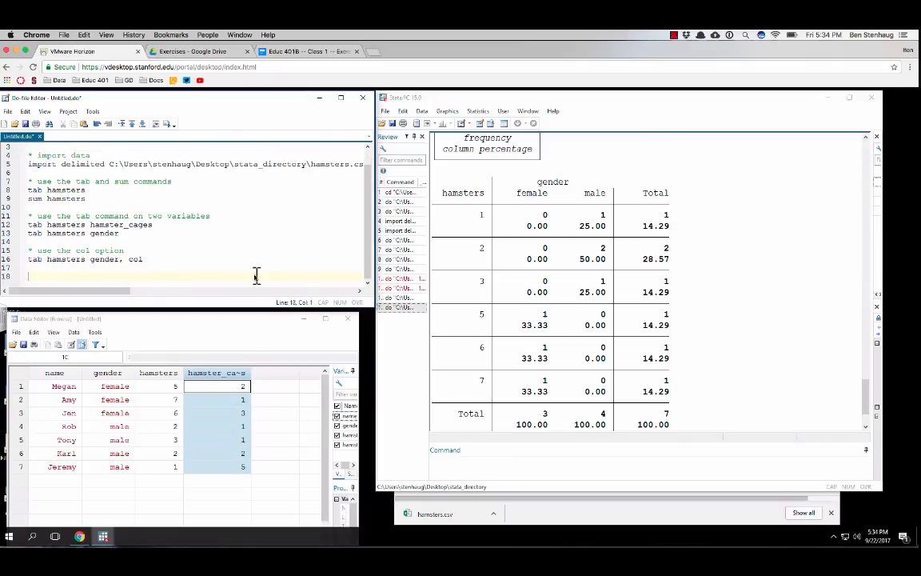
{"action": "type", "text": "* generate s"}
{"action": "key", "text": "Return"}
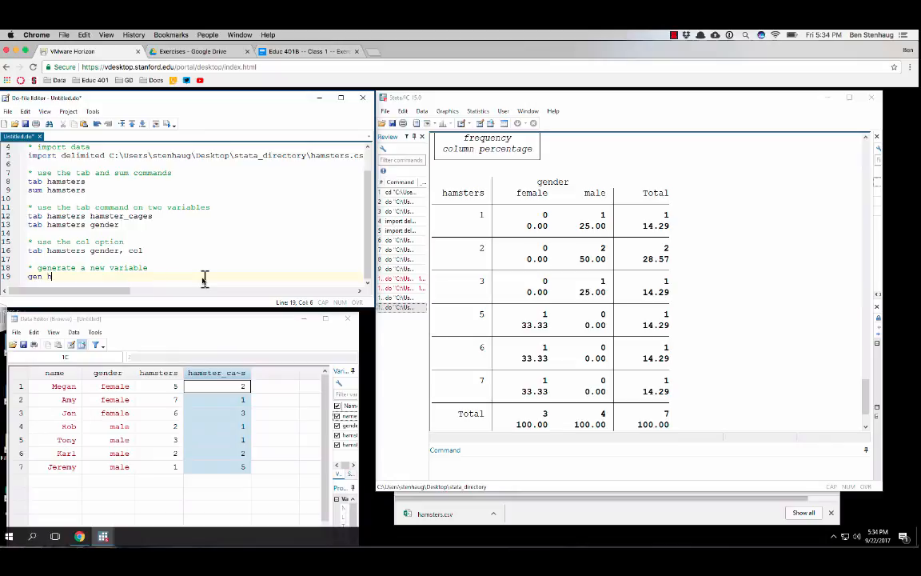
Add "gen hamsters_per_cage = hamsters / hamster_cages" on line 19 of the do-file and execute only that line
{"action": "type", "text": "msters_per_cag"}
{"action": "type", "text": "e = hamsters "}
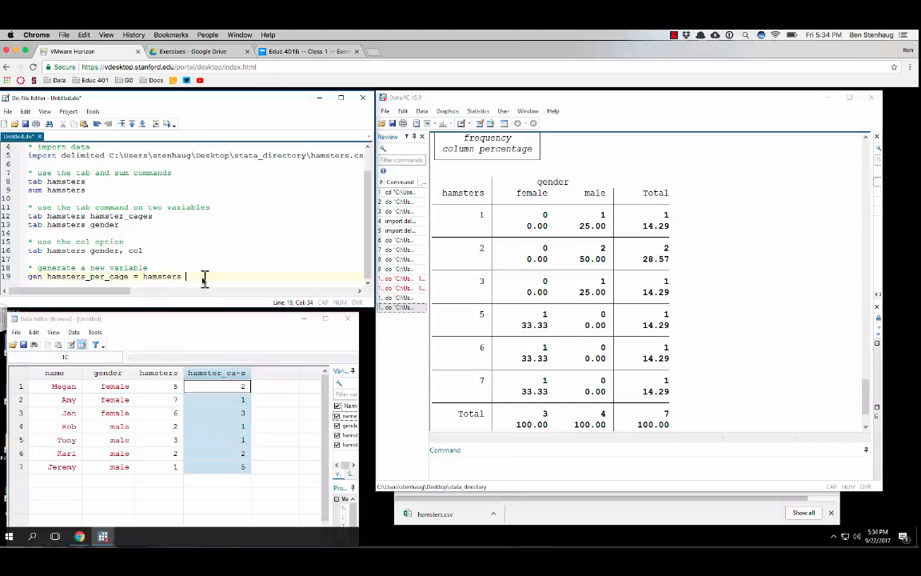
{"action": "type", "text": "/ hamster_cages"}
{"action": "left_click", "coordinate": [3, 275]}
{"action": "key", "text": "ctrl+d"}
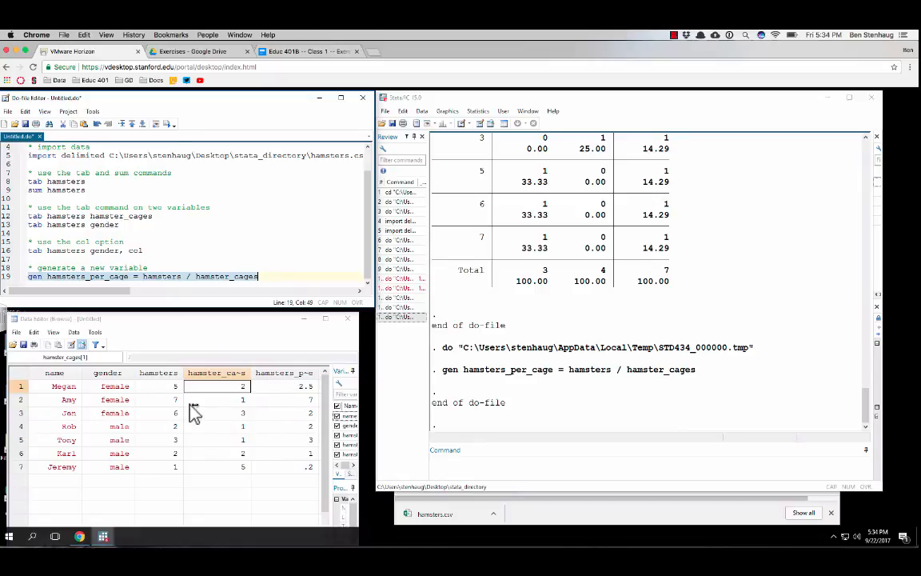
Select the hamsters_per_cage column in the Data Editor and widen that window up to the edge of the main Stata window
{"action": "left_click", "coordinate": [292, 373]}
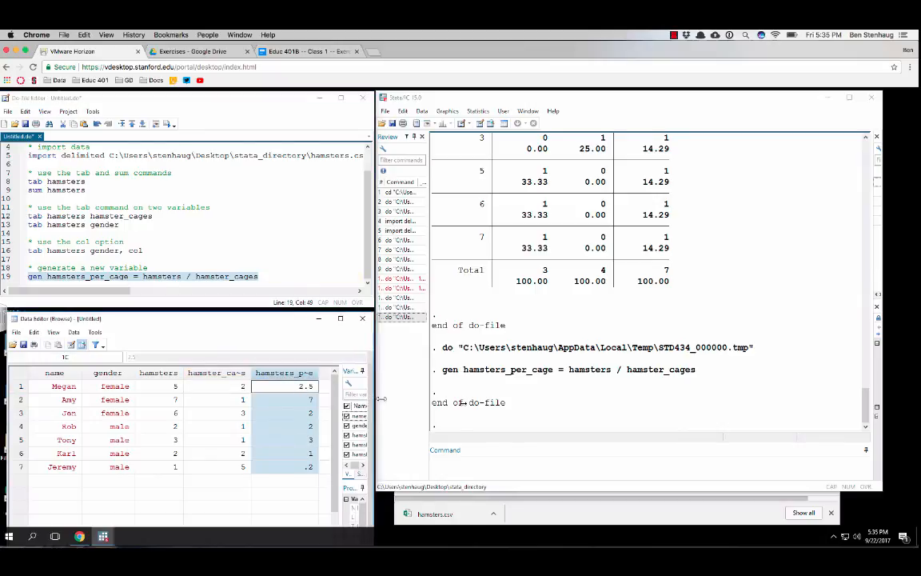
{"action": "mouse_move", "coordinate": [358, 393]}
{"action": "left_mouse_down"}
{"action": "mouse_move", "coordinate": [349, 407]}
{"action": "mouse_move", "coordinate": [462, 390]}
{"action": "mouse_move", "coordinate": [356, 400]}
{"action": "left_mouse_up"}
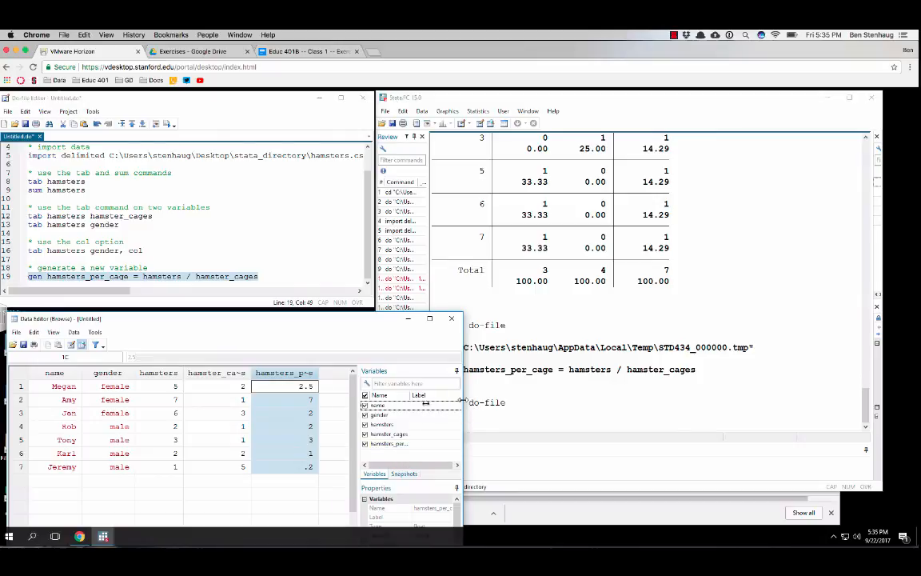
{"action": "left_click_drag", "start_coordinate": [466, 408], "coordinate": [374, 405]}
{"action": "left_click_drag", "start_coordinate": [280, 402], "coordinate": [350, 410]}
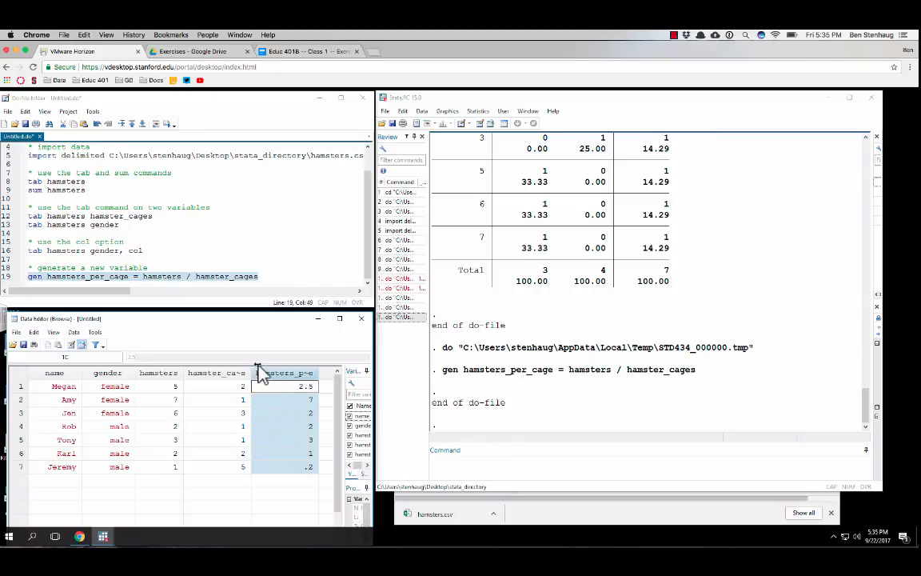
Add the comment "* generate a new variable and recode it" on line 21 of the do-file, after a blank line
{"action": "left_click", "coordinate": [295, 274]}
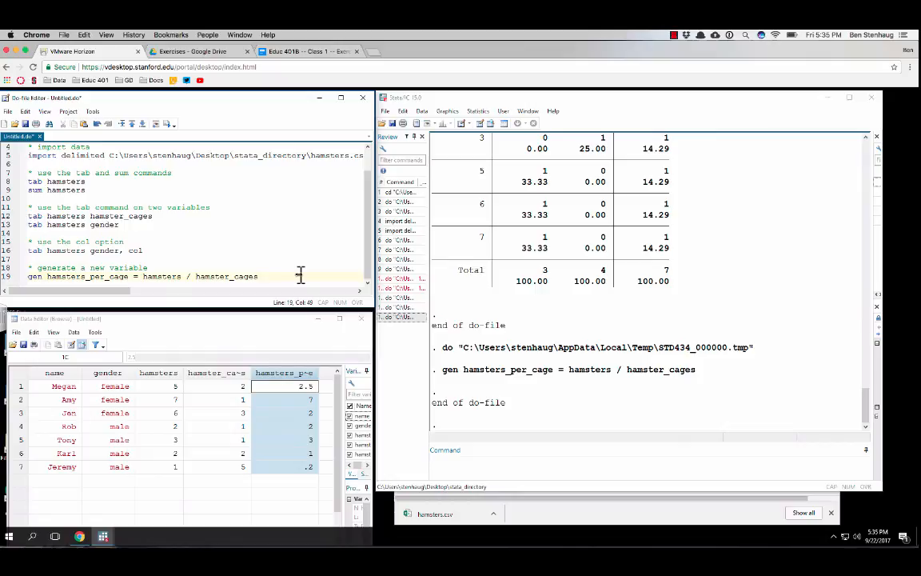
{"action": "key", "text": "Return"}
{"action": "key", "text": "Return"}
{"action": "type", "text": "*"}
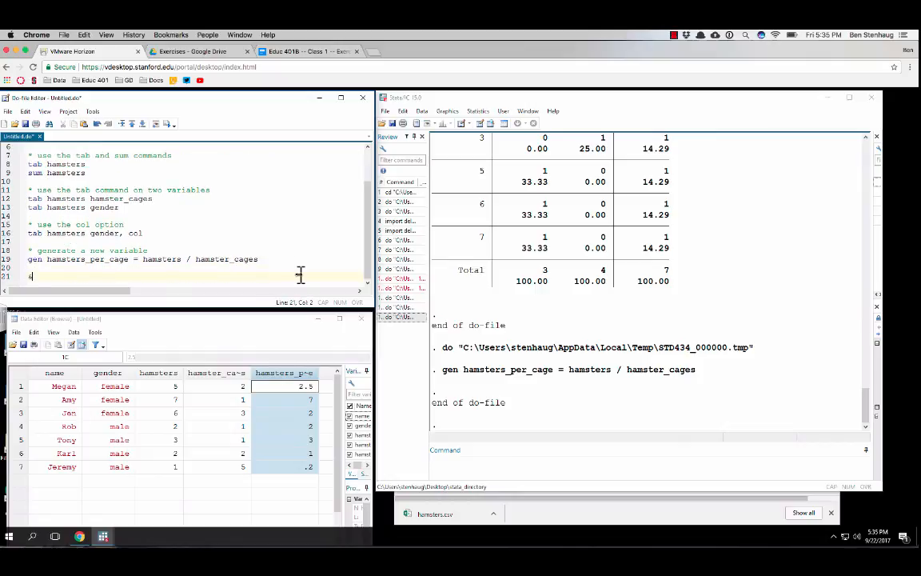
{"action": "type", "text": " generate a new variable and recode it"}
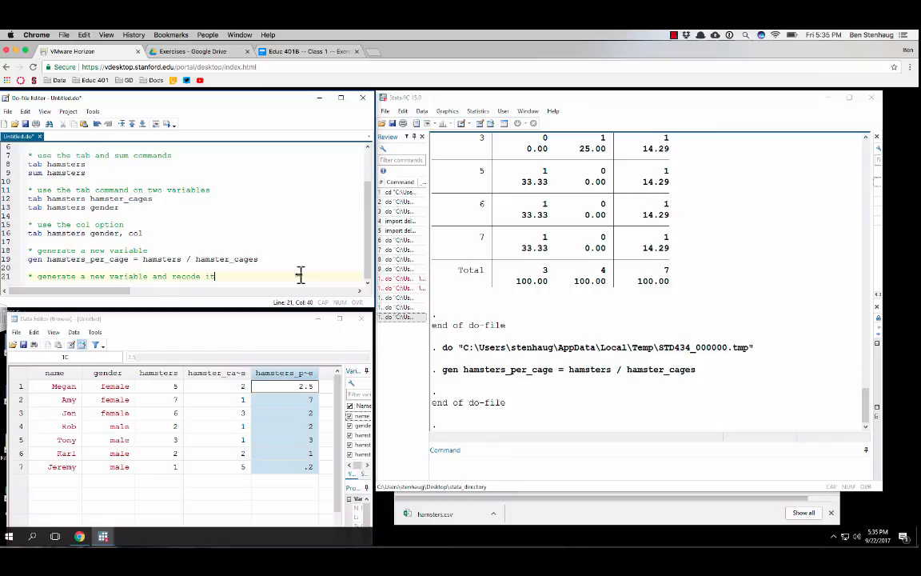
Add "gen hamsters_new = hamsters" on line 22 of the do-file and execute only that line
{"action": "key", "text": "Return"}
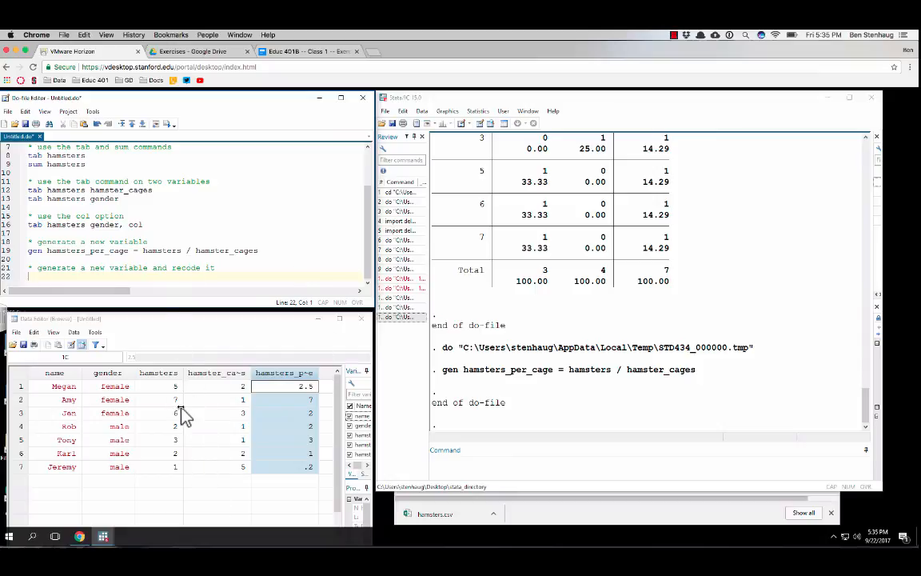
{"action": "type", "text": "gen hamsters_new ="}
{"action": "type", "text": "hamsters"}
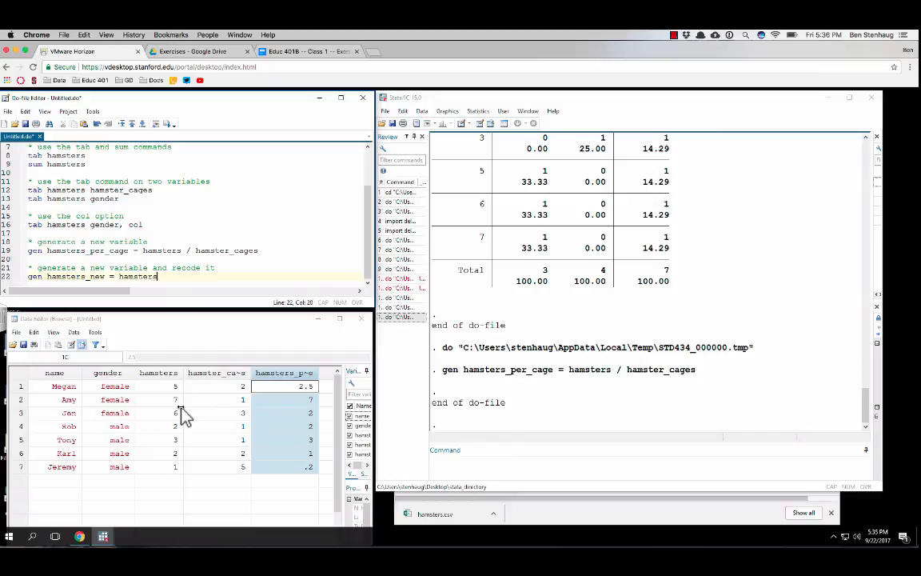
{"action": "left_click_drag", "start_coordinate": [163, 276], "coordinate": [14, 283]}
{"action": "key", "text": "ctrl+d"}
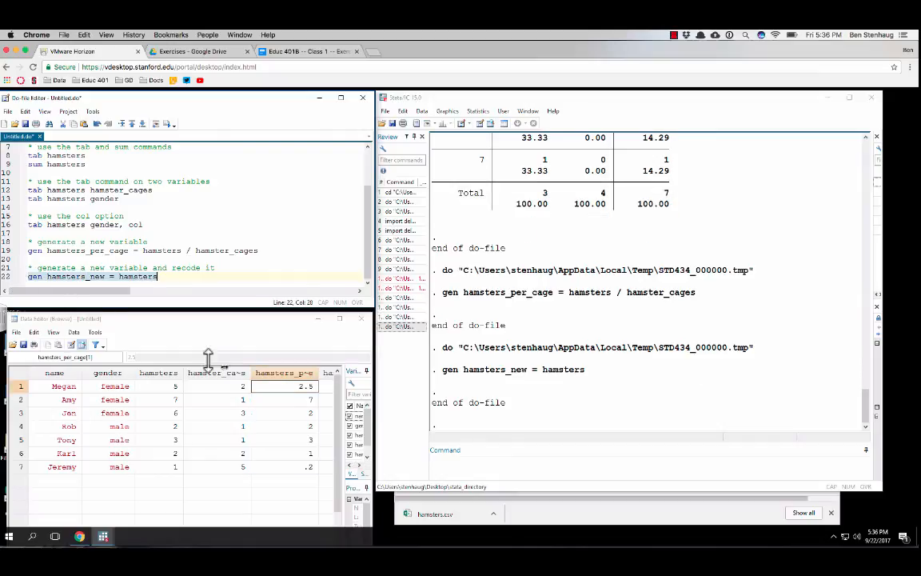
Bring the hamsters_new column into view in the Data Editor and start an empty line 23 in the do-file
{"action": "left_click", "coordinate": [316, 425]}
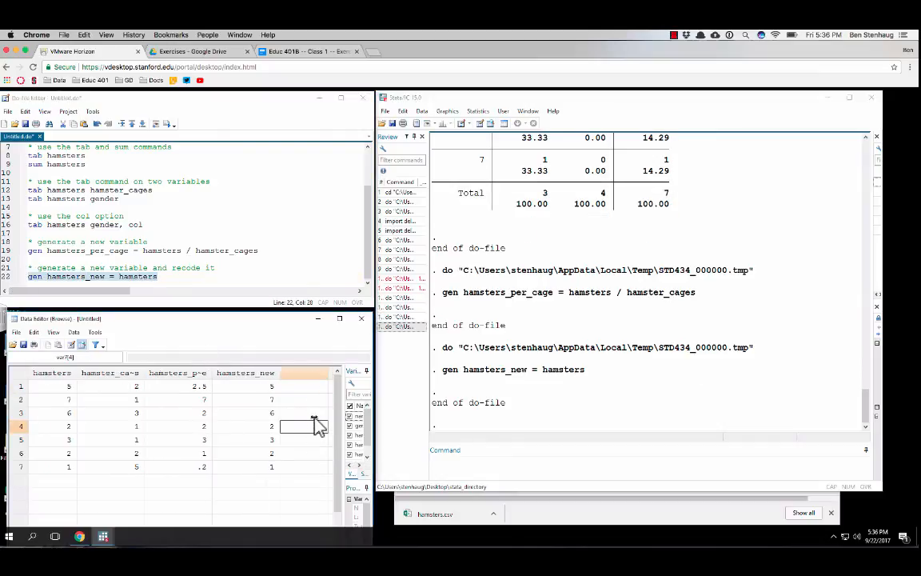
{"action": "key", "text": "Left"}
{"action": "key", "text": "Left"}
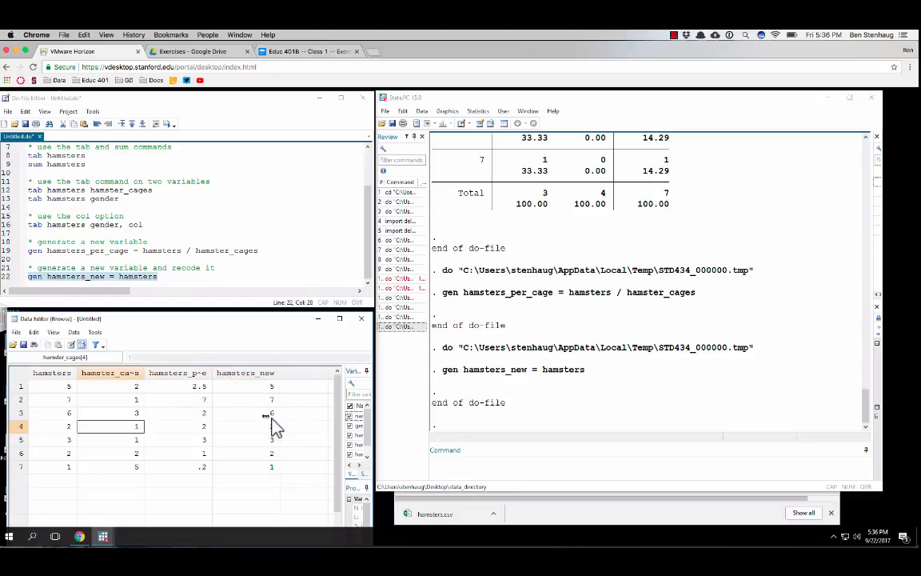
{"action": "left_click", "coordinate": [118, 267]}
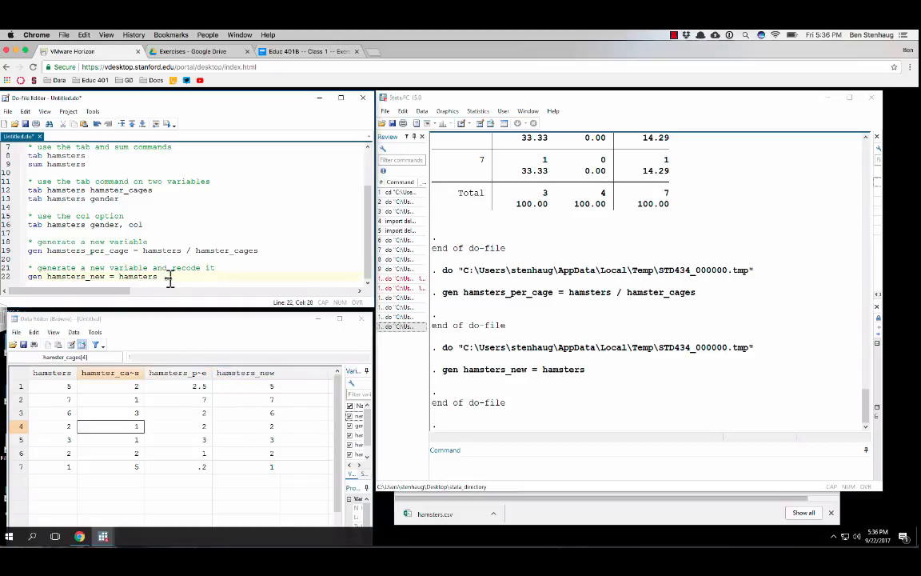
{"action": "key", "text": "Return"}
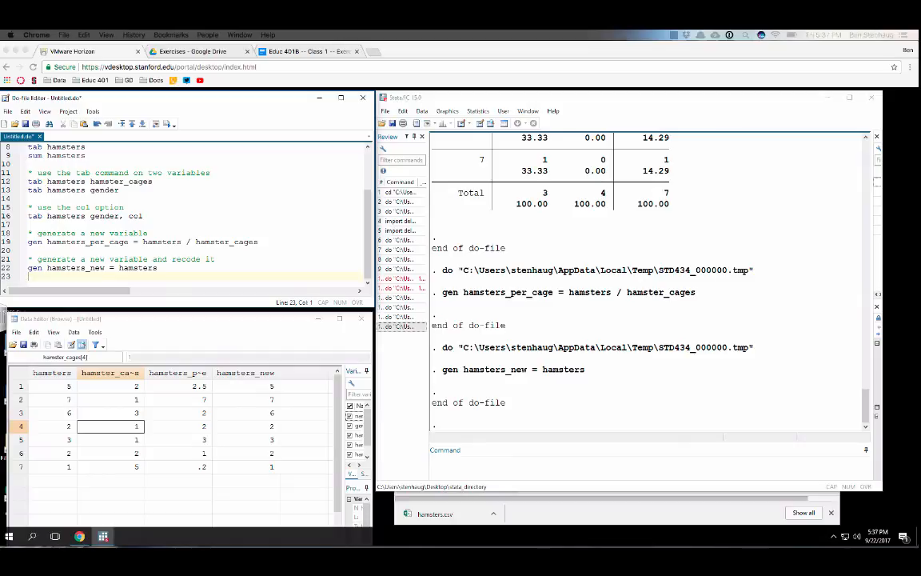
Switch to the Educ 401B exercise document and change "it" in item 5 of section B to "replace values"
{"action": "left_click", "coordinate": [320, 55]}
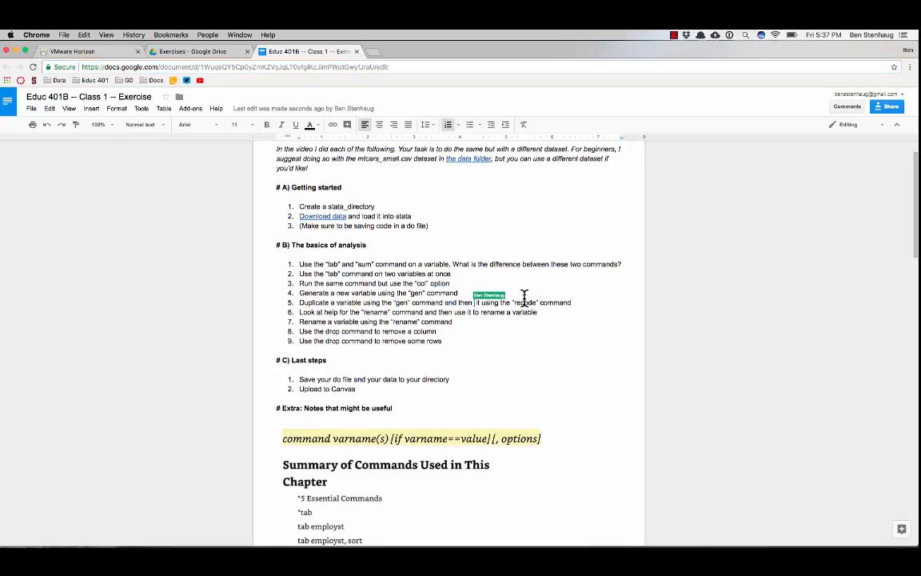
{"action": "type", "text": "recode"}
{"action": "key", "text": "BackSpace"}
{"action": "key", "text": "BackSpace"}
{"action": "key", "text": "BackSpace"}
{"action": "key", "text": "BackSpace"}
{"action": "key", "text": "BackSpace"}
{"action": "key", "text": "BackSpace"}
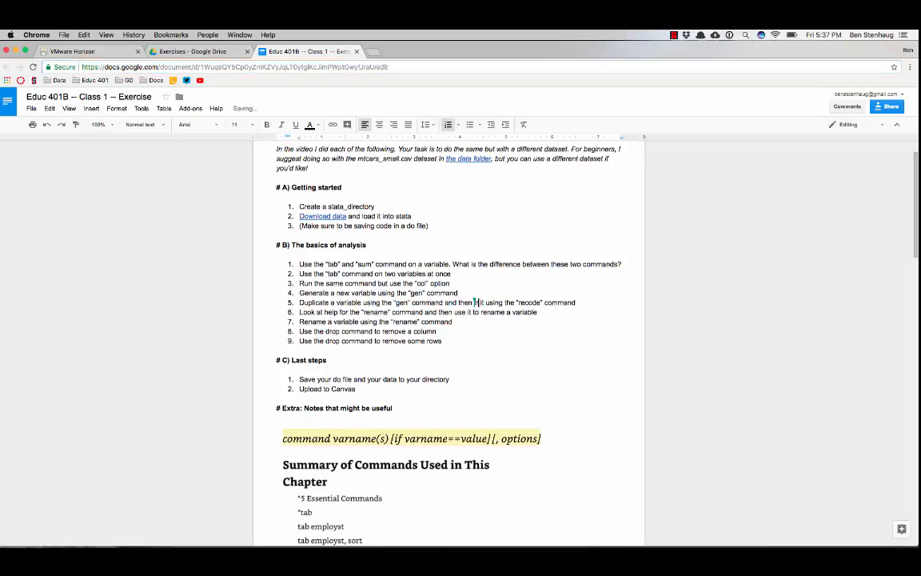
{"action": "type", "text": "replace values"}
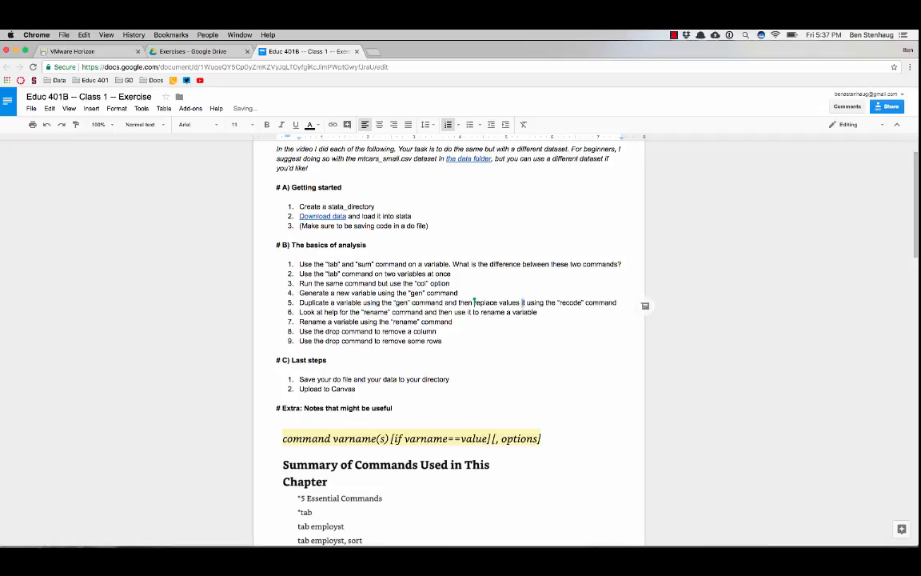
{"action": "key", "text": "Delete"}
{"action": "key", "text": "Delete"}
{"action": "key", "text": "Delete"}
Change the quoted command name in item 5 of section B from recode to "replace"
{"action": "key", "text": "alt+Right"}
{"action": "key", "text": "shift+Right"}
{"action": "key", "text": "shift+Right"}
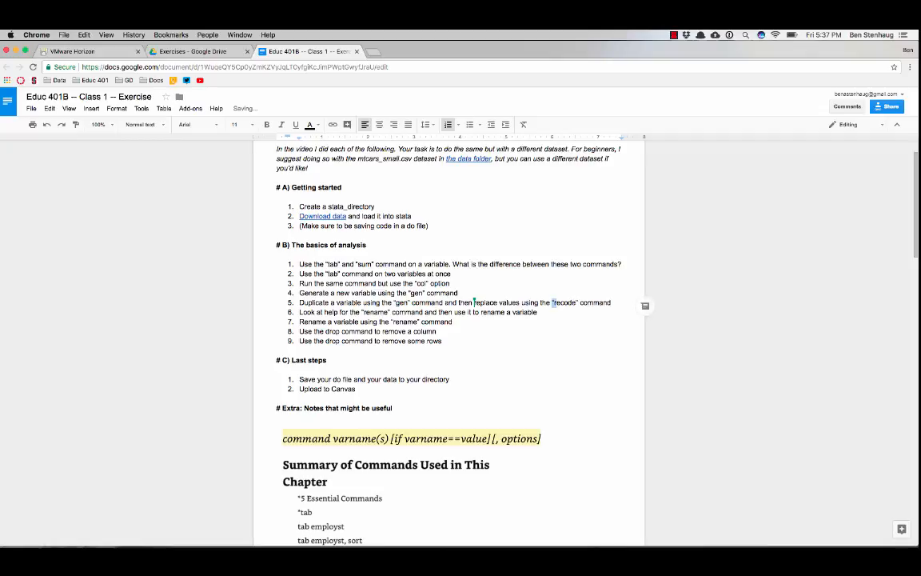
{"action": "key", "text": "Left"}
{"action": "key", "text": "Right"}
{"action": "key", "text": "shift+Right"}
{"action": "key", "text": "shift+alt+Right"}
{"action": "type", "text": "replace"}
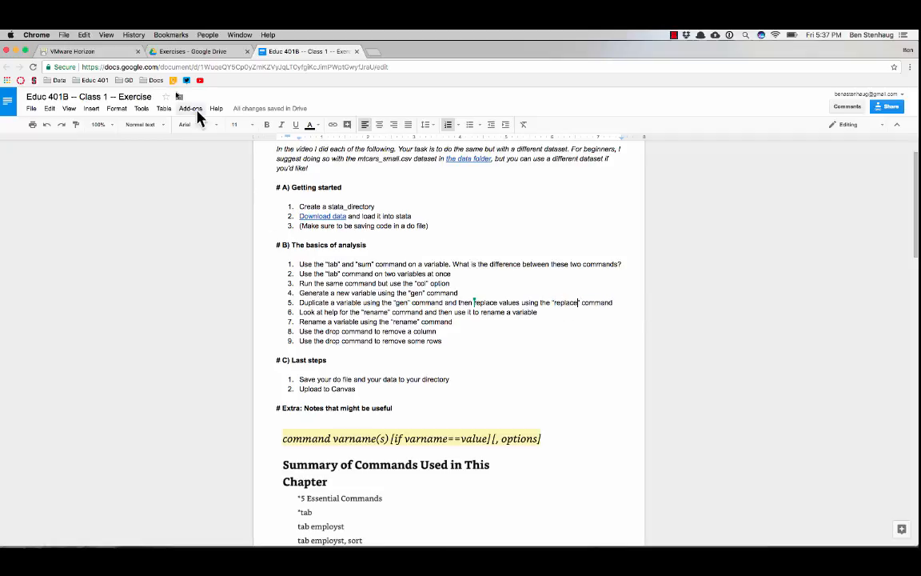
Switch back to Stata, add "replace hamsters_new = 10 if hamsters_new == 2" on line 23 of the do-file and execute only that line
{"action": "left_click", "coordinate": [72, 52]}
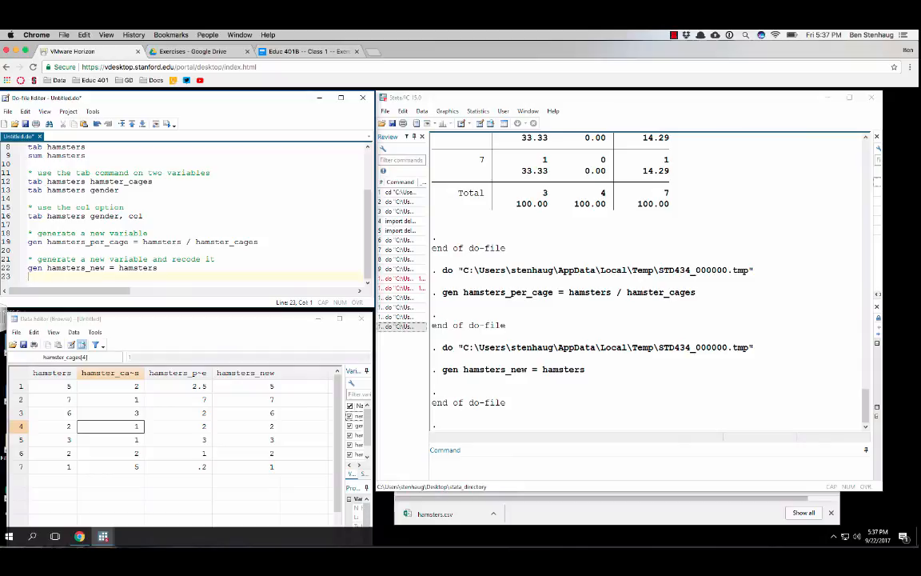
{"action": "type", "text": "teplace "}
{"action": "type", "text": "hamsters_new"}
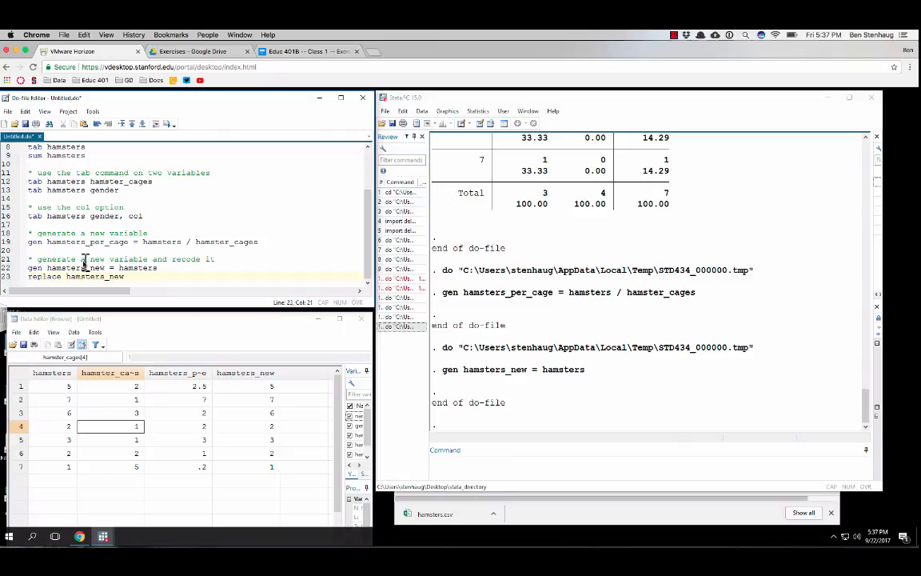
{"action": "type", "text": " = 10"}
{"action": "type", "text": "if hamsters_new == 2"}
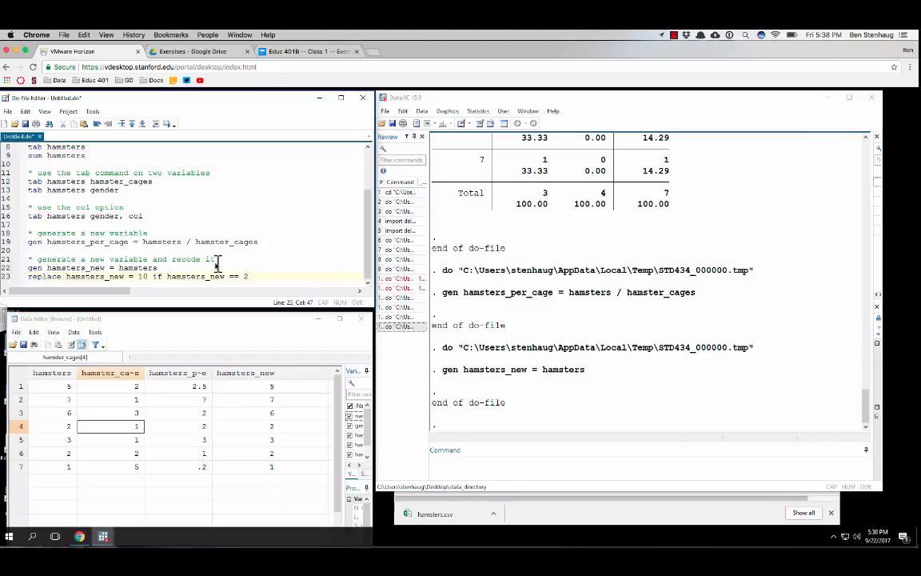
{"action": "left_click_drag", "start_coordinate": [263, 275], "coordinate": [12, 281]}
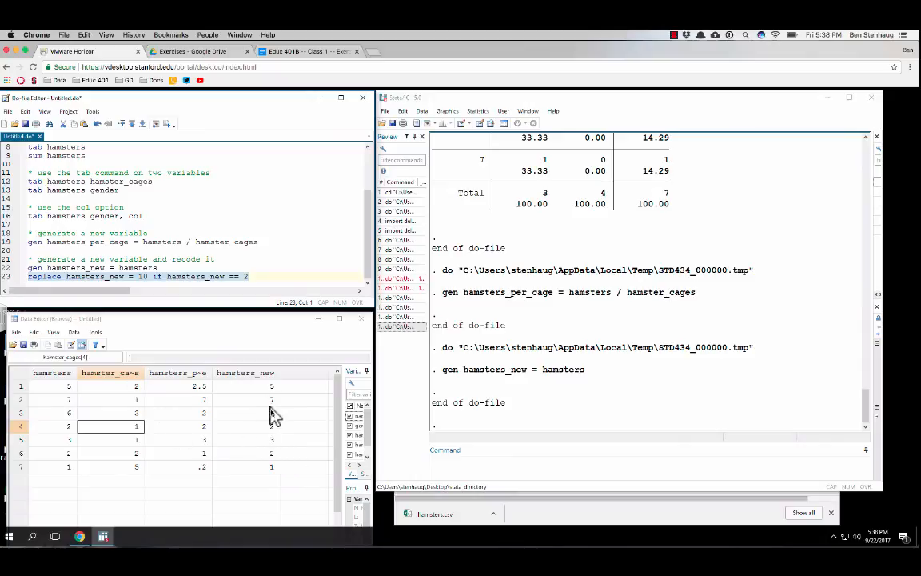
{"action": "key", "text": "ctrl+d"}
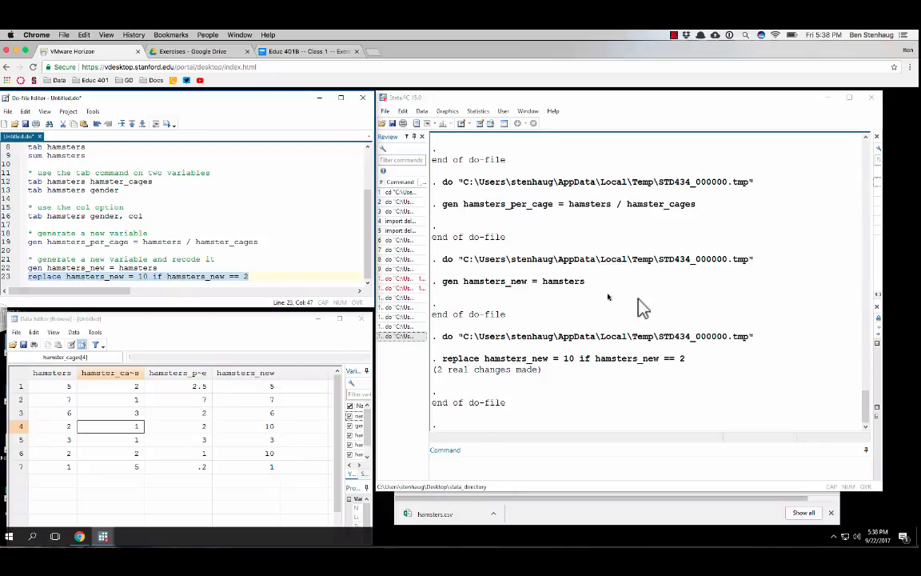
Examine the replace, recode, rename and drop examples in the exercise document's command summary, and review the section B task list
{"action": "left_click", "coordinate": [292, 50]}
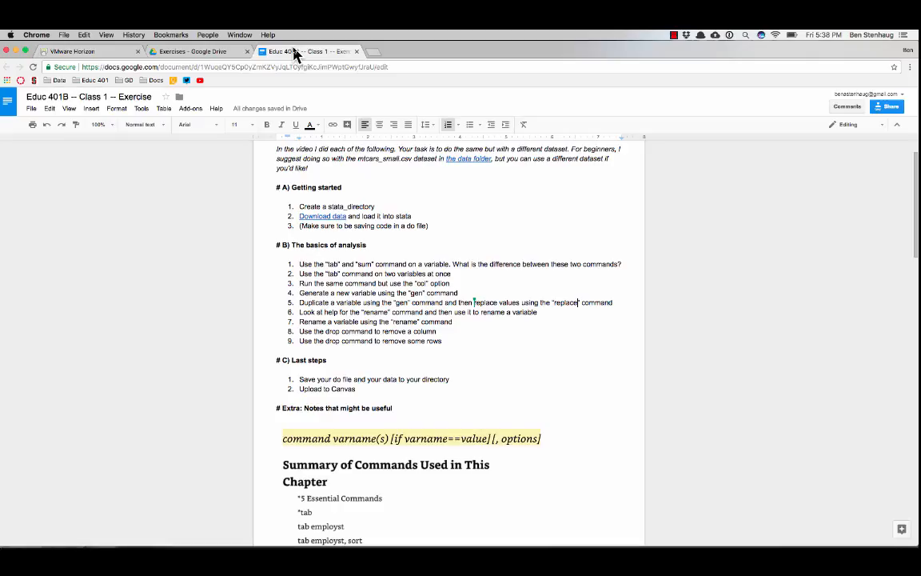
{"action": "scroll", "coordinate": [560, 372], "scroll_direction": "down", "scroll_amount": 20}
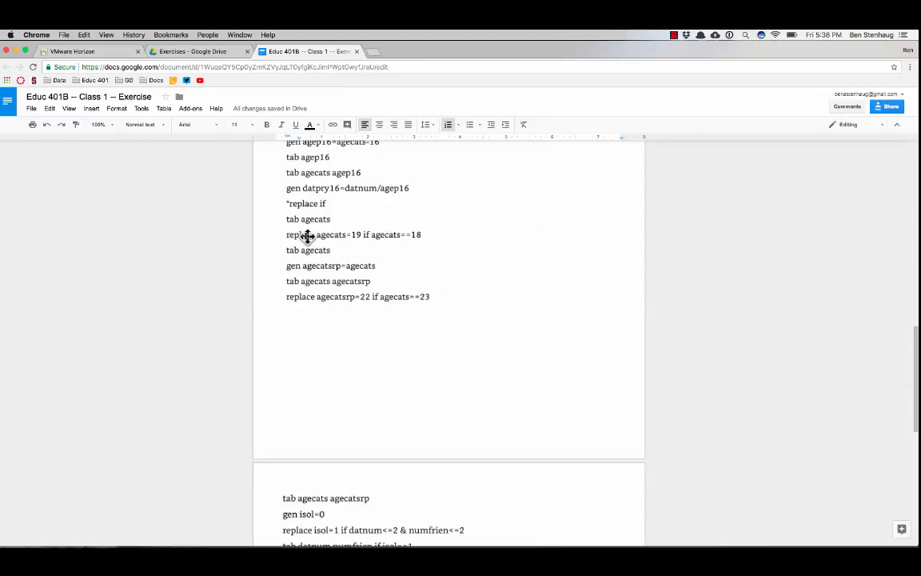
{"action": "scroll", "coordinate": [382, 267], "scroll_direction": "down", "scroll_amount": 4}
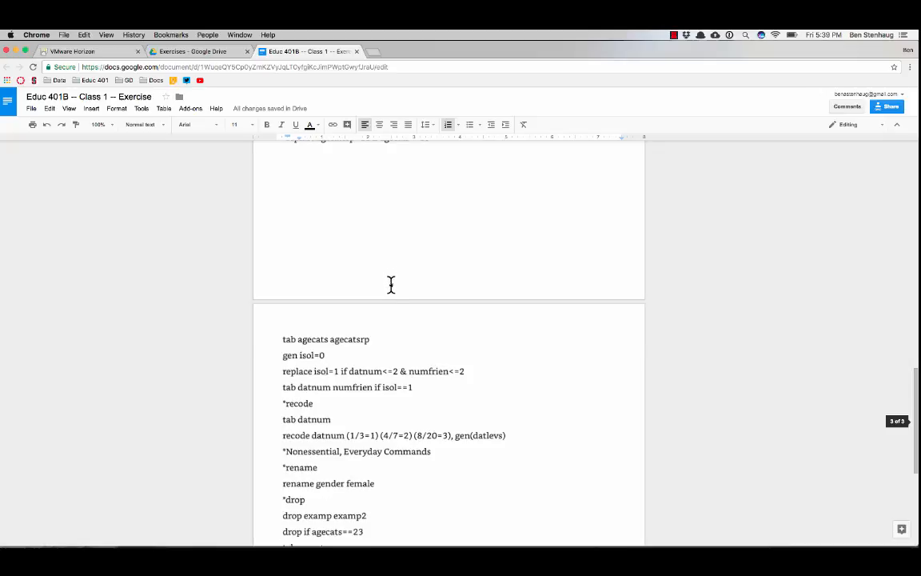
{"action": "scroll", "coordinate": [377, 386], "scroll_direction": "down", "scroll_amount": 1}
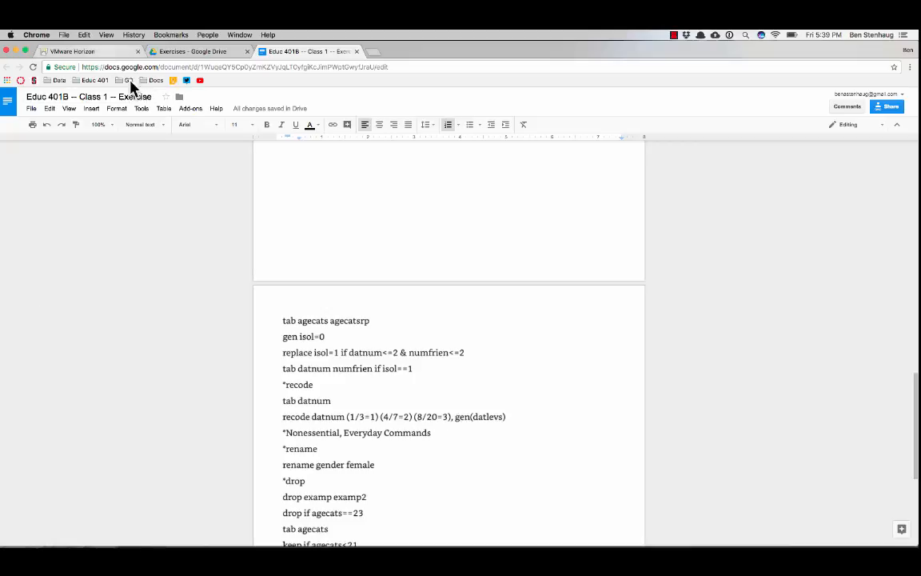
{"action": "left_click", "coordinate": [104, 54]}
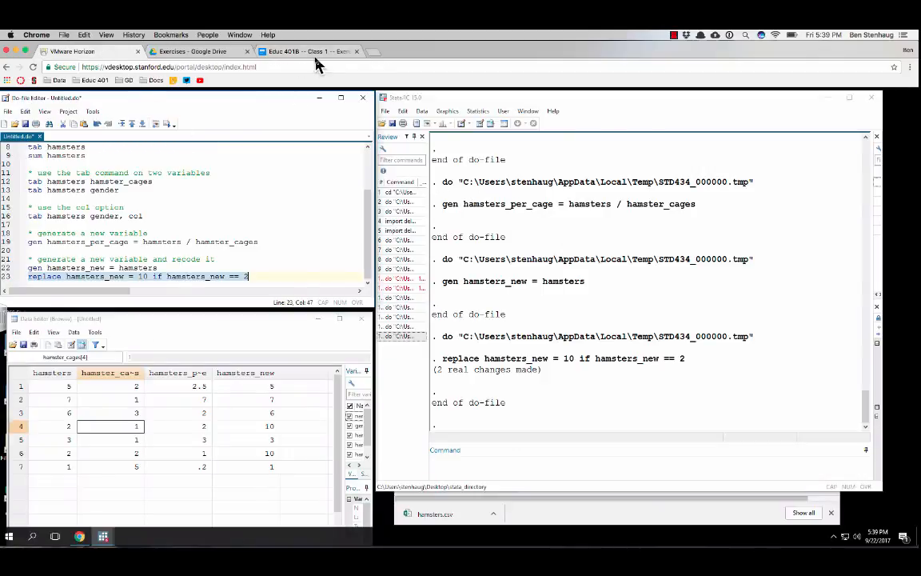
{"action": "left_click", "coordinate": [289, 52]}
{"action": "scroll", "coordinate": [414, 276], "scroll_direction": "up", "scroll_amount": 1}
{"action": "scroll", "coordinate": [414, 276], "scroll_direction": "up", "scroll_amount": 10}
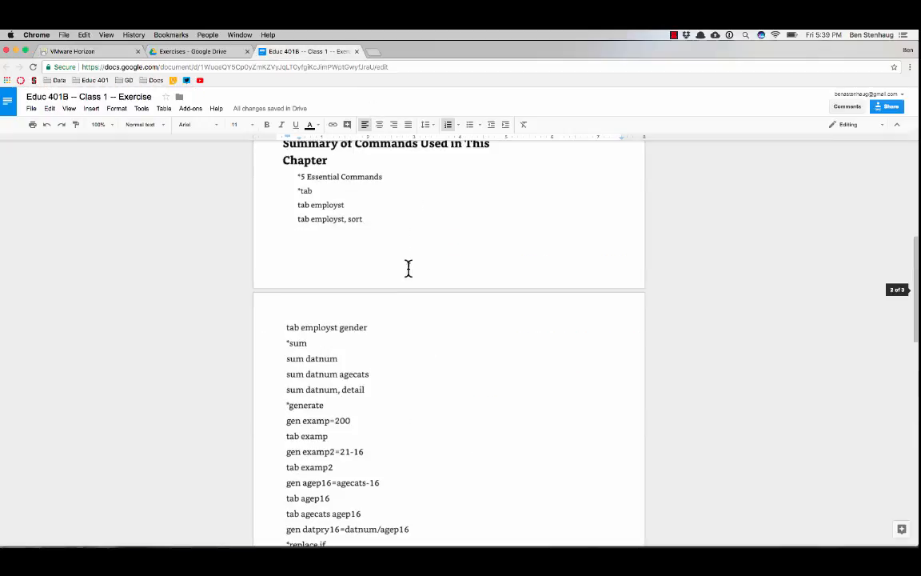
{"action": "scroll", "coordinate": [398, 276], "scroll_direction": "up", "scroll_amount": 5}
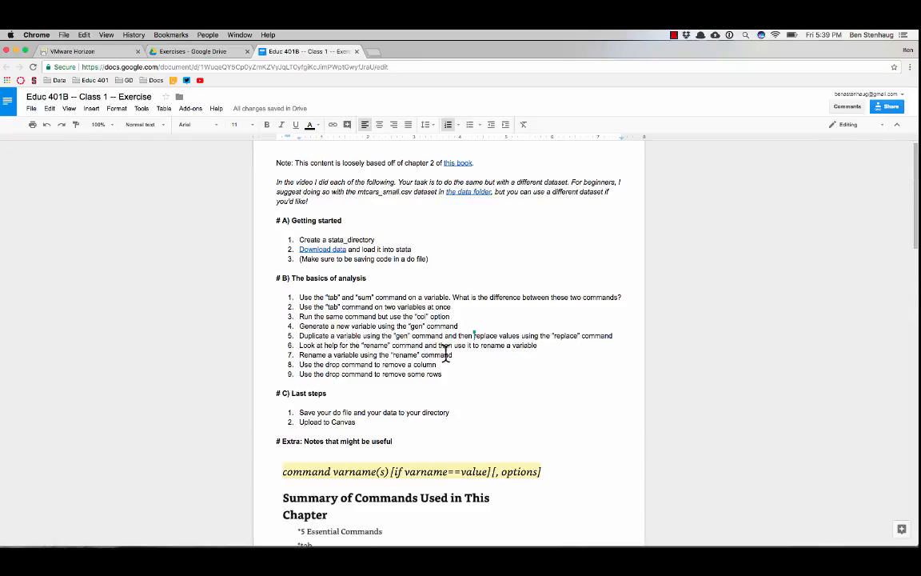
Switch back to Stata and add the comment "* rename command" on line 25 of the do-file, after a blank line
{"action": "left_click", "coordinate": [107, 50]}
{"action": "left_click", "coordinate": [261, 278]}
{"action": "key", "text": "Return"}
{"action": "key", "text": "Return"}
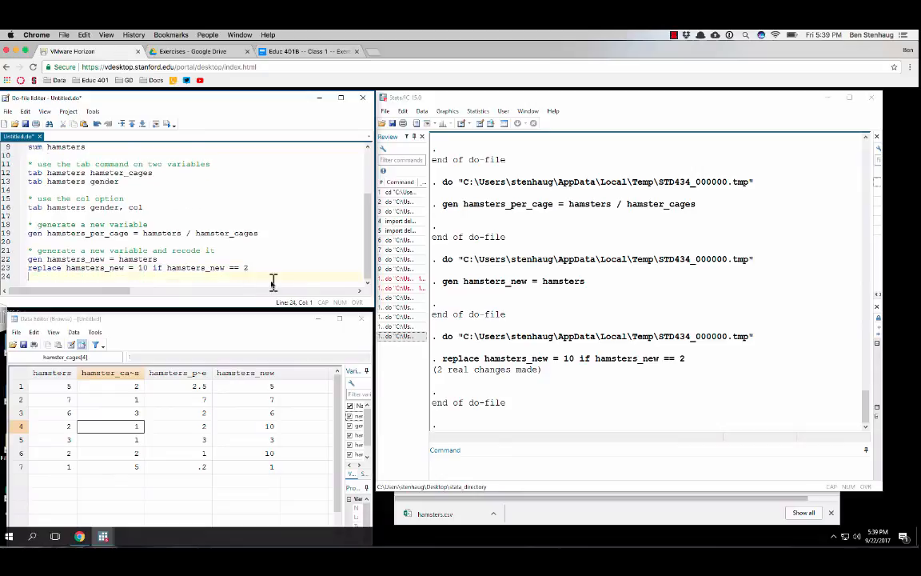
{"action": "type", "text": "* rename comm"}
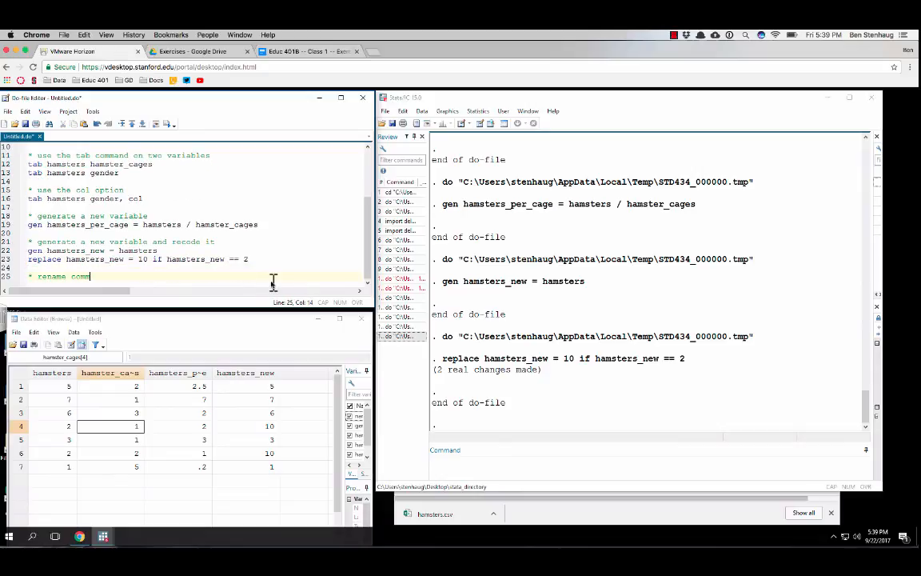
{"action": "type", "text": "and"}
Execute a new "help(rename)" line 26 in the do-file and move the help viewer over the main Stata window
{"action": "key", "text": "Return"}
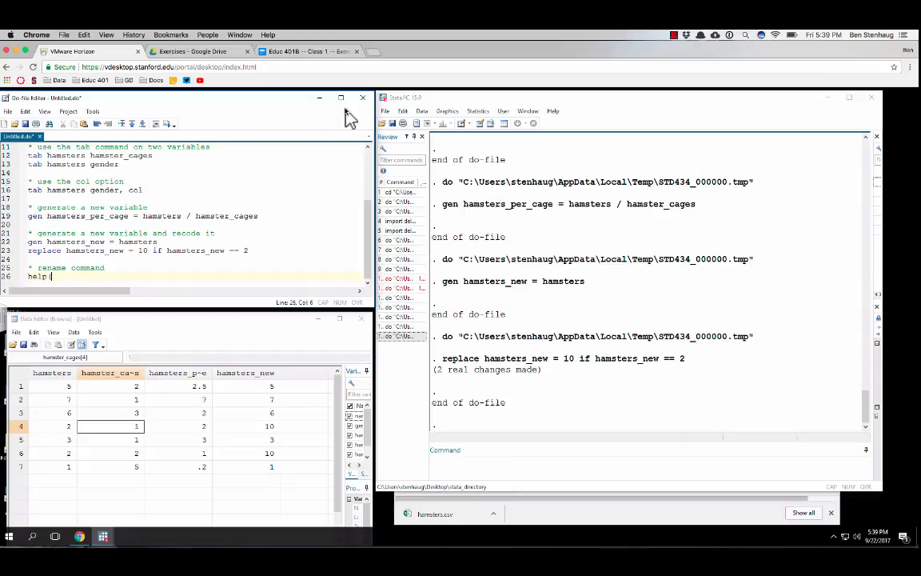
{"action": "type", "text": "rename"}
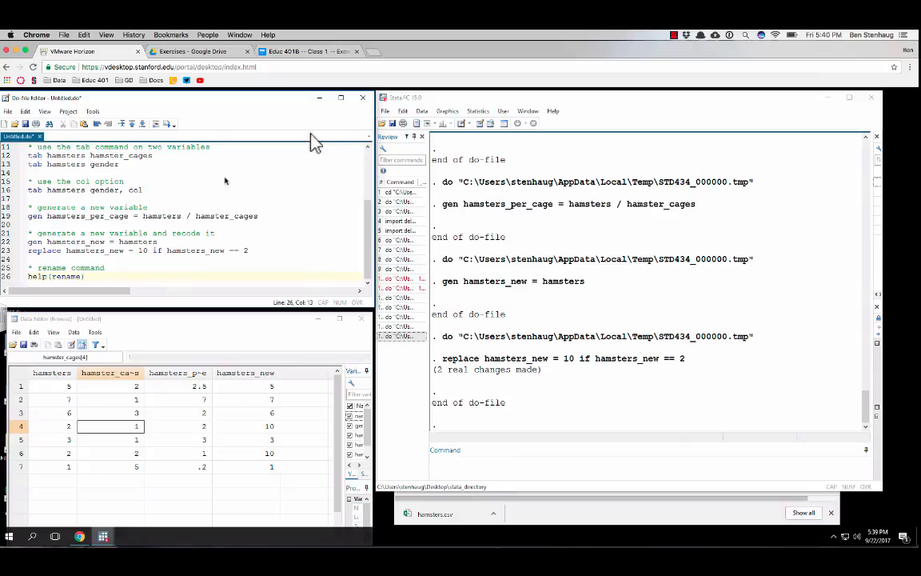
{"action": "left_click", "coordinate": [18, 275]}
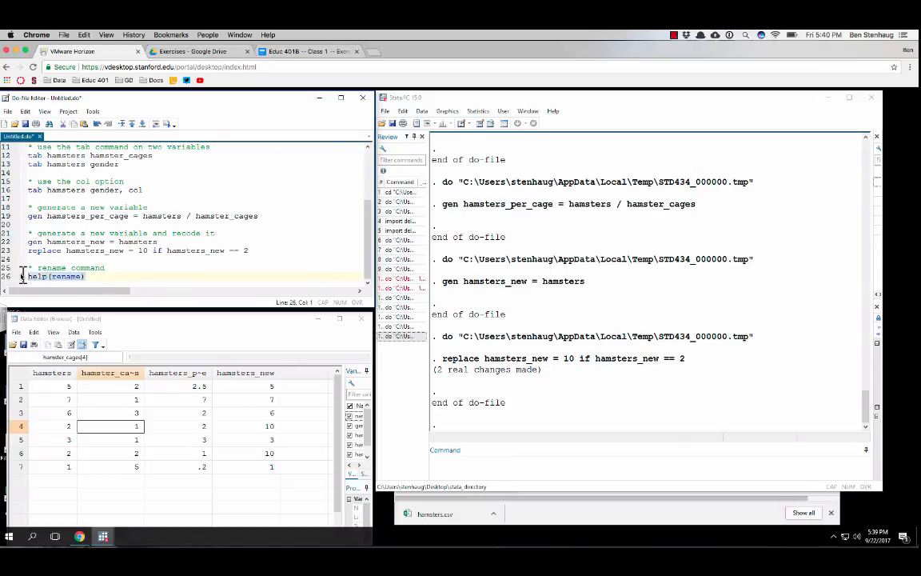
{"action": "key", "text": "ctrl+d"}
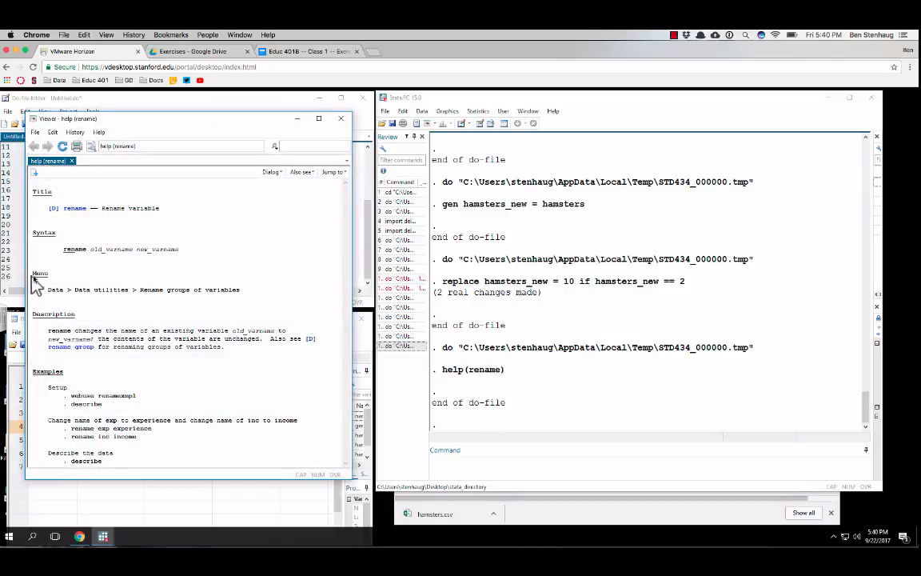
{"action": "left_click_drag", "start_coordinate": [144, 116], "coordinate": [558, 123]}
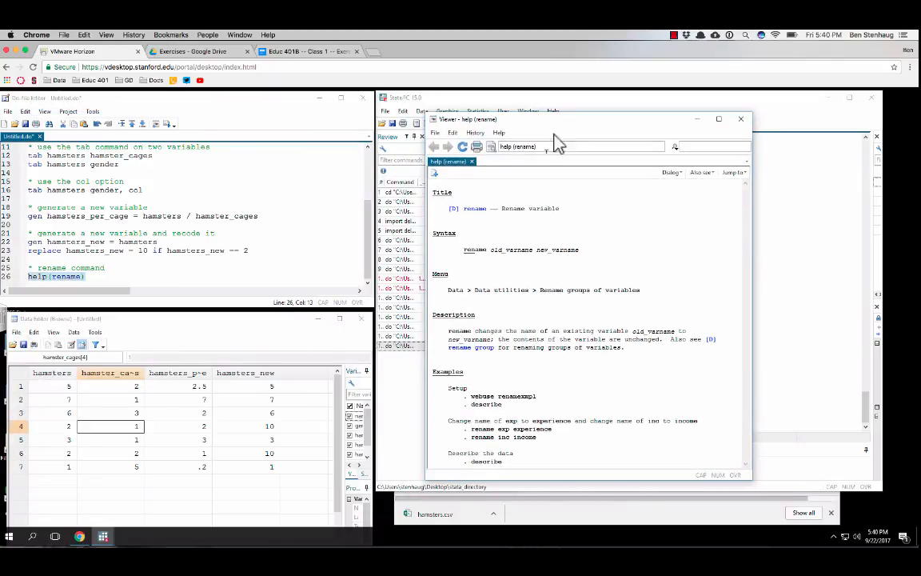
Add "rename hamsters_new HAMSTERS_NEEEEW" on line 27 of the do-file, close the help viewer and execute only that line
{"action": "left_click", "coordinate": [168, 276]}
{"action": "key", "text": "Return"}
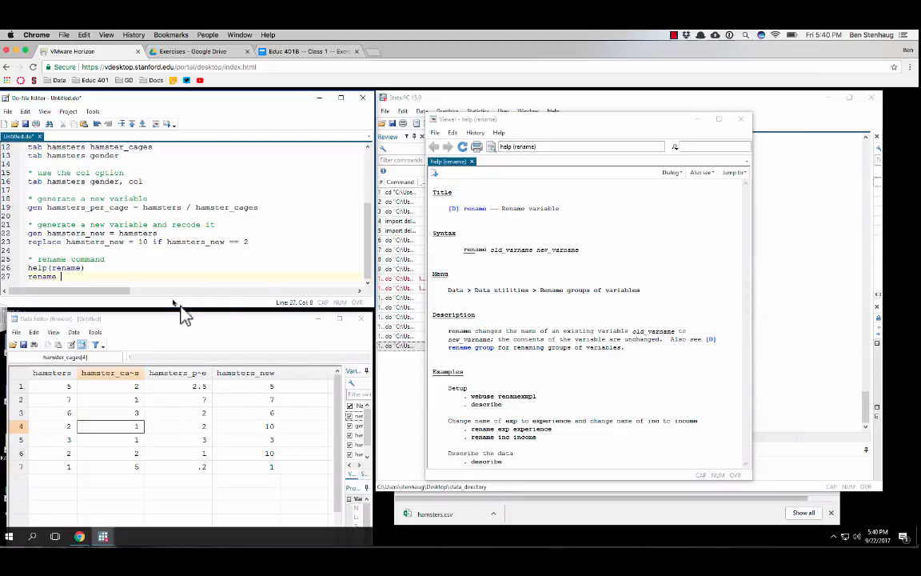
{"action": "type", "text": "amsters_new HAMSTERS_NEEEEW"}
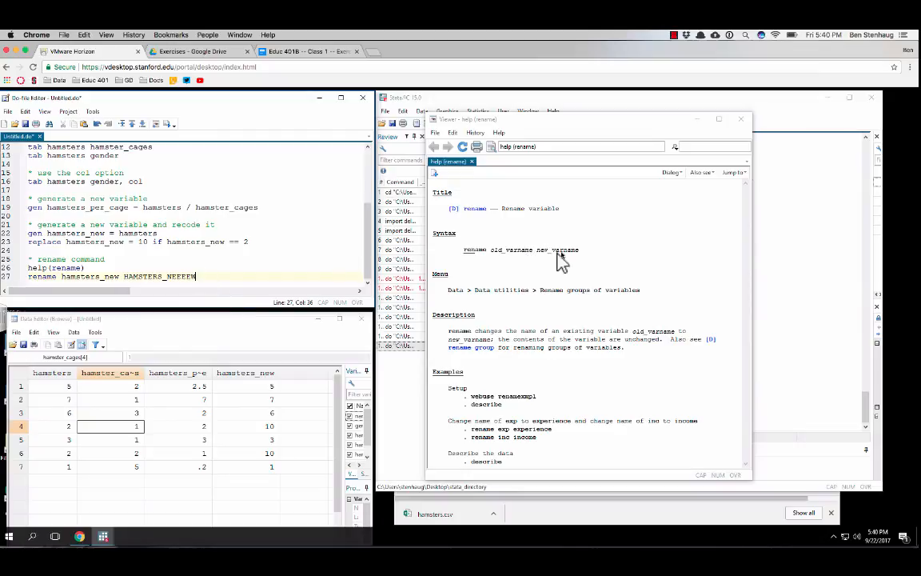
{"action": "left_click_drag", "start_coordinate": [220, 276], "coordinate": [24, 276]}
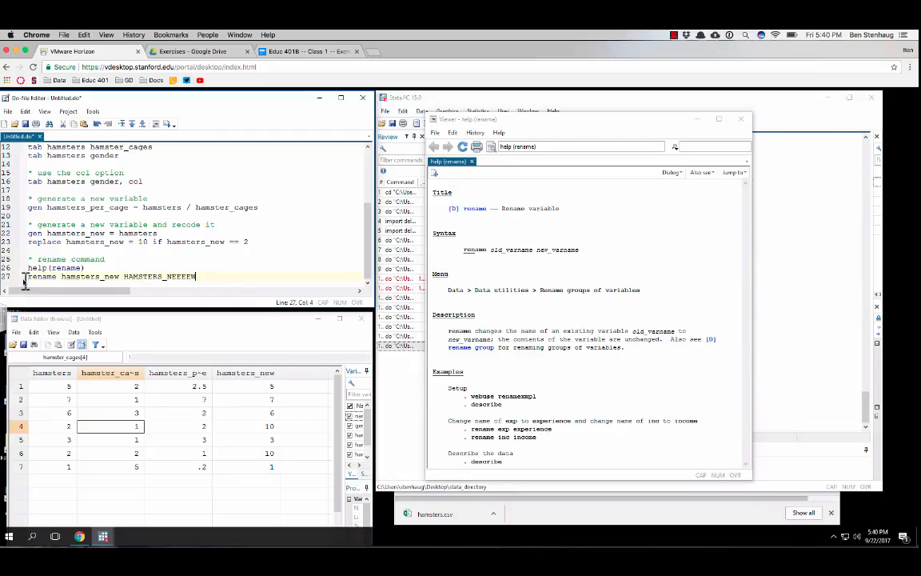
{"action": "left_click", "coordinate": [740, 118]}
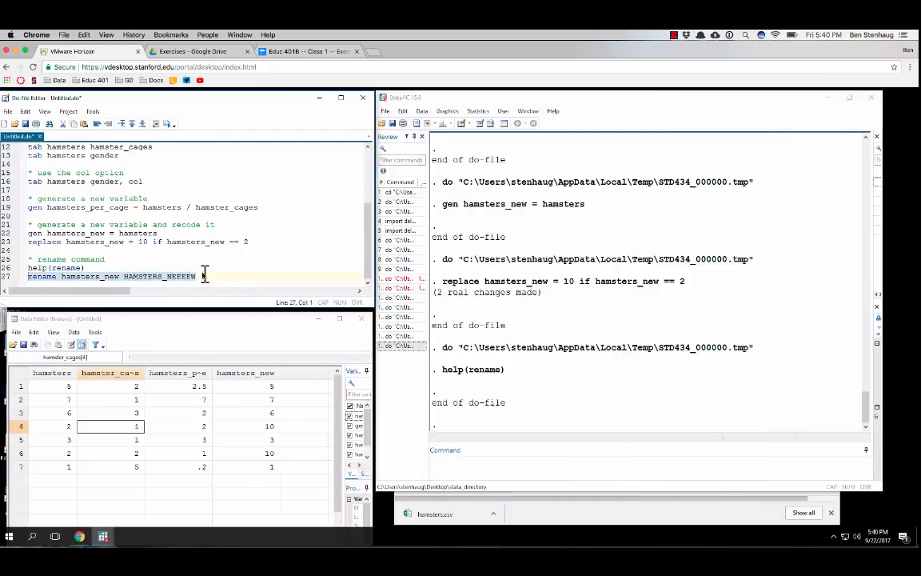
{"action": "key", "text": "ctrl+d"}
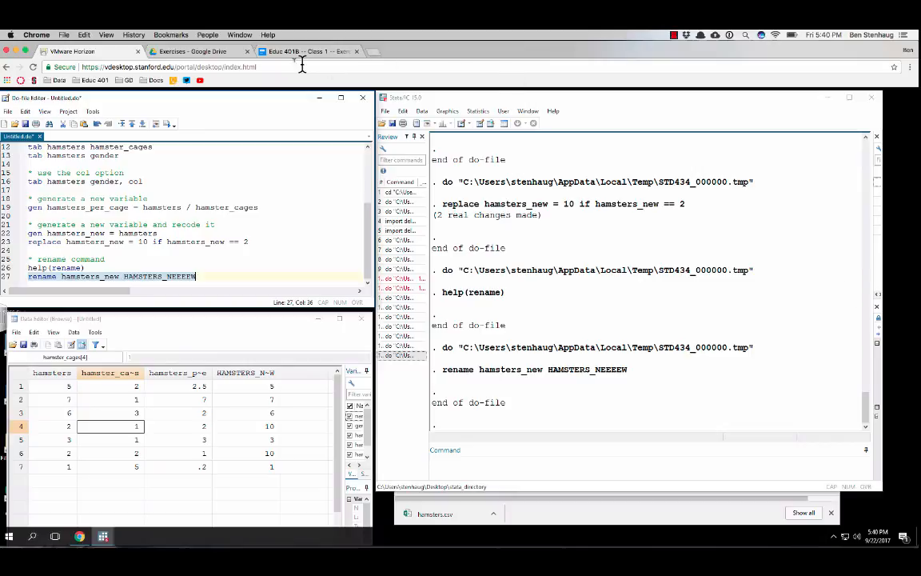
Check the section B tasks in the exercise document, return to Stata and add "* drop command to remove a column" on line 29 after a blank line
{"action": "left_click", "coordinate": [264, 50]}
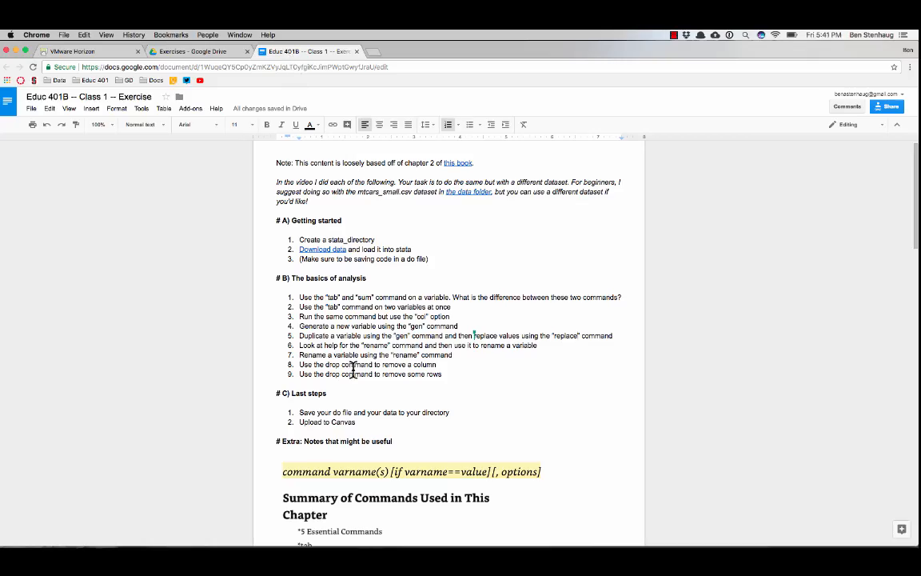
{"action": "left_click", "coordinate": [82, 55]}
{"action": "key", "text": "Return"}
{"action": "key", "text": "Return"}
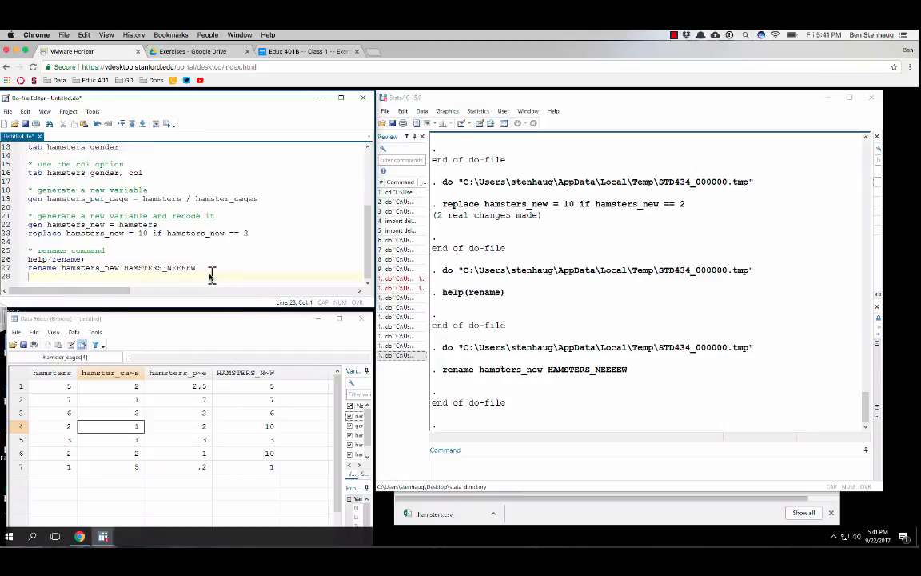
{"action": "type", "text": "* drop"}
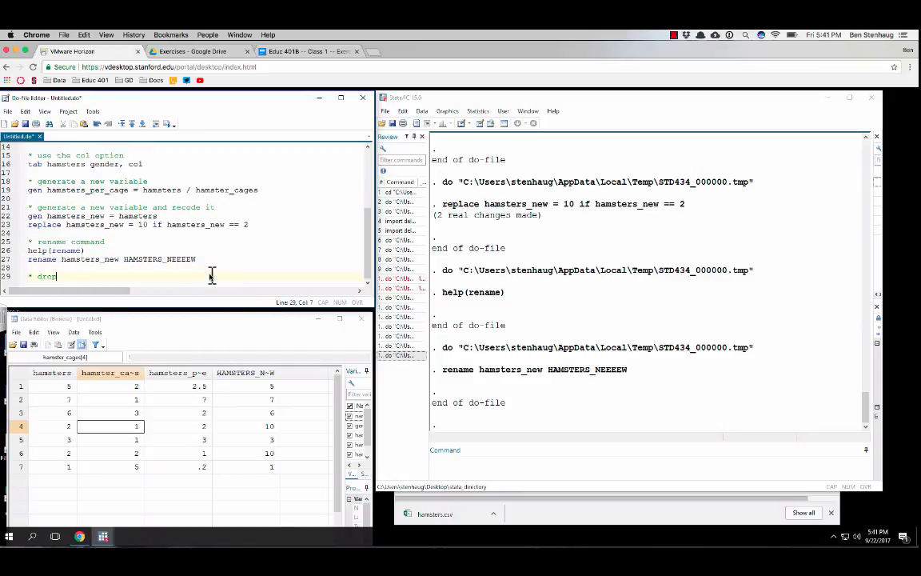
{"action": "type", "text": " command to remove a"}
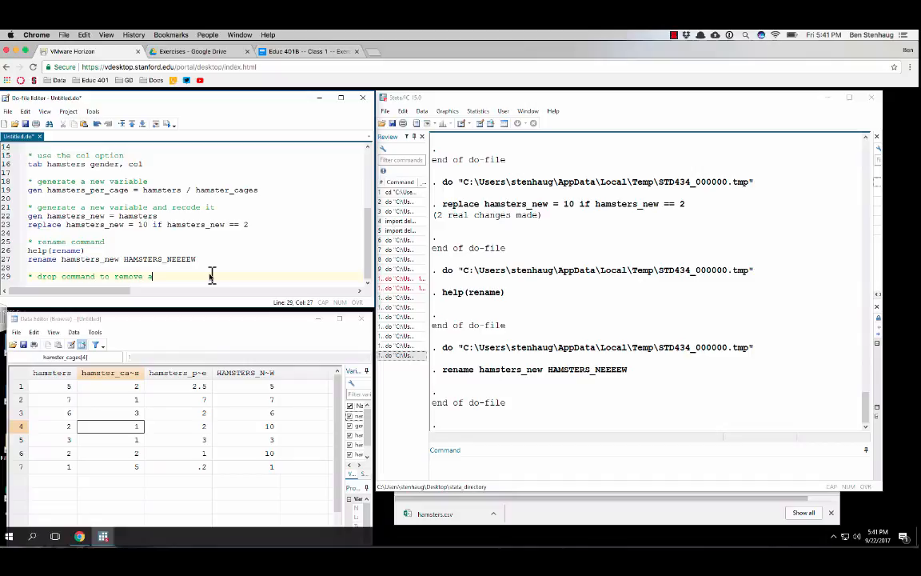
{"action": "type", "text": "column"}
Execute a new "drop hamsters" line 30 in the do-file and check the remaining columns in the Data Editor, starting from name
{"action": "key", "text": "Return"}
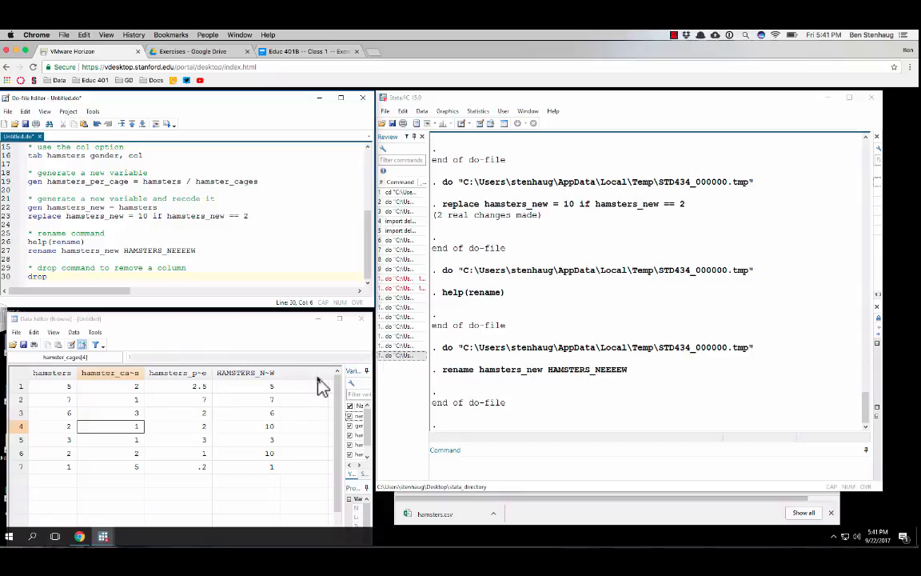
{"action": "type", "text": "msters"}
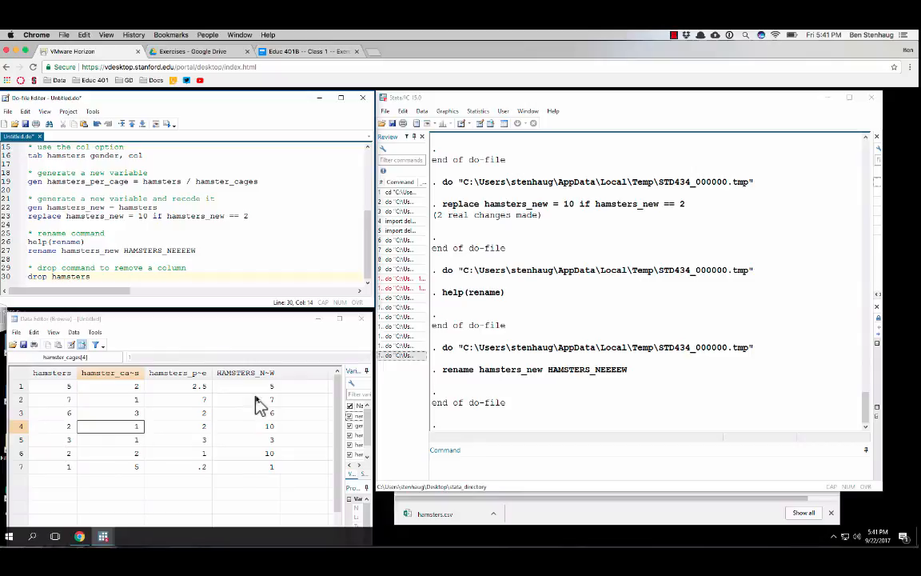
{"action": "left_click_drag", "start_coordinate": [102, 277], "coordinate": [15, 288]}
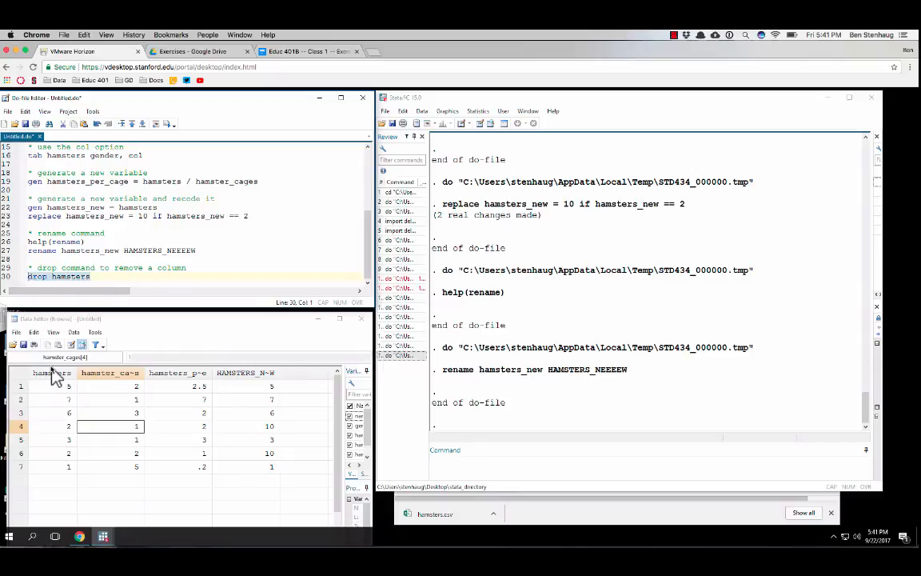
{"action": "key", "text": "ctrl+d"}
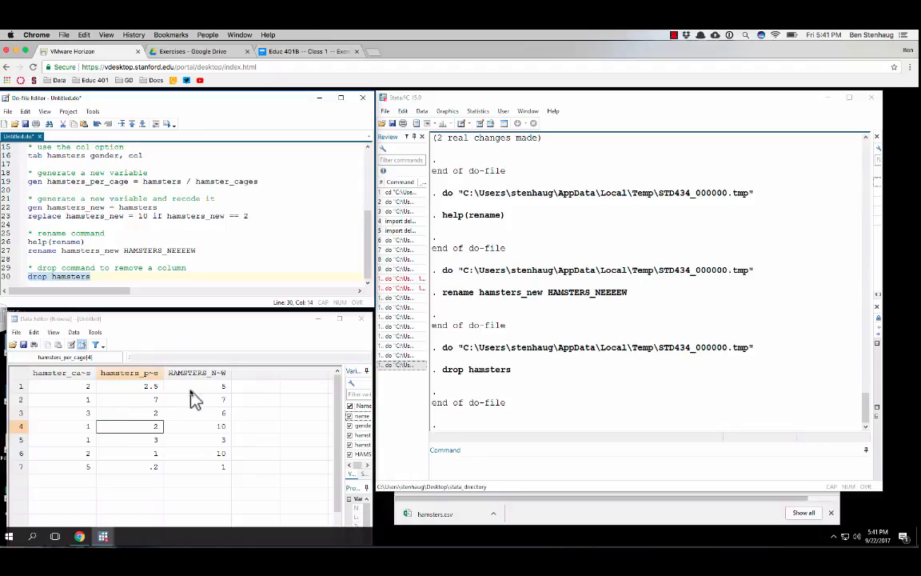
{"action": "left_click_drag", "start_coordinate": [232, 317], "coordinate": [243, 223]}
{"action": "left_click_drag", "start_coordinate": [175, 484], "coordinate": [134, 485]}
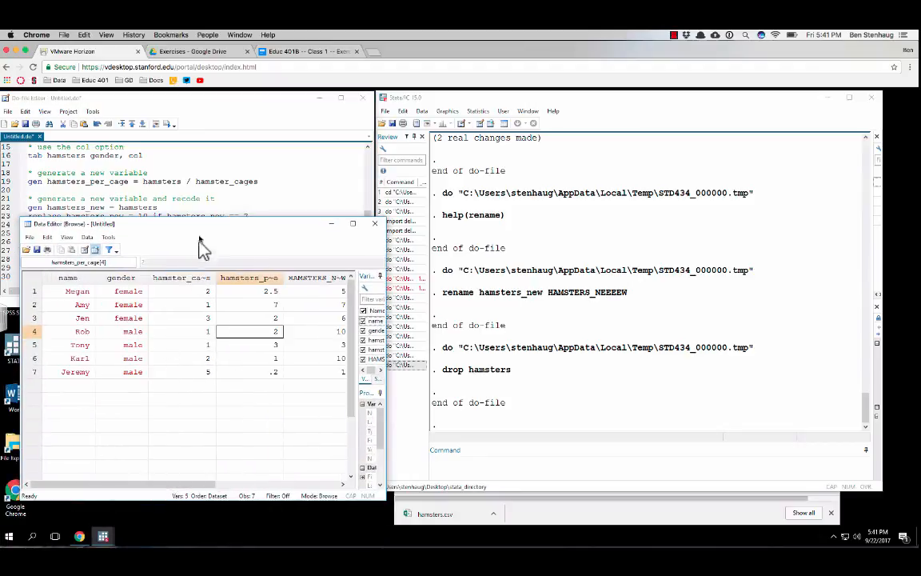
{"action": "left_click_drag", "start_coordinate": [198, 227], "coordinate": [187, 318]}
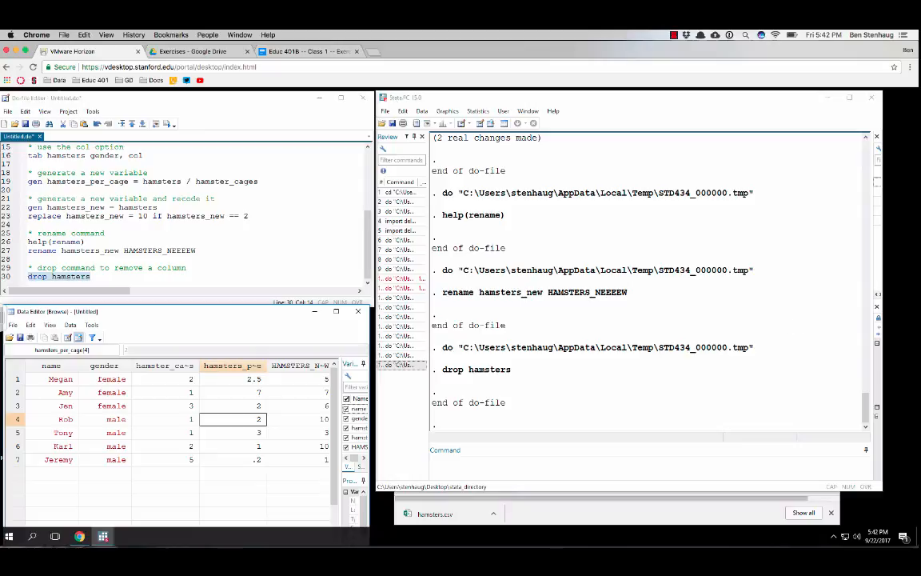
Add "help(drop)" on line 31 of the do-file and execute only that line
{"action": "left_click", "coordinate": [152, 268]}
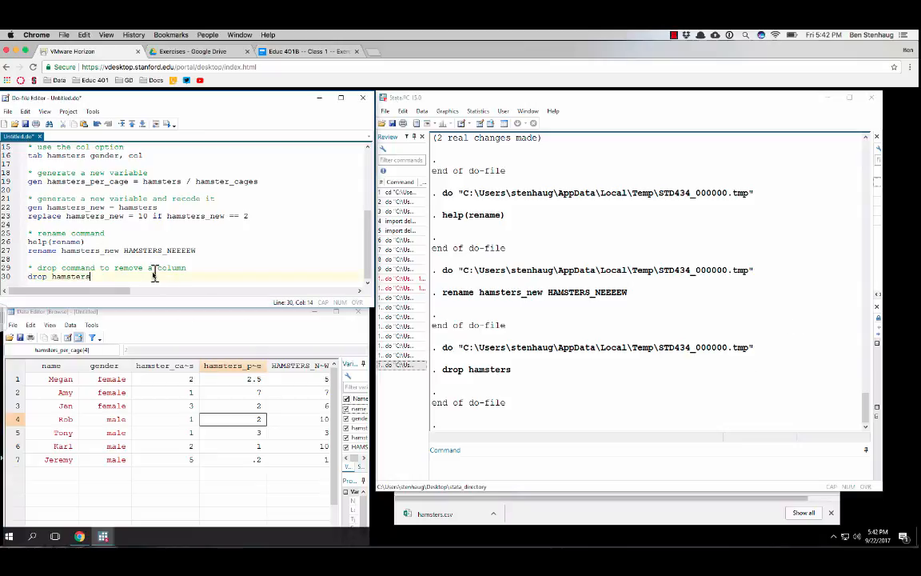
{"action": "key", "text": "Return"}
{"action": "type", "text": "drop"}
{"action": "key", "text": "Return"}
{"action": "key", "text": "Return"}
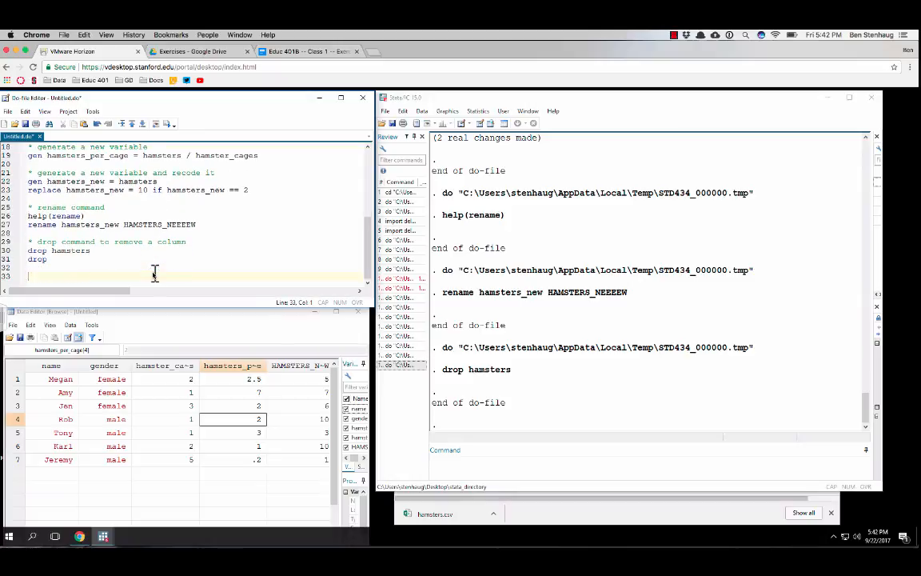
{"action": "type", "text": "lp "}
{"action": "type", "text": "p("}
{"action": "left_click_drag", "start_coordinate": [76, 259], "coordinate": [3, 262]}
{"action": "key", "text": "ctrl+d"}
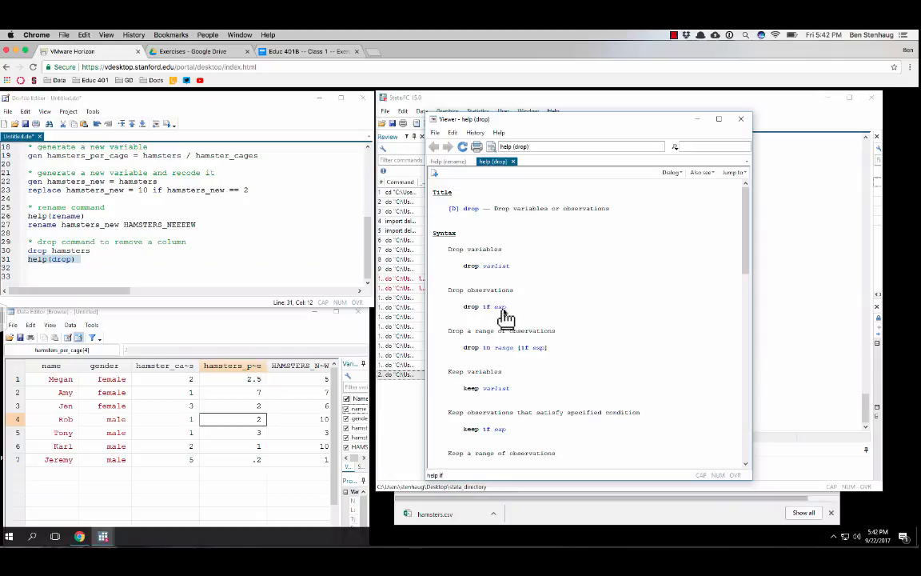
Add "drop if gender == "male"" on line 32 of the do-file, minimize the help viewer and execute only that line
{"action": "left_click", "coordinate": [103, 258]}
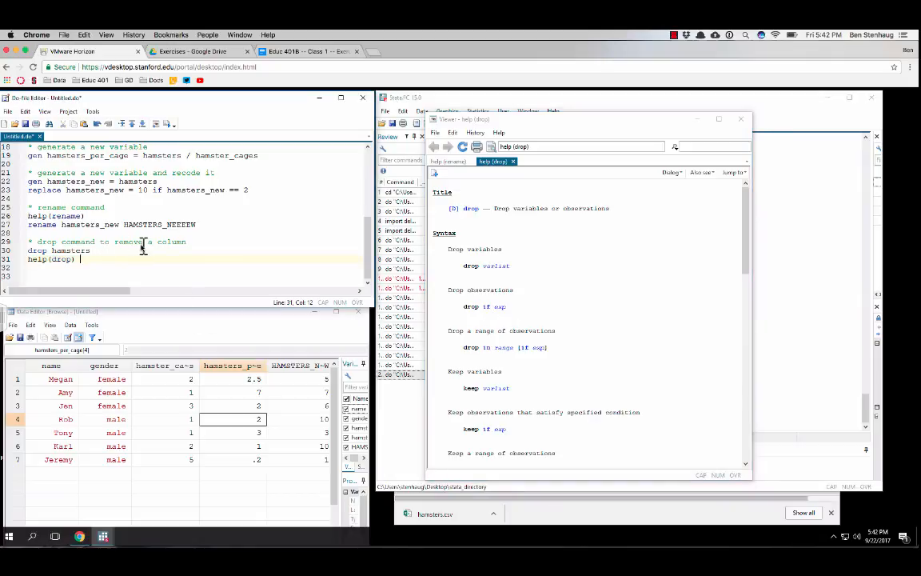
{"action": "key", "text": "Return"}
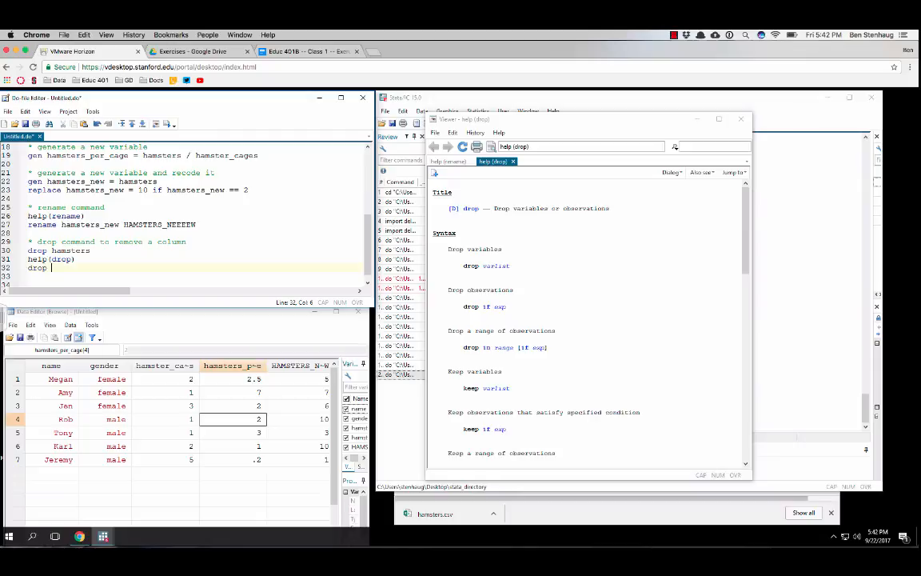
{"action": "left_click", "coordinate": [71, 260]}
{"action": "left_click", "coordinate": [64, 269]}
{"action": "type", "text": "if gender == \"male"}
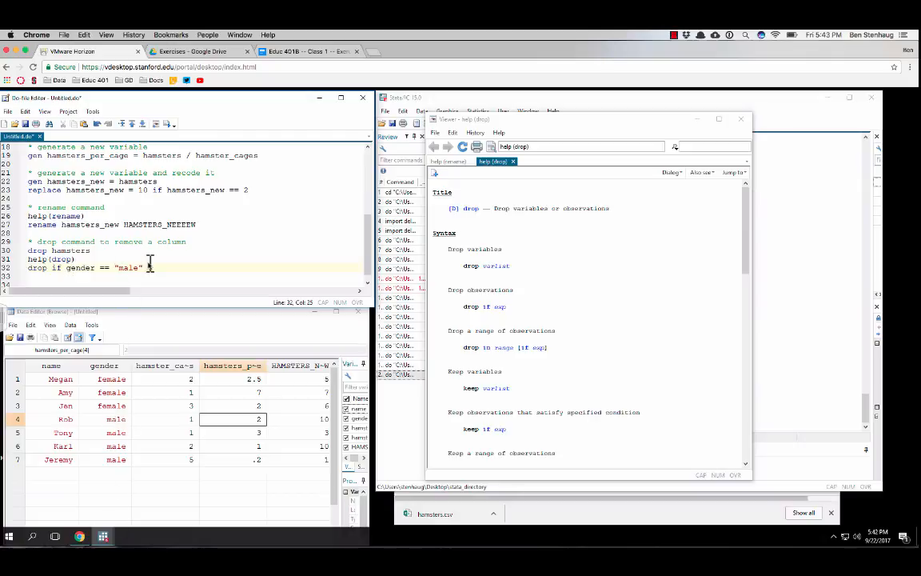
{"action": "left_click_drag", "start_coordinate": [146, 267], "coordinate": [19, 274]}
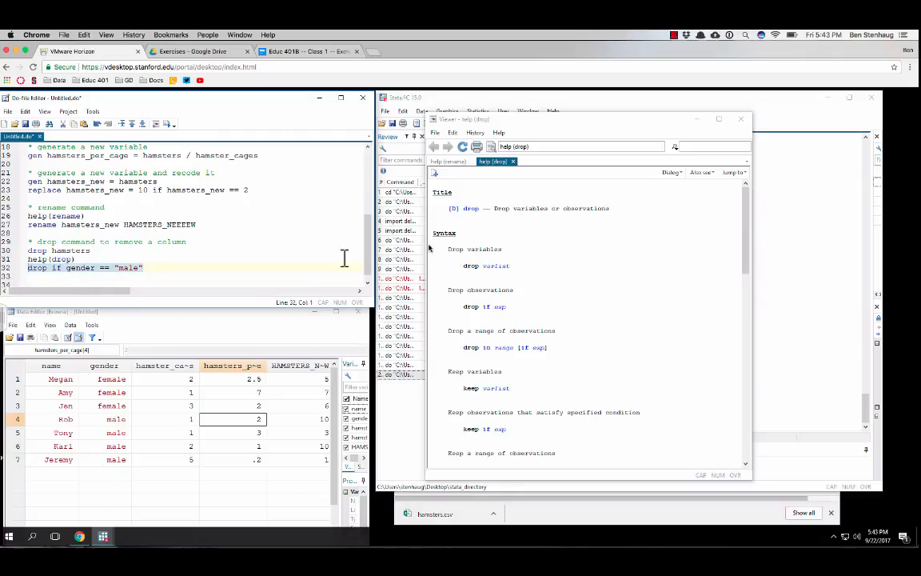
{"action": "left_click", "coordinate": [695, 120]}
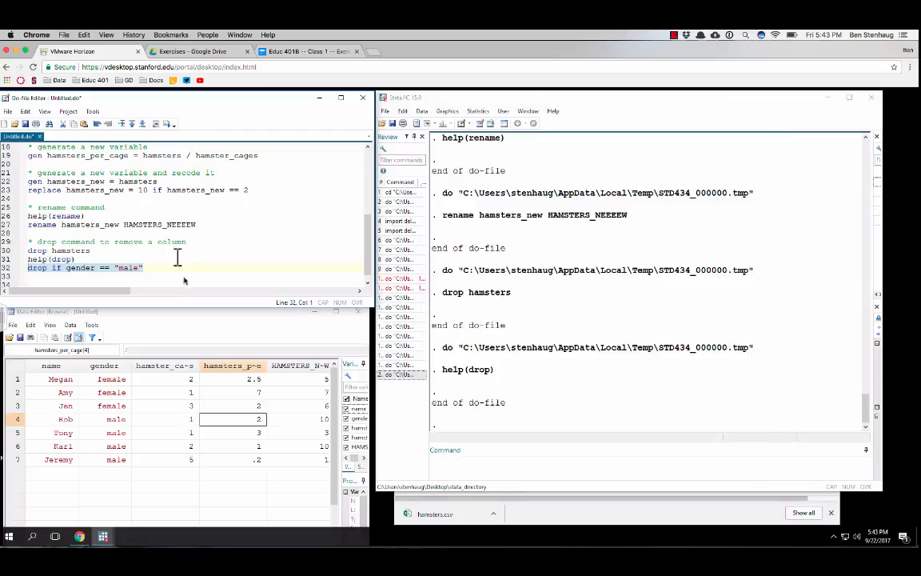
{"action": "key", "text": "ctrl+d"}
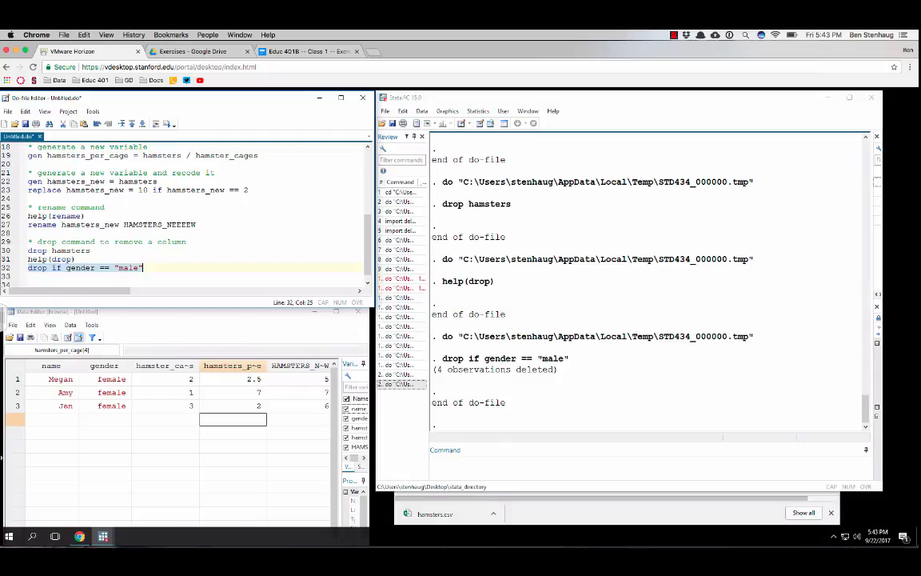
Insert the comment "* or rows" between the help(drop) and drop if lines, and look back over the do-file
{"action": "left_click", "coordinate": [91, 260]}
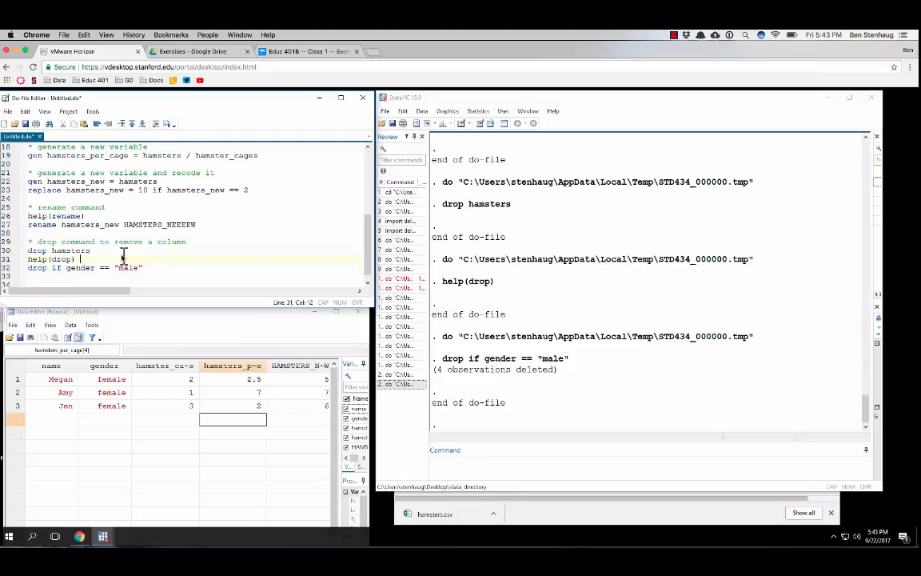
{"action": "key", "text": "Return"}
{"action": "type", "text": "* or"}
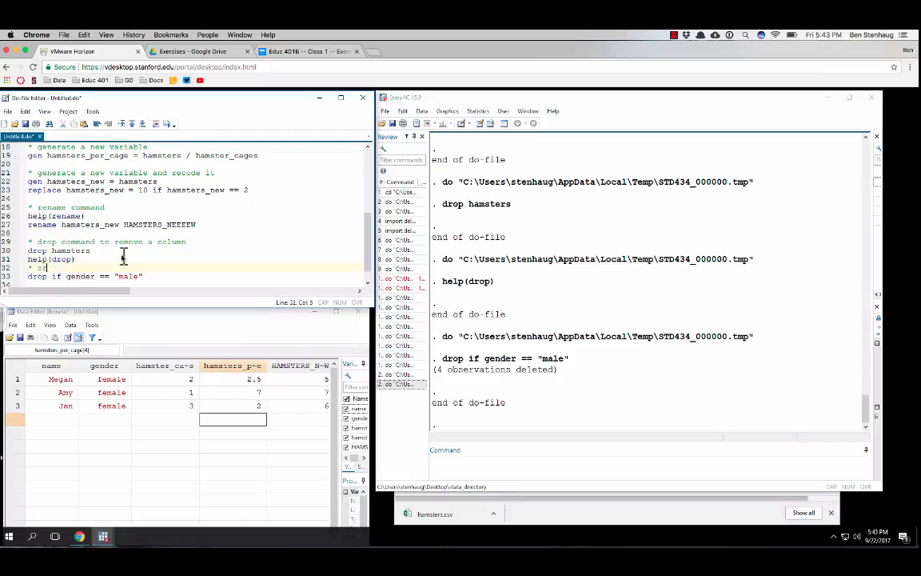
{"action": "type", "text": " a va"}
{"action": "key", "text": "BackSpace"}
{"action": "key", "text": "BackSpace"}
{"action": "key", "text": "BackSpace"}
{"action": "key", "text": "BackSpace"}
{"action": "type", "text": "rows"}
{"action": "scroll", "coordinate": [128, 244], "scroll_direction": "up", "scroll_amount": 6}
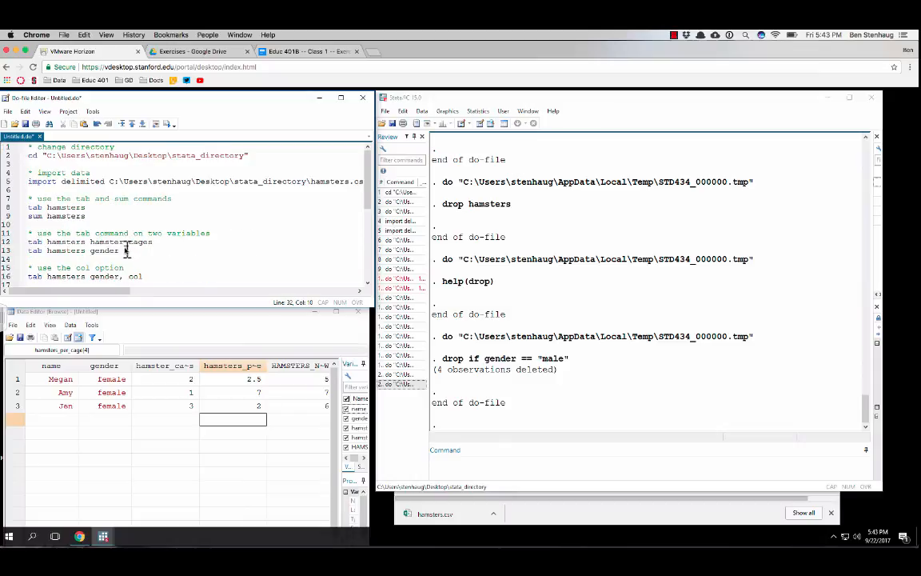
{"action": "scroll", "coordinate": [129, 248], "scroll_direction": "down", "scroll_amount": 6}
{"action": "scroll", "coordinate": [128, 247], "scroll_direction": "up", "scroll_amount": 6}
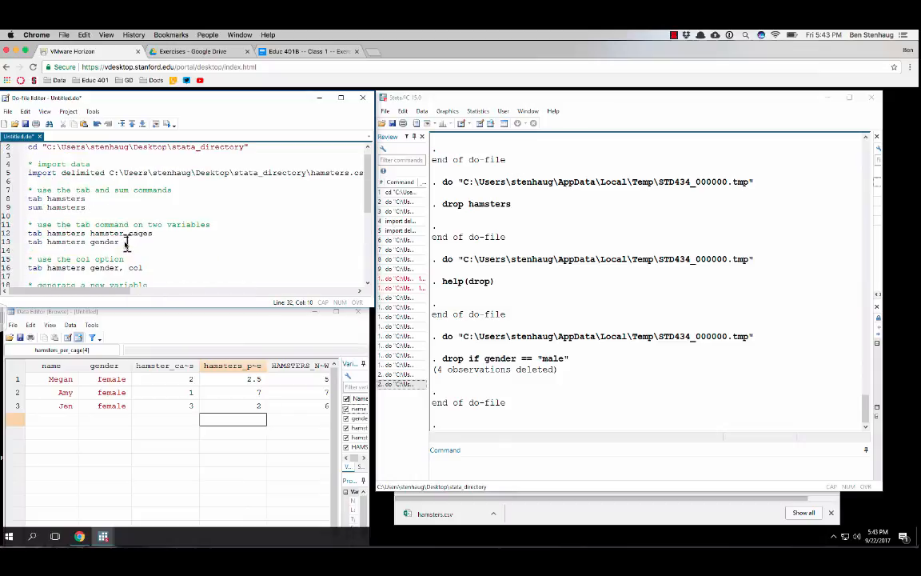
Check the last steps in the exercise document and save the do-file as exercise_1 in the Desktop's stata_directory folder
{"action": "left_click", "coordinate": [264, 50]}
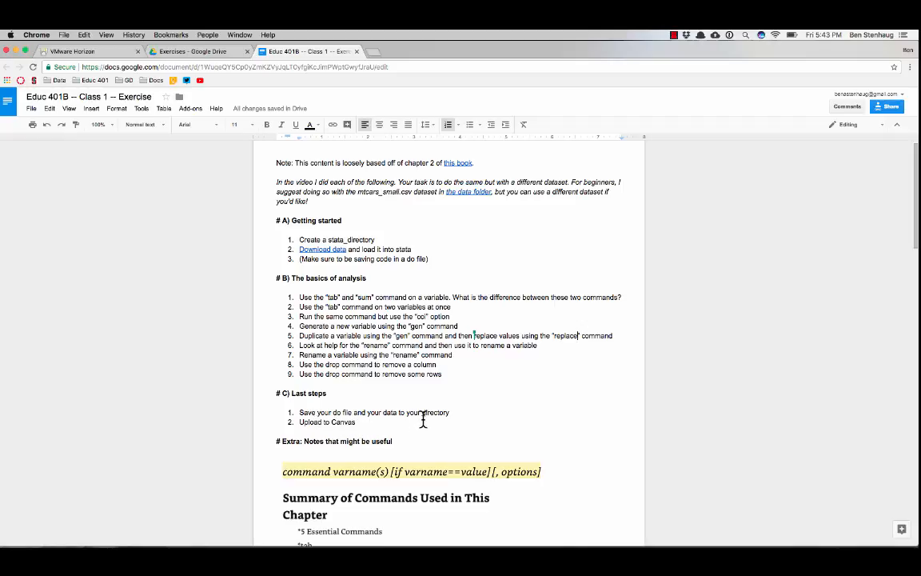
{"action": "left_click", "coordinate": [88, 51]}
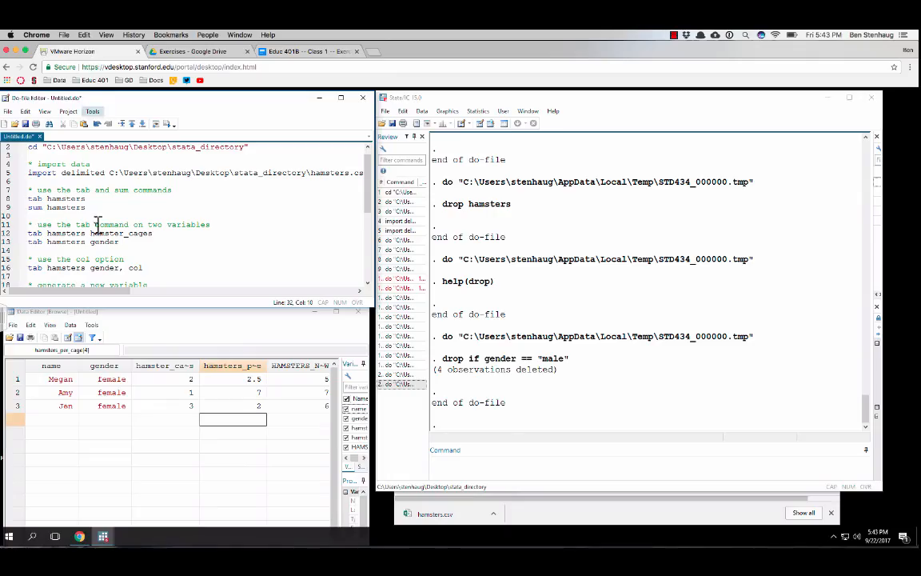
{"action": "left_click", "coordinate": [9, 113]}
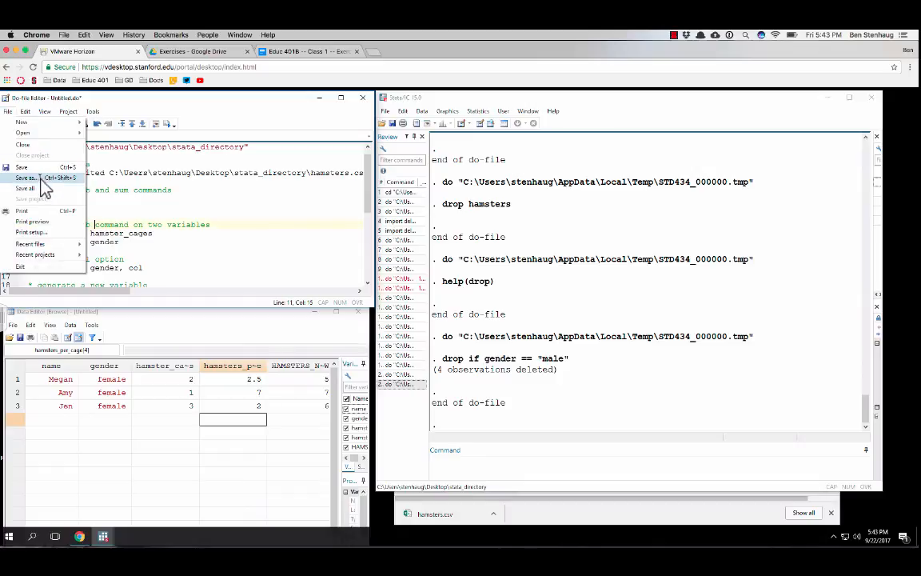
{"action": "left_click", "coordinate": [46, 182]}
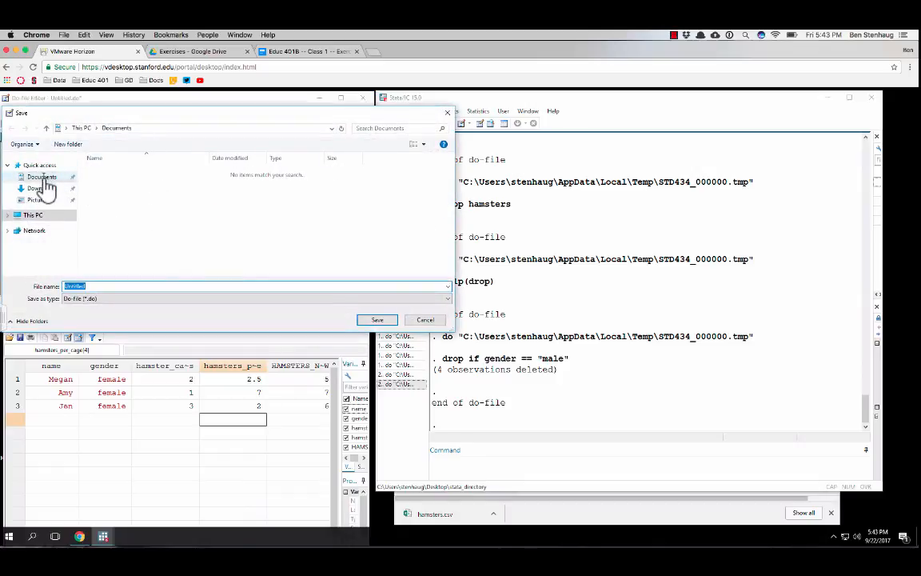
{"action": "left_click", "coordinate": [9, 215]}
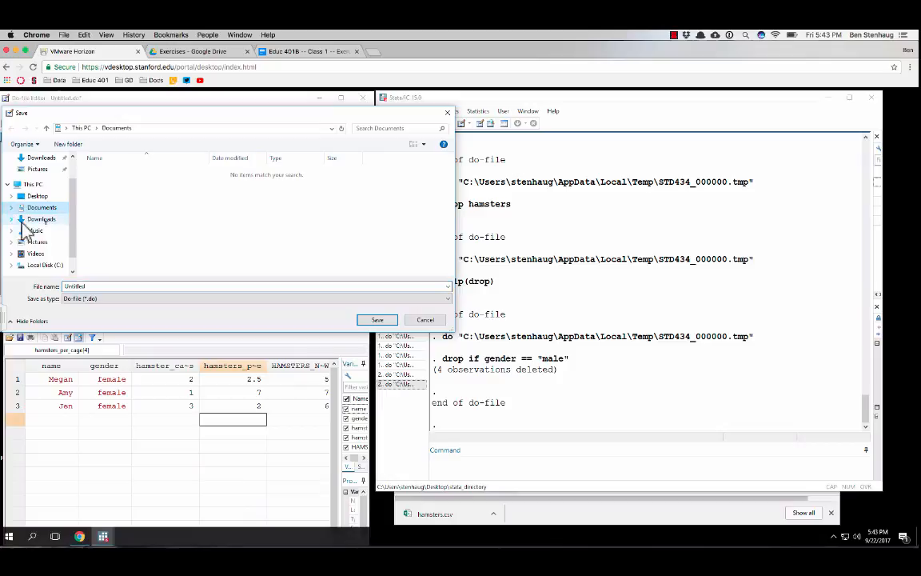
{"action": "left_click", "coordinate": [39, 196]}
{"action": "double_click", "coordinate": [114, 173]}
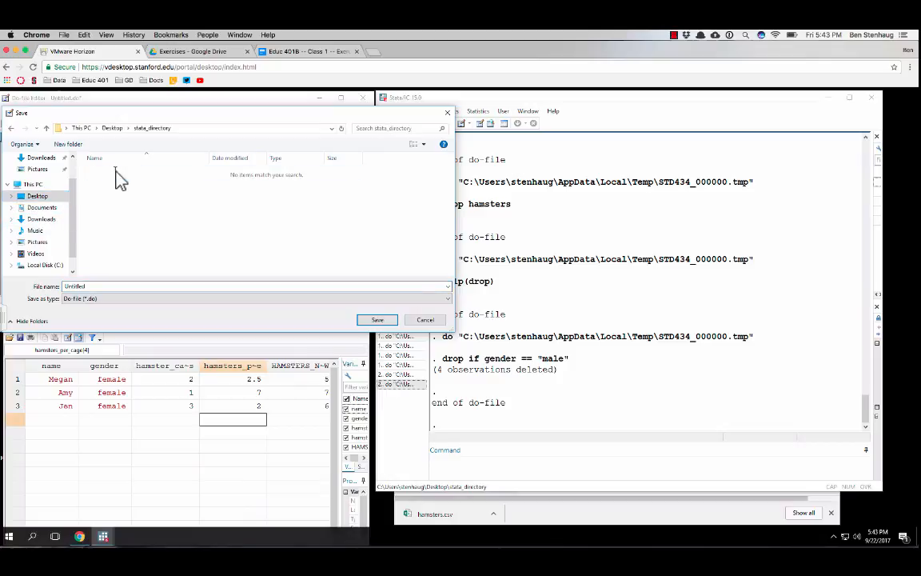
{"action": "left_click", "coordinate": [98, 286]}
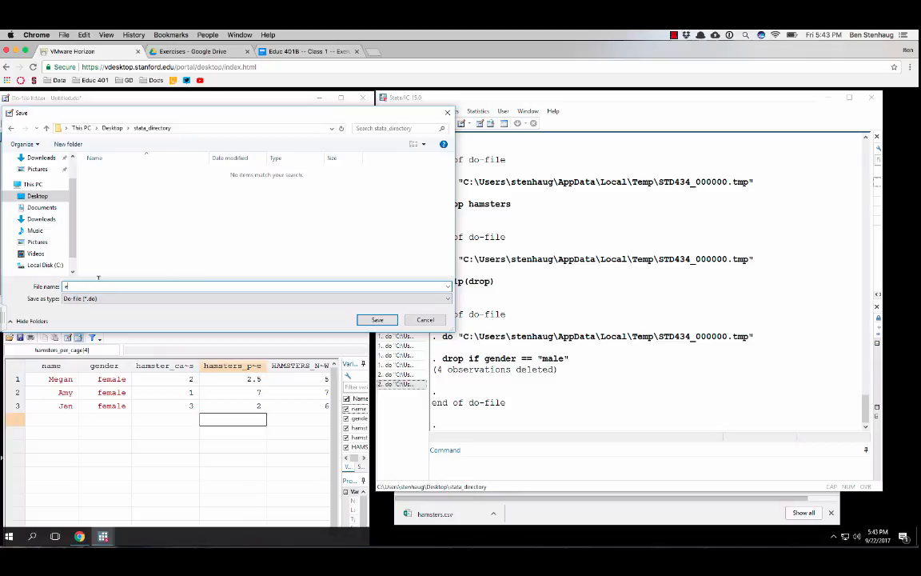
{"action": "type", "text": "exercise_1"}
{"action": "key", "text": "Return"}
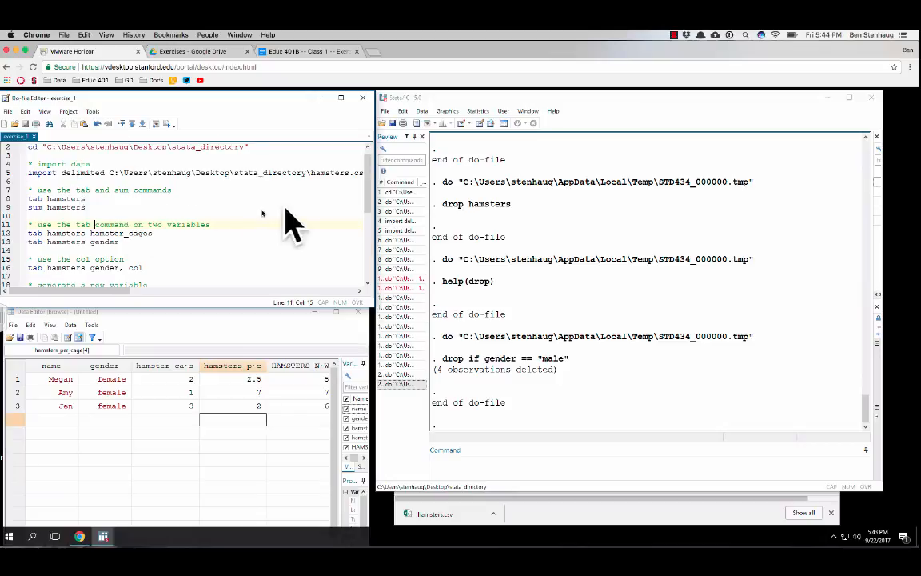
Save the dataset from the Data Editor as data_exercise_1 in Stata Data (*.dta) format in stata_directory
{"action": "left_click", "coordinate": [204, 314]}
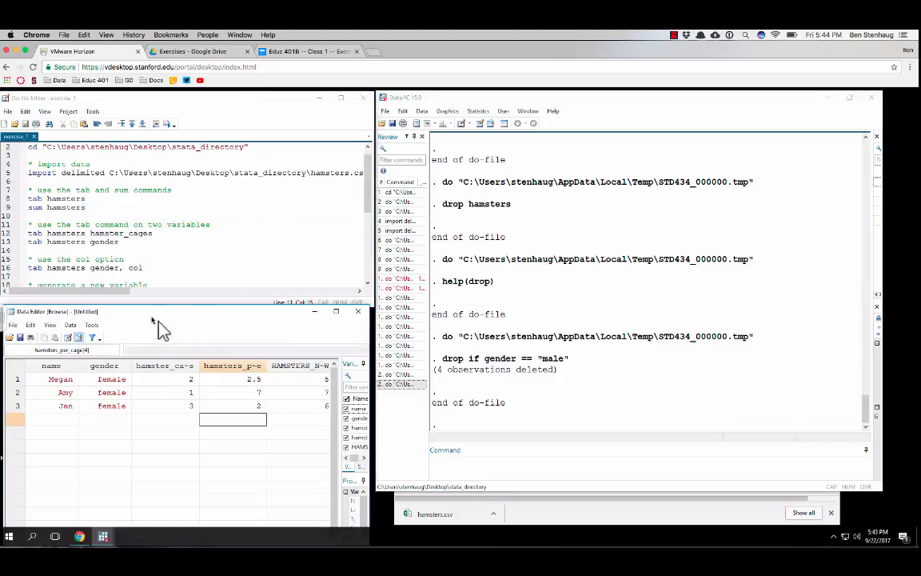
{"action": "left_click_drag", "start_coordinate": [146, 313], "coordinate": [167, 297]}
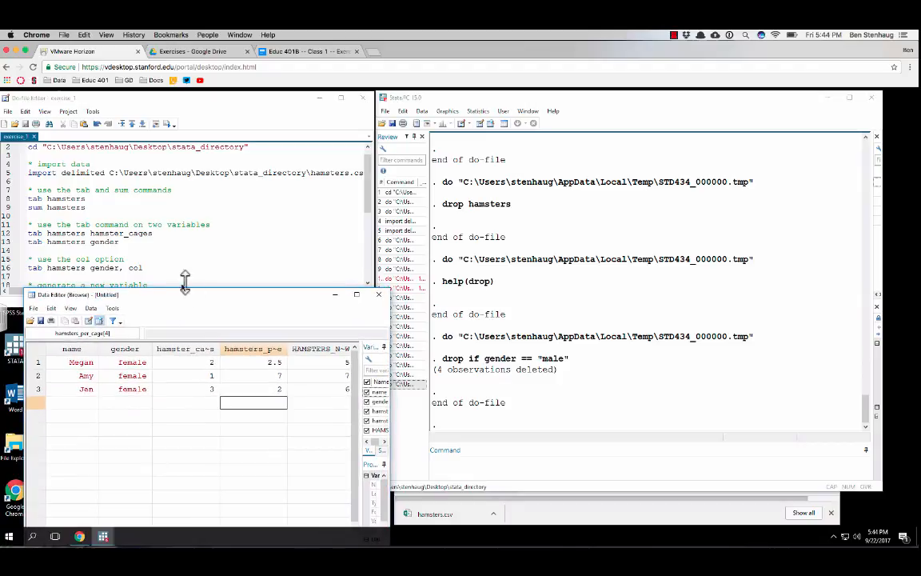
{"action": "left_click", "coordinate": [33, 307]}
{"action": "left_click", "coordinate": [65, 352]}
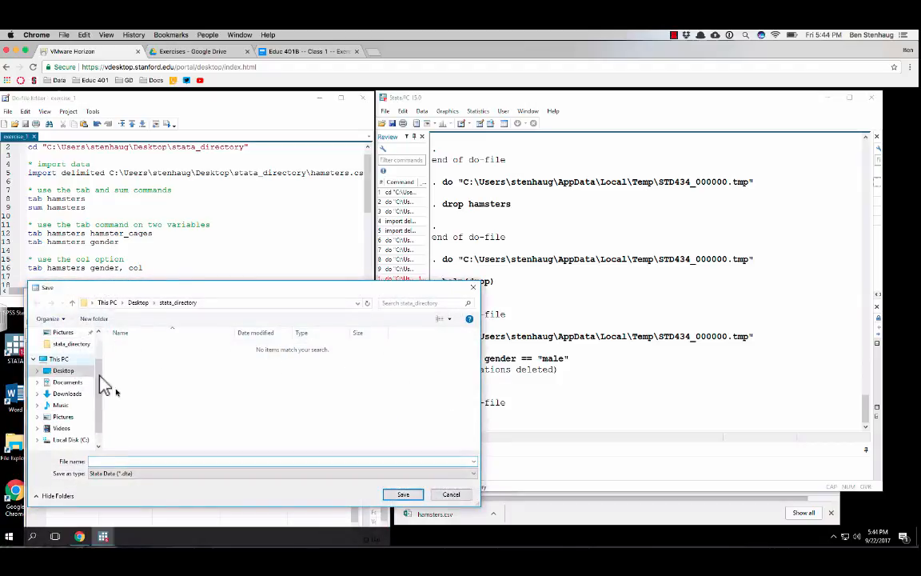
{"action": "type", "text": "exe"}
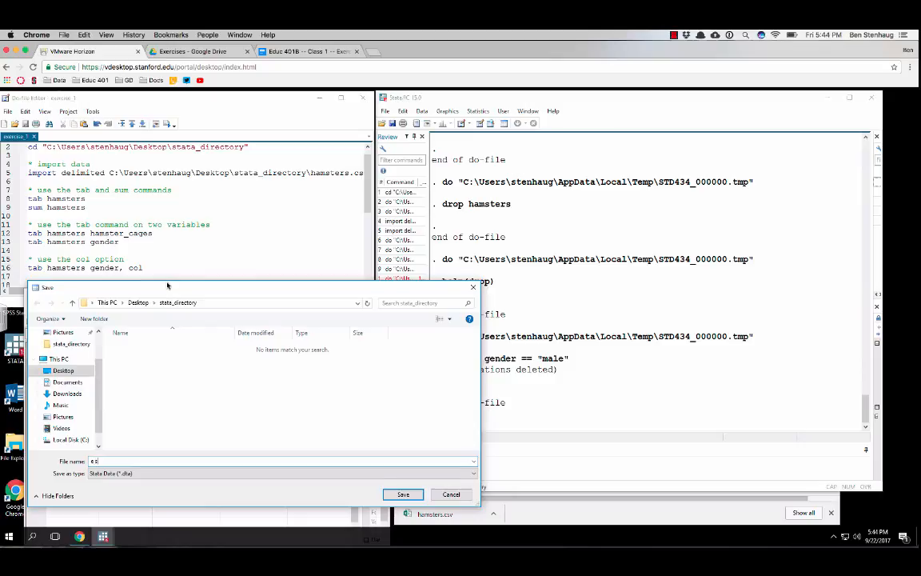
{"action": "key", "text": "BackSpace"}
{"action": "key", "text": "BackSpace"}
{"action": "key", "text": "BackSpace"}
{"action": "type", "text": "data_exercise_1"}
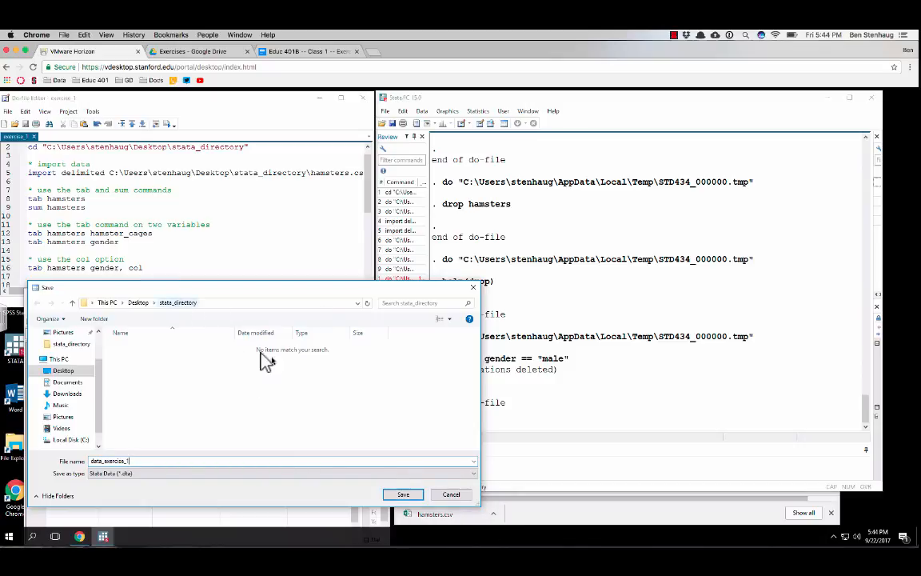
{"action": "left_click", "coordinate": [403, 494]}
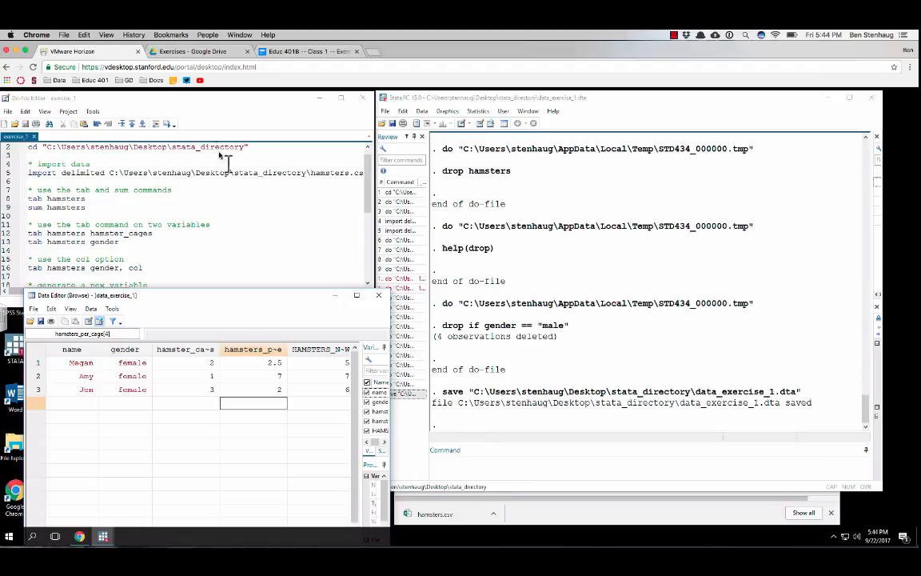
Open the stata_directory folder from the virtual desktop and close the Do-file Editor and Stata
{"action": "left_click_drag", "start_coordinate": [164, 98], "coordinate": [323, 127]}
{"action": "double_click", "coordinate": [52, 250]}
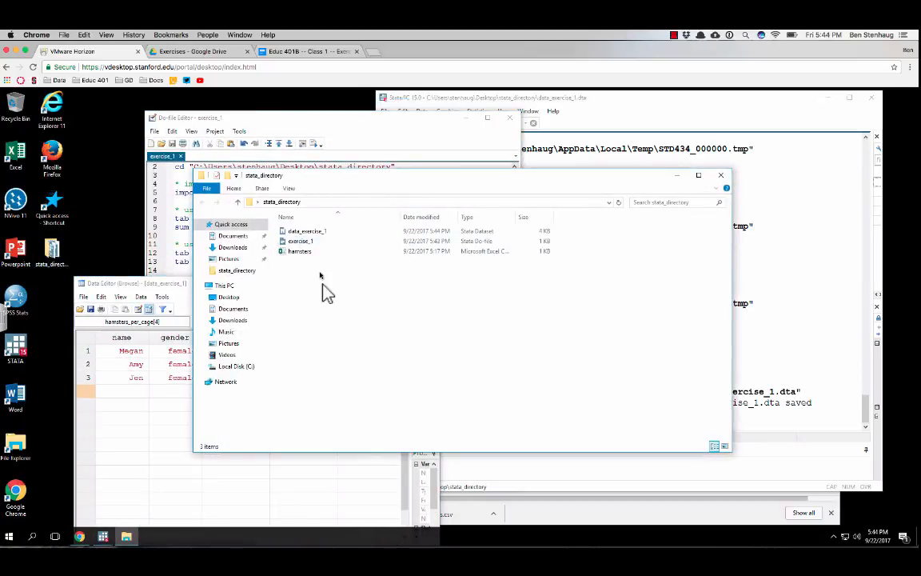
{"action": "left_click", "coordinate": [300, 241]}
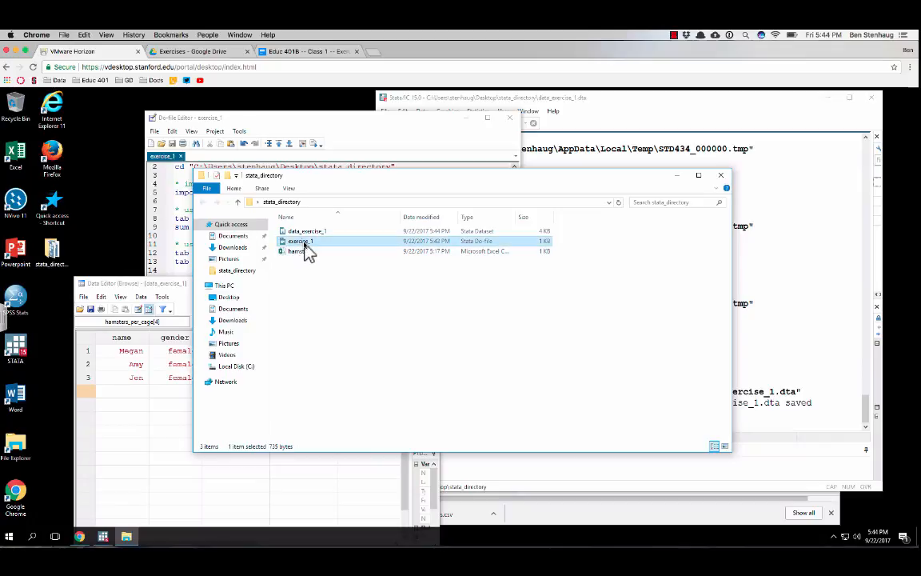
{"action": "left_click", "coordinate": [510, 118]}
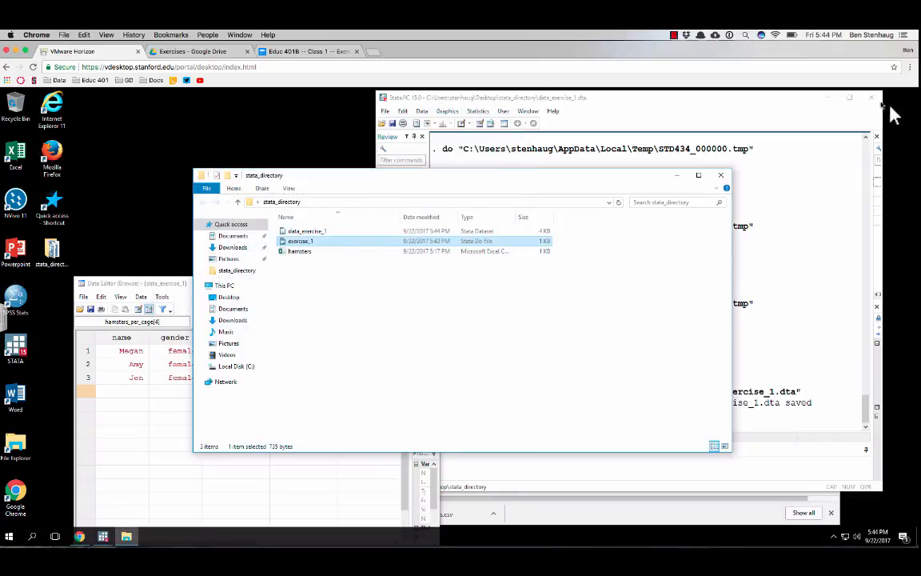
{"action": "left_click", "coordinate": [876, 101]}
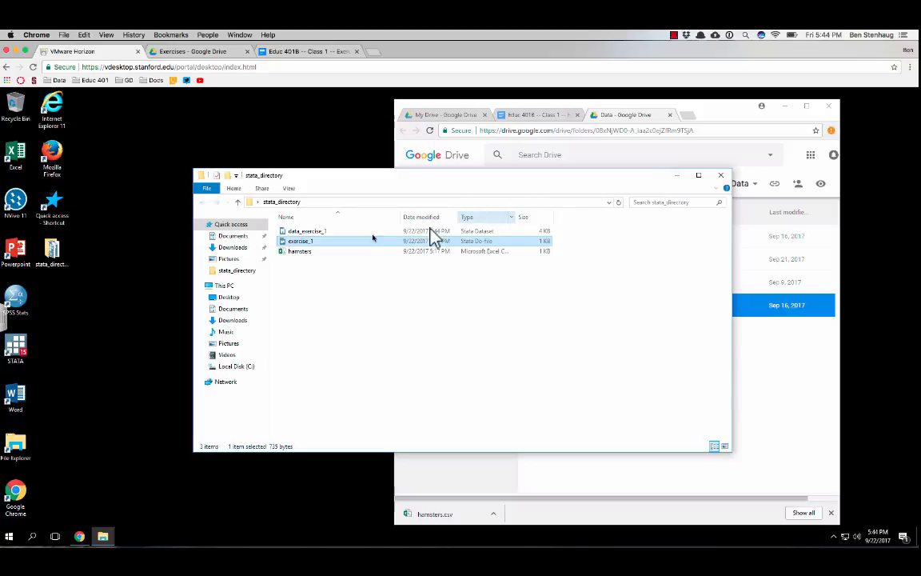
Reopen the exercise_1 do-file from the stata_directory folder and look through its saved commands
{"action": "double_click", "coordinate": [300, 241]}
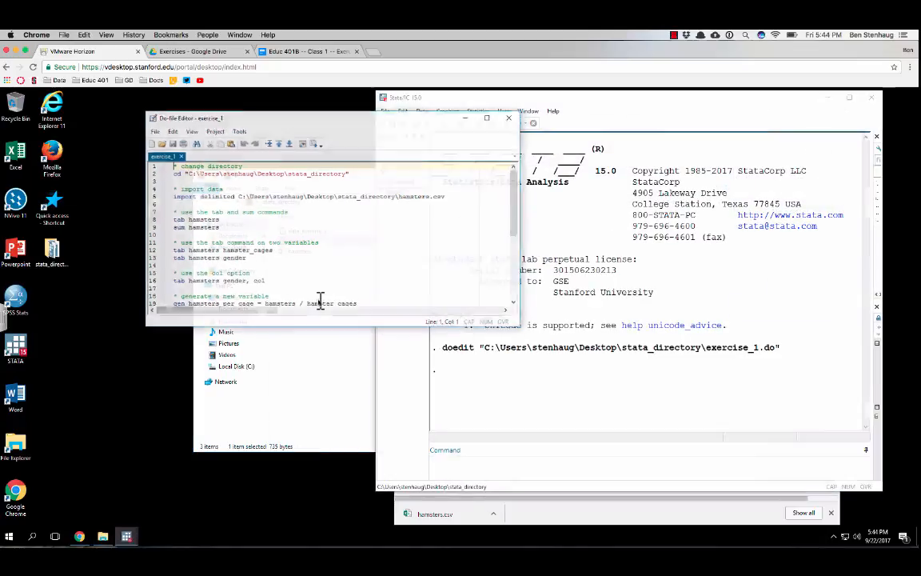
{"action": "scroll", "coordinate": [296, 232], "scroll_direction": "down", "scroll_amount": 8}
{"action": "scroll", "coordinate": [216, 237], "scroll_direction": "up", "scroll_amount": 6}
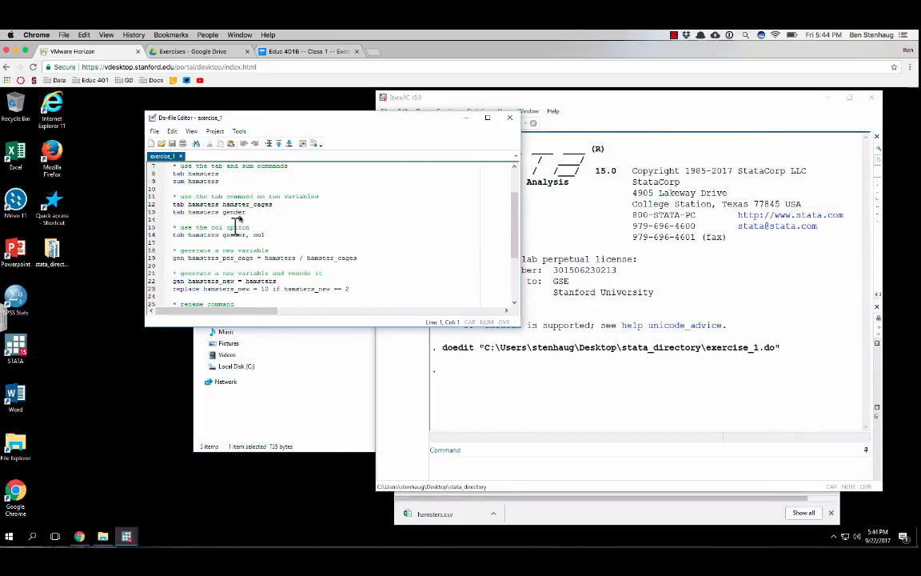
{"action": "scroll", "coordinate": [240, 240], "scroll_direction": "up", "scroll_amount": 1}
{"action": "scroll", "coordinate": [250, 244], "scroll_direction": "down", "scroll_amount": 3}
Open the data_exercise_1 dataset from stata_directory, view its rows in the Data Editor and close the editor
{"action": "left_click", "coordinate": [328, 391]}
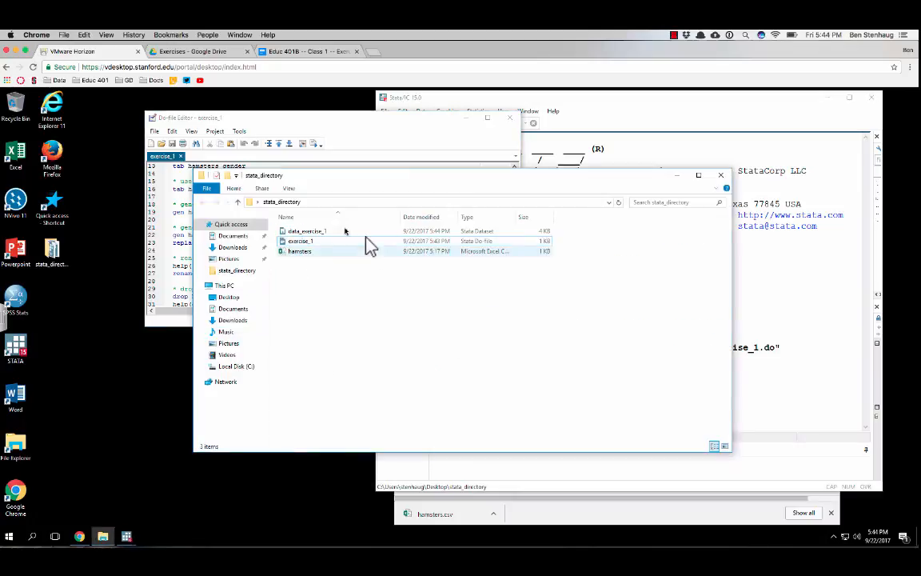
{"action": "left_click", "coordinate": [297, 232]}
{"action": "double_click", "coordinate": [301, 232]}
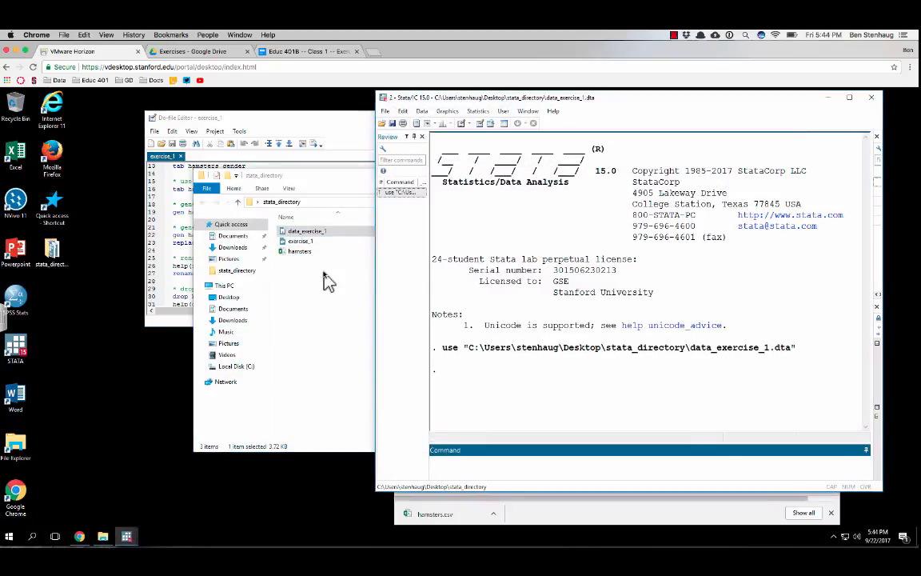
{"action": "left_click", "coordinate": [480, 124]}
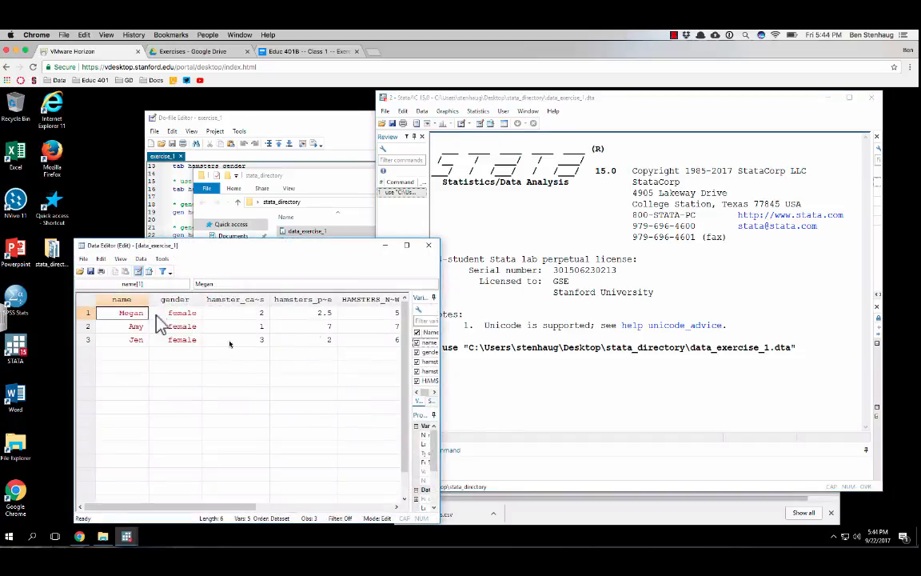
{"action": "left_click", "coordinate": [432, 245]}
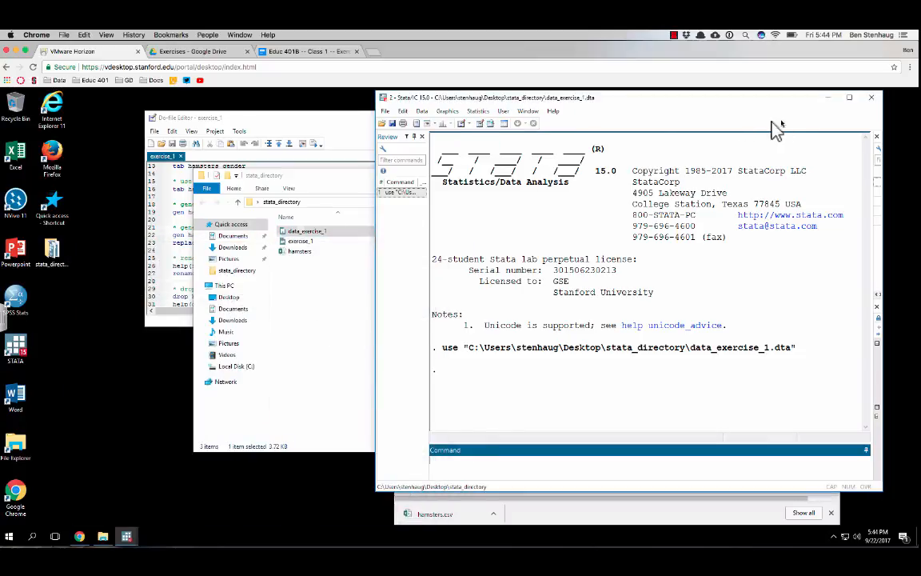
Review the Last steps section of the exercise document and open a new Chrome window on the virtual desktop
{"action": "left_click", "coordinate": [276, 52]}
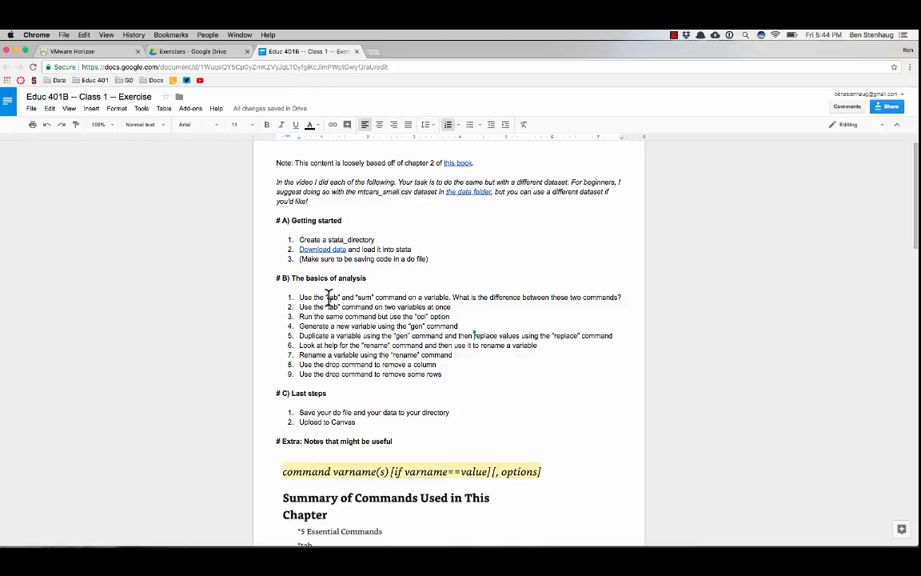
{"action": "scroll", "coordinate": [328, 328], "scroll_direction": "down", "scroll_amount": 1}
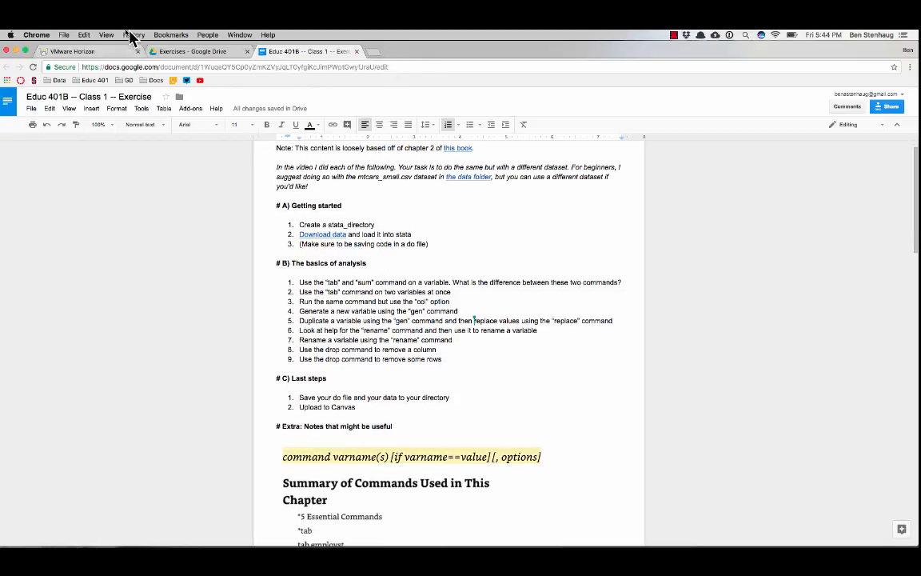
{"action": "left_click", "coordinate": [107, 51]}
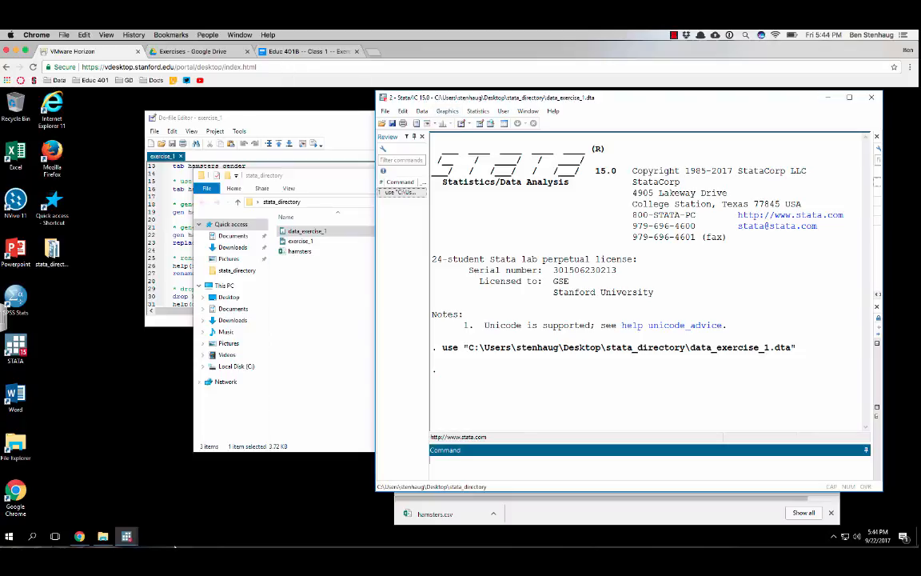
{"action": "double_click", "coordinate": [20, 489]}
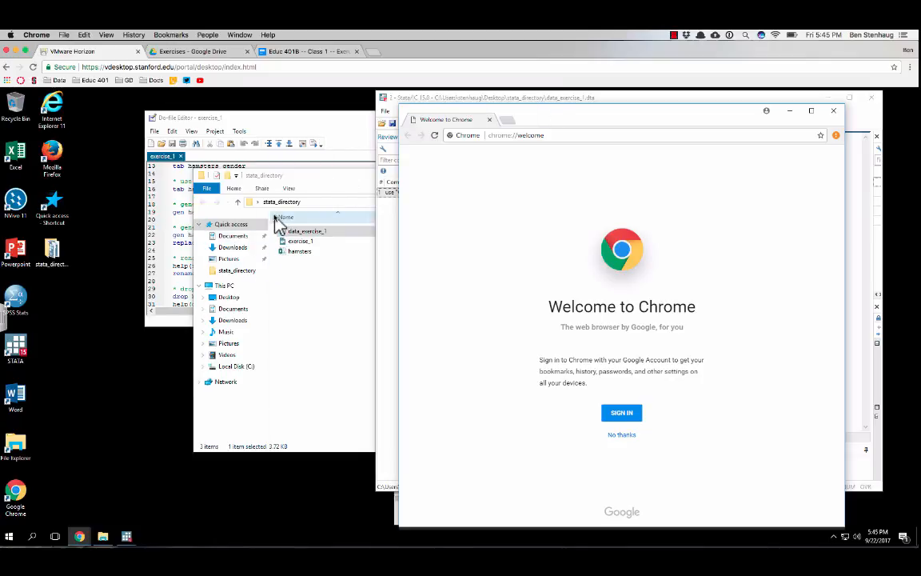
Bring the exercise_1 do-file to the front and look over its commands up to the change directory section
{"action": "left_click", "coordinate": [180, 234]}
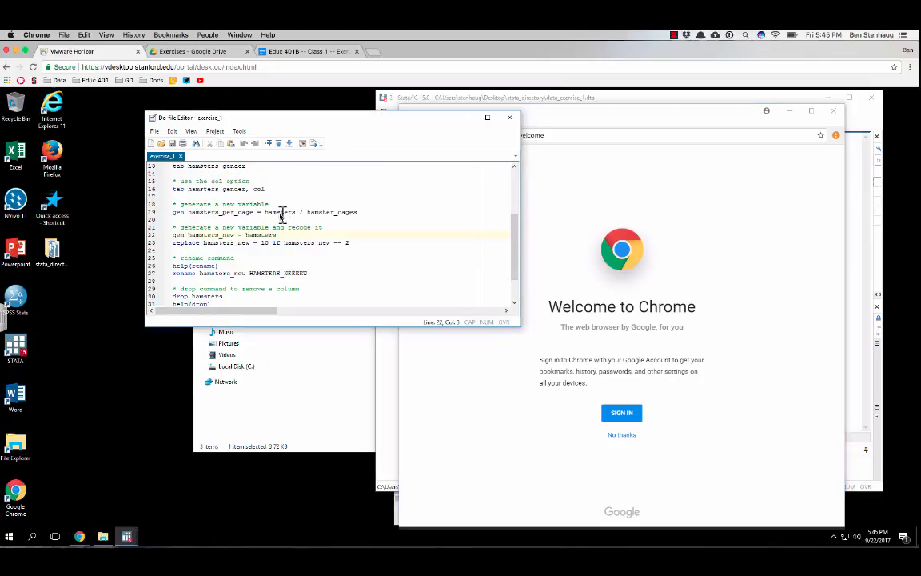
{"action": "scroll", "coordinate": [280, 214], "scroll_direction": "up", "scroll_amount": 4}
{"action": "scroll", "coordinate": [277, 212], "scroll_direction": "down", "scroll_amount": 6}
{"action": "scroll", "coordinate": [273, 220], "scroll_direction": "up", "scroll_amount": 6}
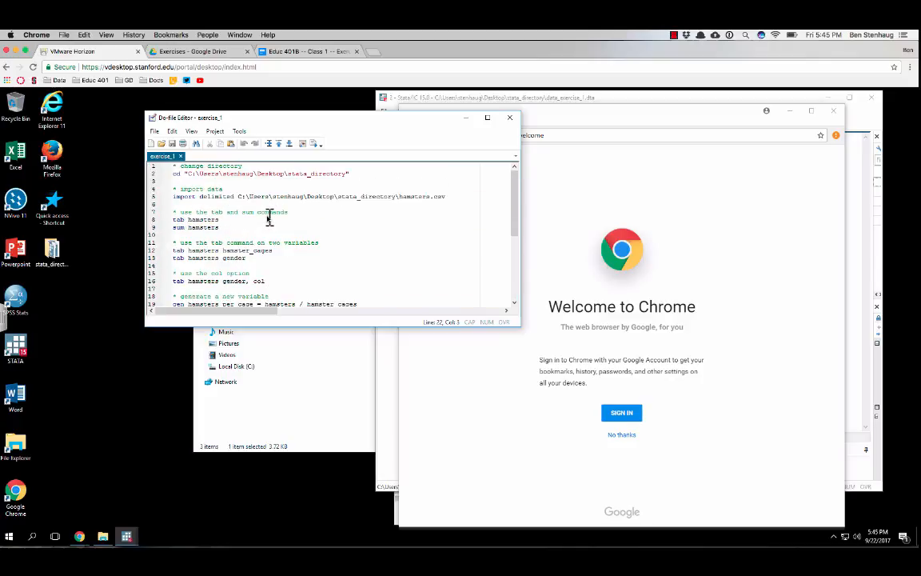